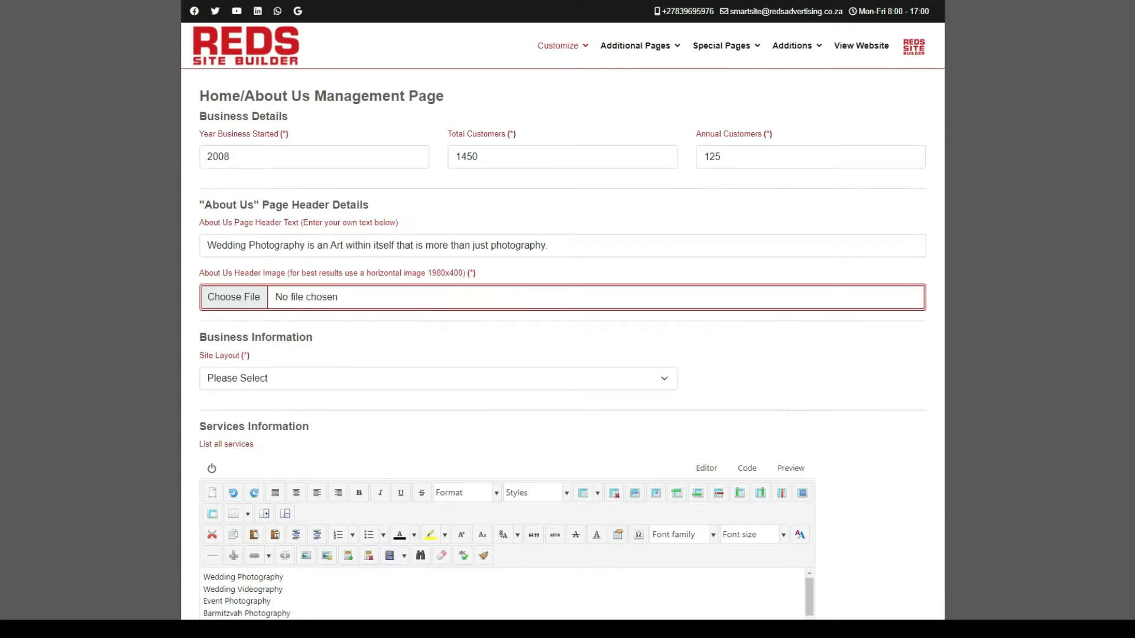
- Review the available site layout options and the recommended size for the About Us header image
{"action": "mouse_move", "coordinate": [324, 224]}
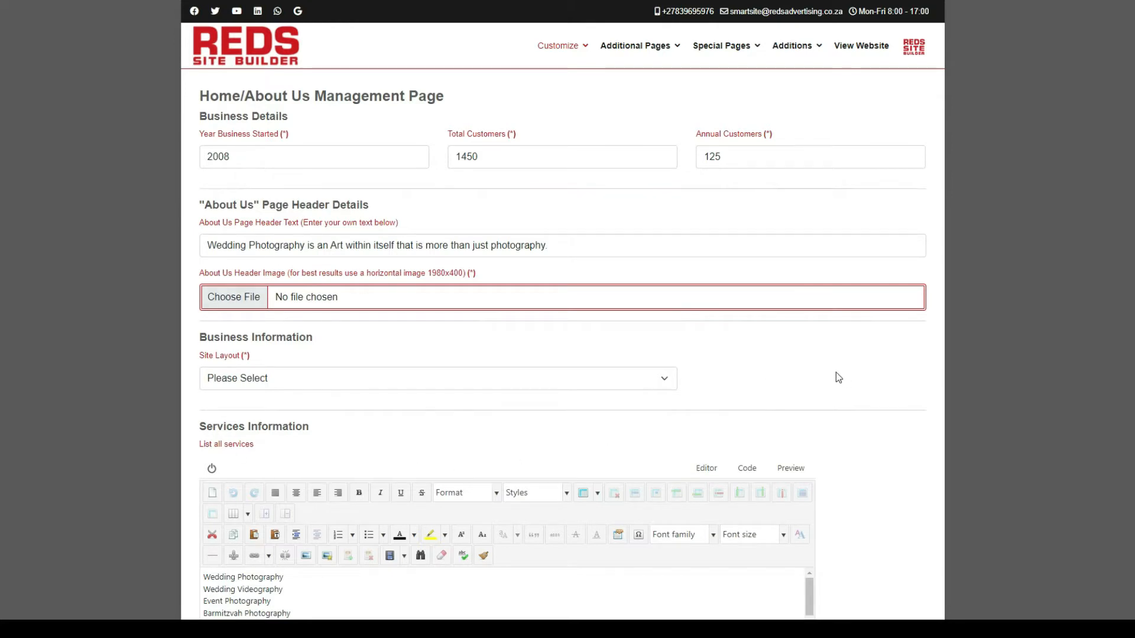
{"action": "left_click", "coordinate": [661, 378]}
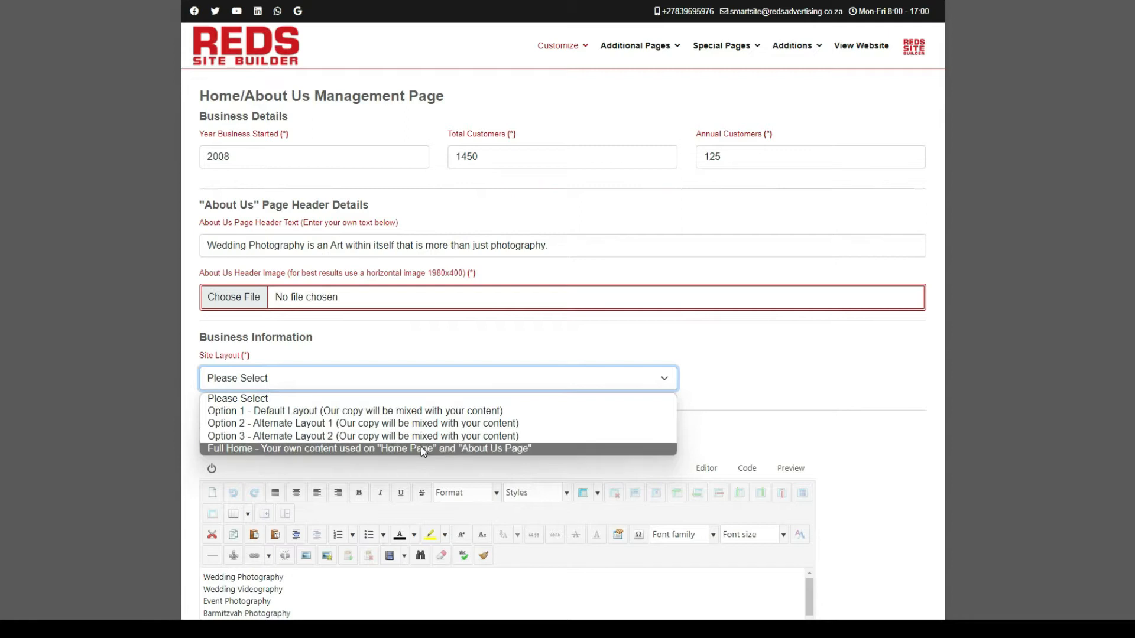
{"action": "left_click", "coordinate": [737, 377]}
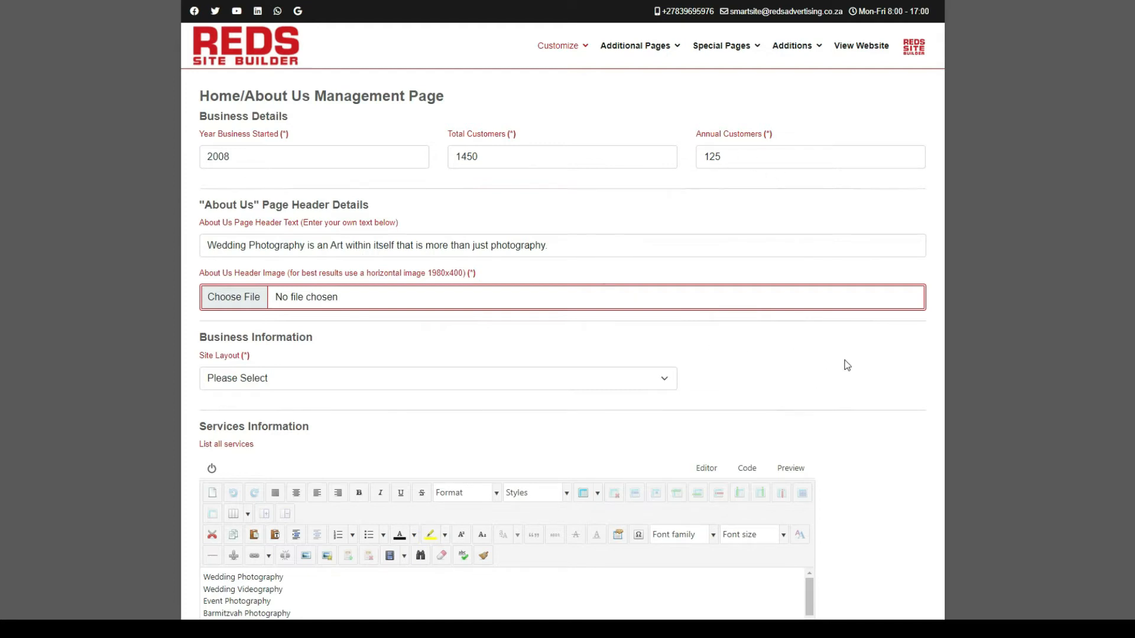
{"action": "scroll", "coordinate": [847, 365], "scroll_direction": "down", "scroll_amount": 3}
{"action": "scroll", "coordinate": [847, 365], "scroll_direction": "up", "scroll_amount": 3}
{"action": "mouse_move", "coordinate": [469, 275]}
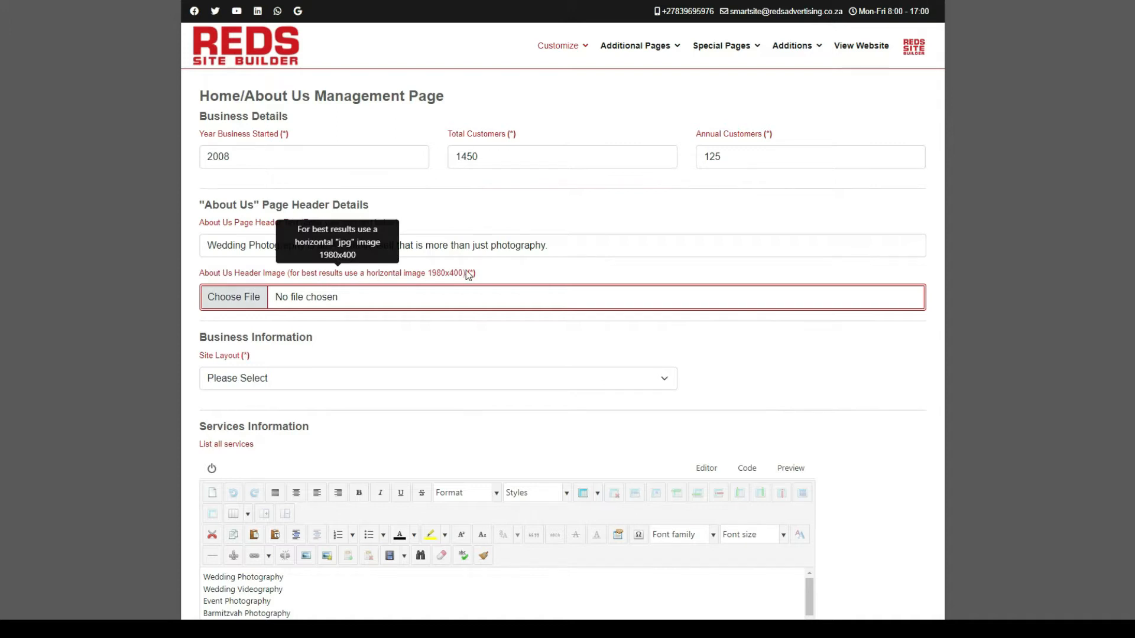
{"action": "left_click_drag", "start_coordinate": [473, 274], "coordinate": [200, 275]}
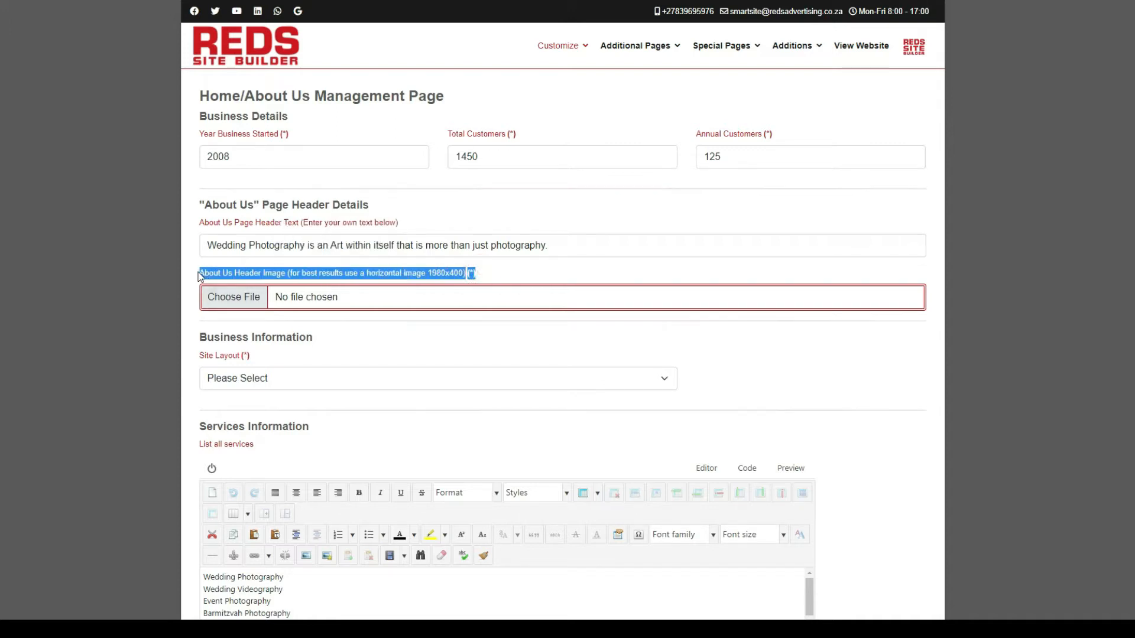
{"action": "left_click", "coordinate": [599, 239]}
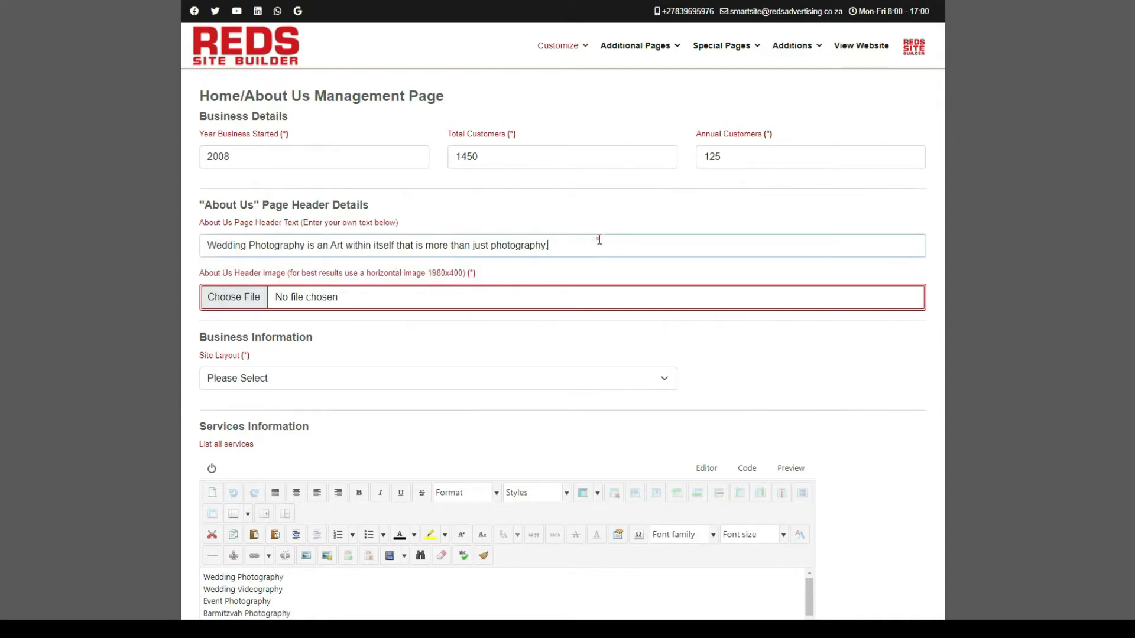
- Set the site layout to "Option 1 - Default Layout" and the About Us page layout to the mix of custom and entered content
{"action": "scroll", "coordinate": [760, 364], "scroll_direction": "down", "scroll_amount": 2}
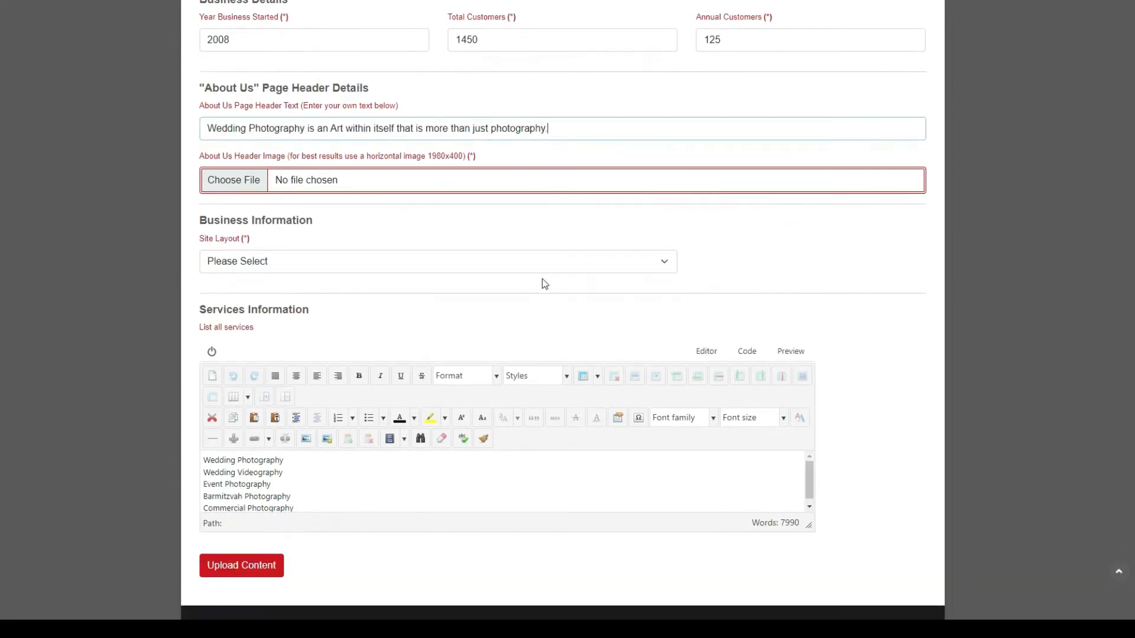
{"action": "left_click", "coordinate": [562, 264]}
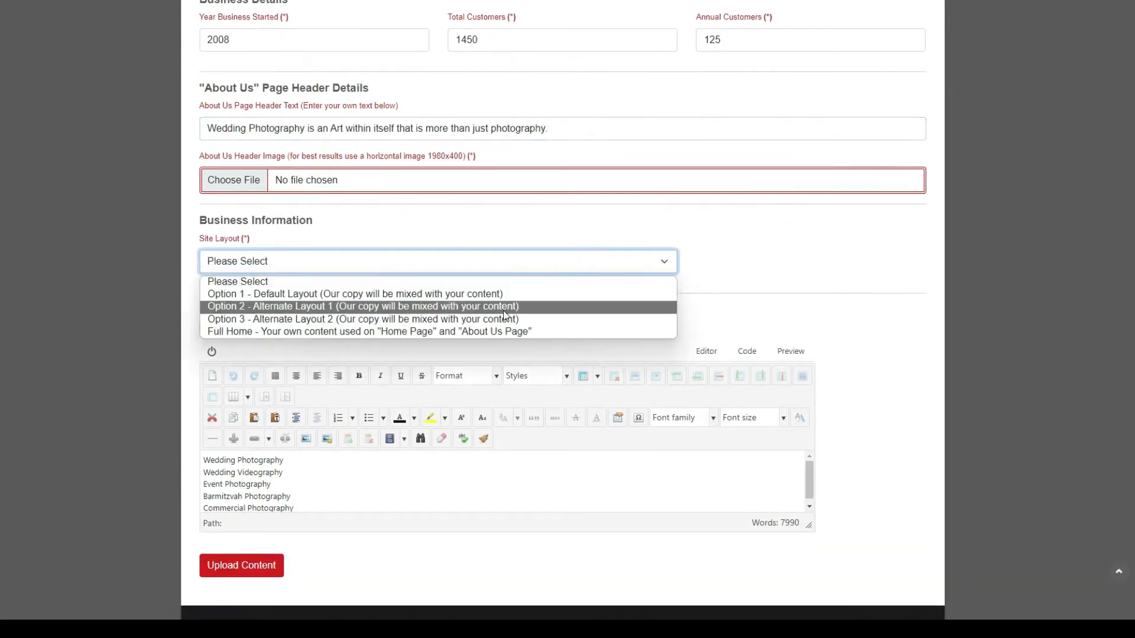
{"action": "left_click", "coordinate": [501, 294]}
{"action": "left_click", "coordinate": [484, 310]}
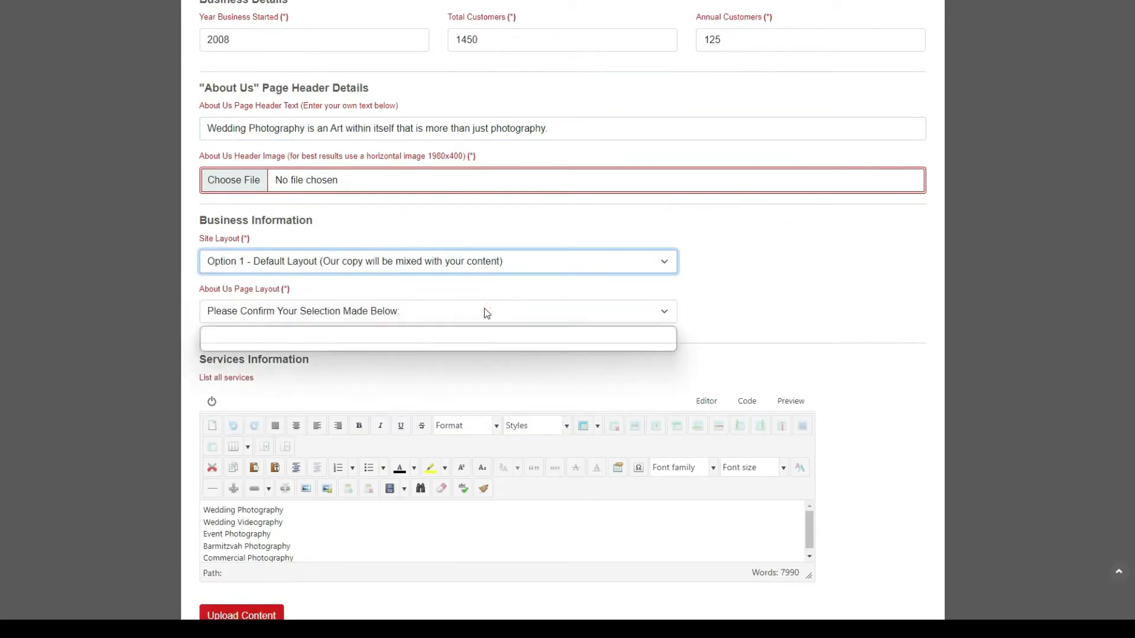
{"action": "left_click", "coordinate": [437, 344]}
- Add the lines "Add More" and "and more" below Commercial Photography in the services list
{"action": "scroll", "coordinate": [586, 305], "scroll_direction": "down", "scroll_amount": 8}
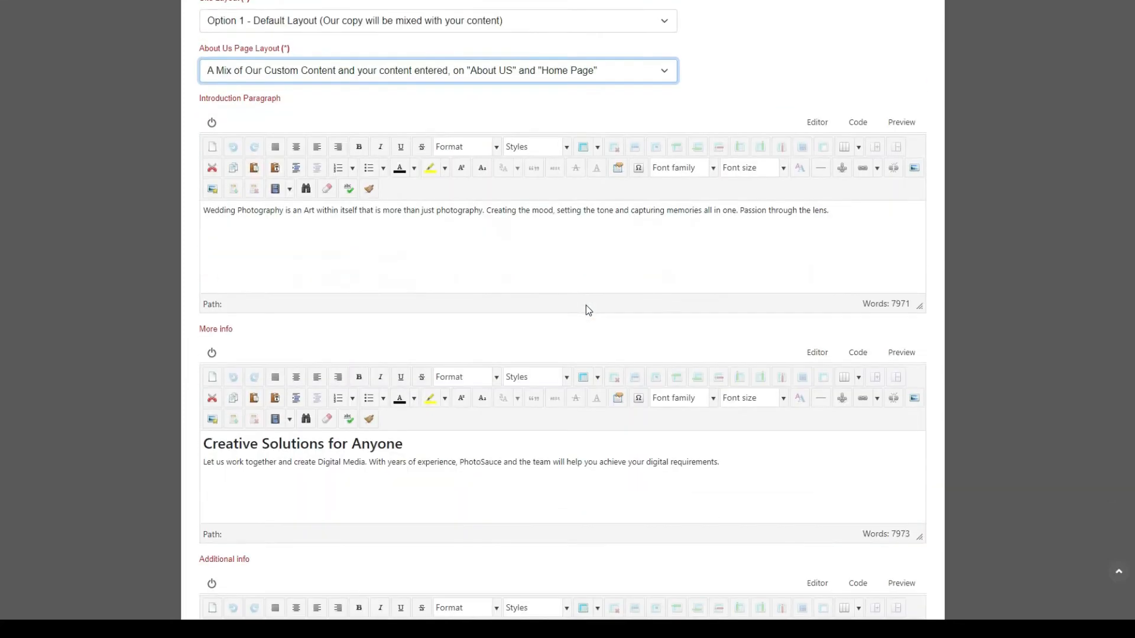
{"action": "scroll", "coordinate": [588, 309], "scroll_direction": "down", "scroll_amount": 5}
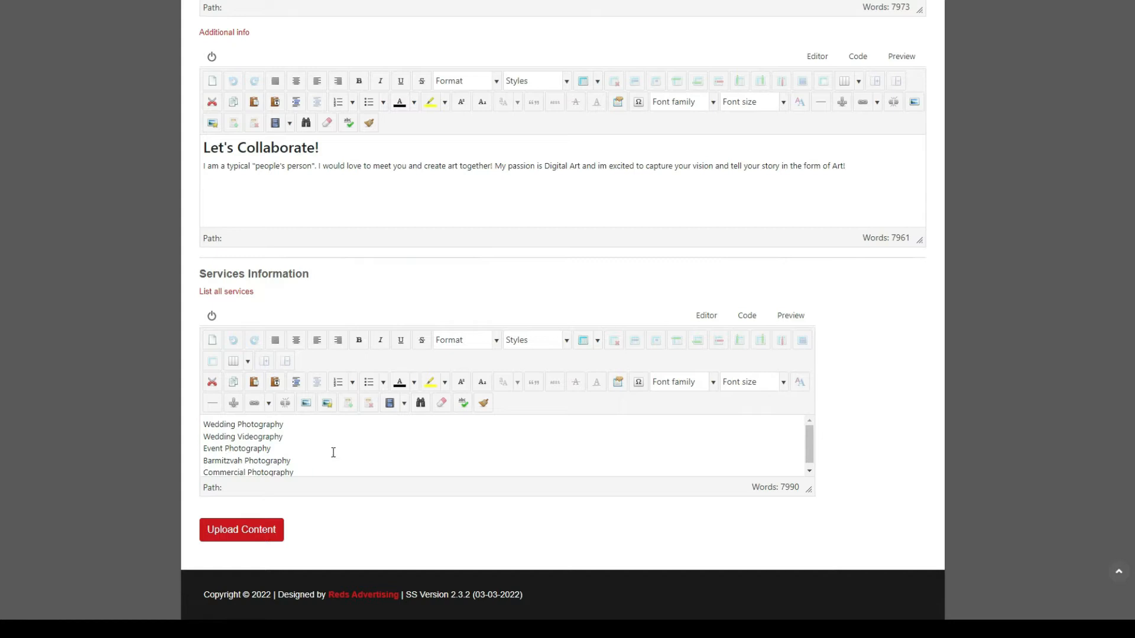
{"action": "scroll", "coordinate": [334, 453], "scroll_direction": "down", "scroll_amount": 1}
{"action": "left_click", "coordinate": [304, 468]}
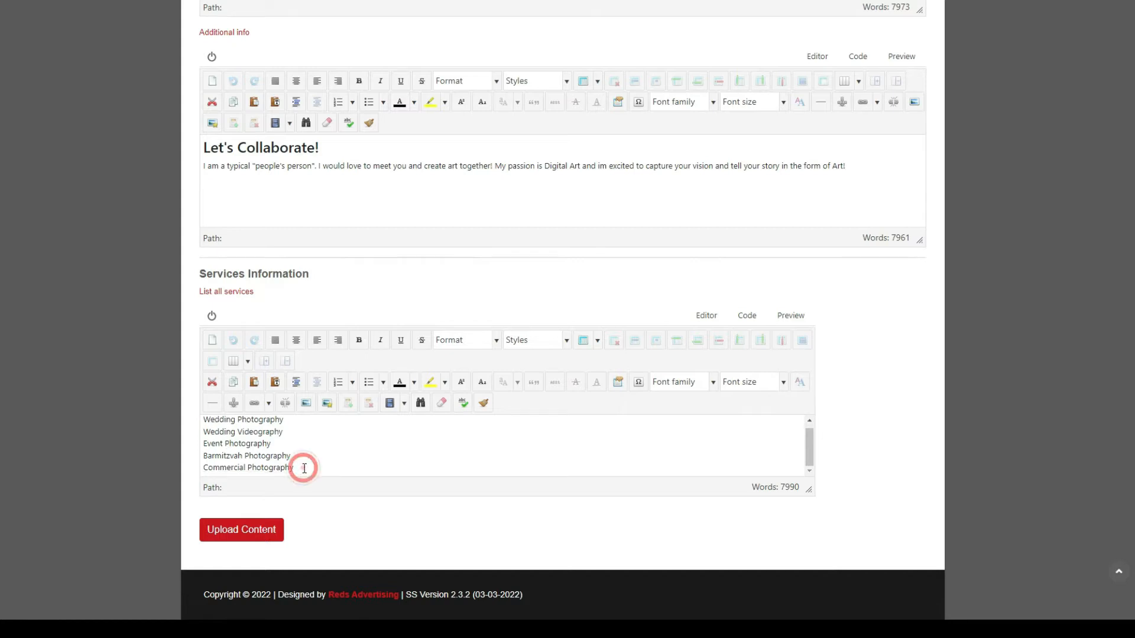
{"action": "key", "text": "Return"}
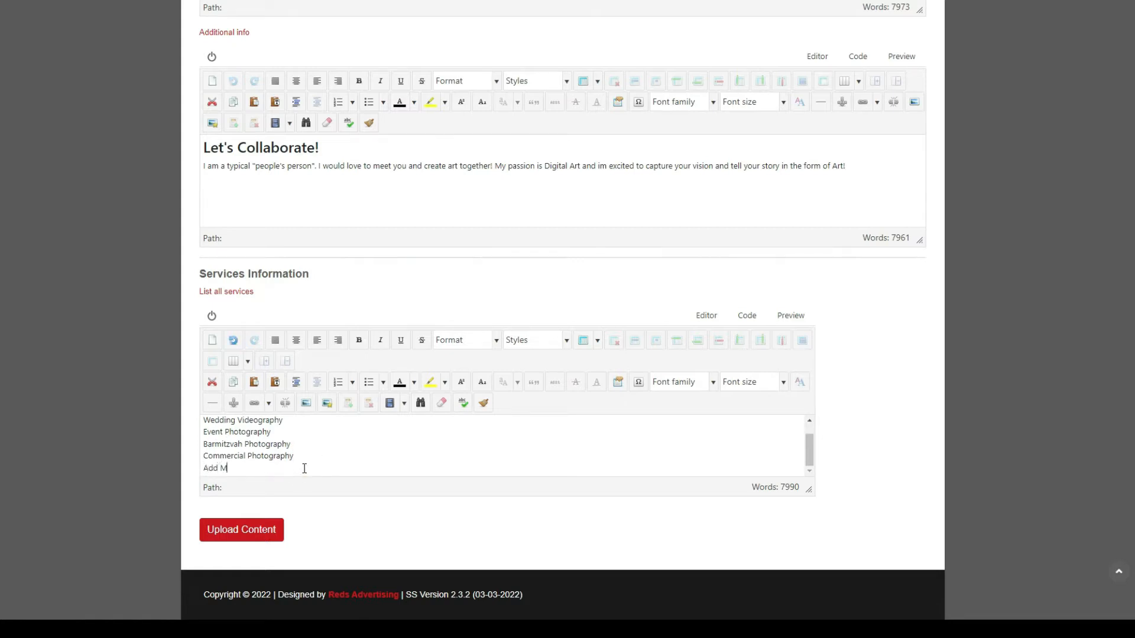
{"action": "key", "text": "Return"}
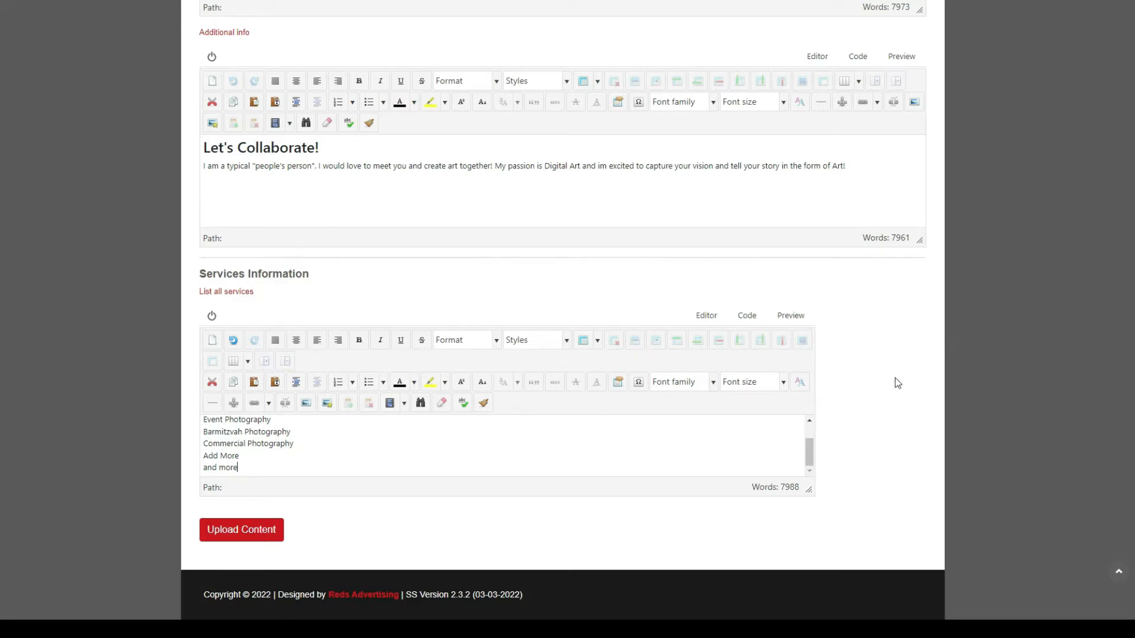
{"action": "left_click", "coordinate": [877, 395]}
- Make the Barmitzvah Photography and Commercial Photography lines bold in the services list
{"action": "left_click_drag", "start_coordinate": [304, 447], "coordinate": [200, 434]}
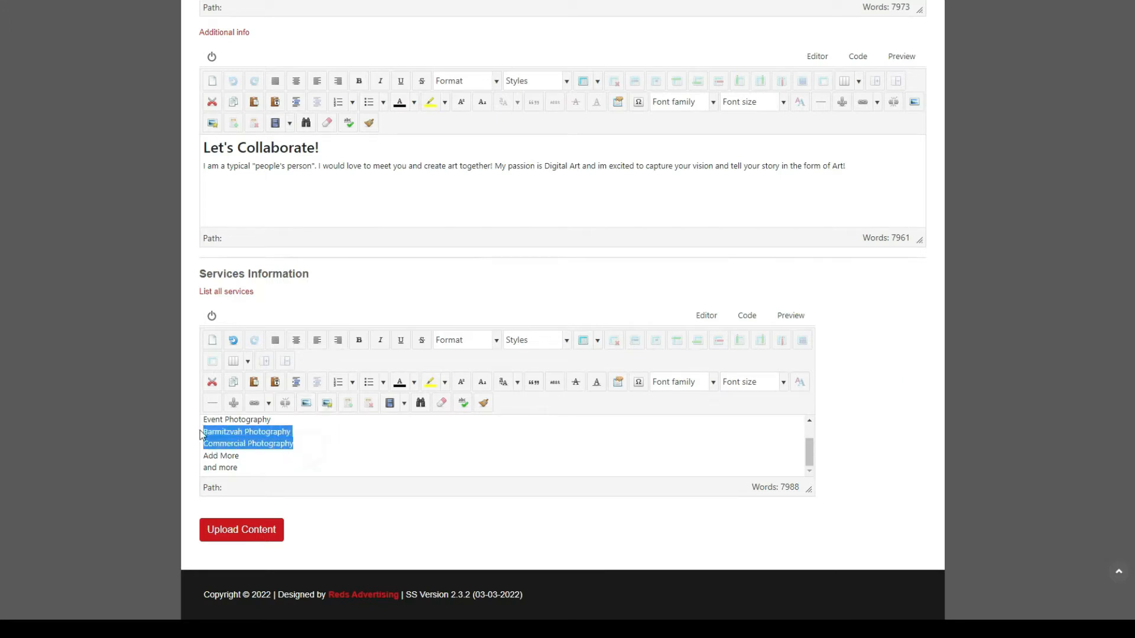
{"action": "left_click", "coordinate": [358, 341]}
{"action": "left_click", "coordinate": [346, 451]}
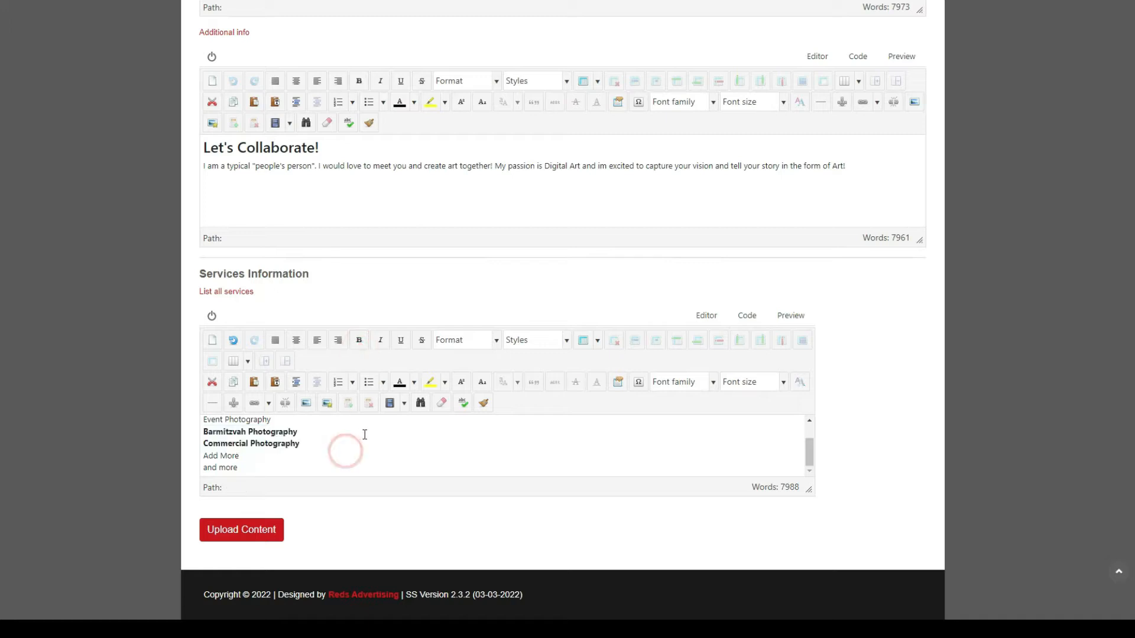
{"action": "scroll", "coordinate": [355, 440], "scroll_direction": "up", "scroll_amount": 1}
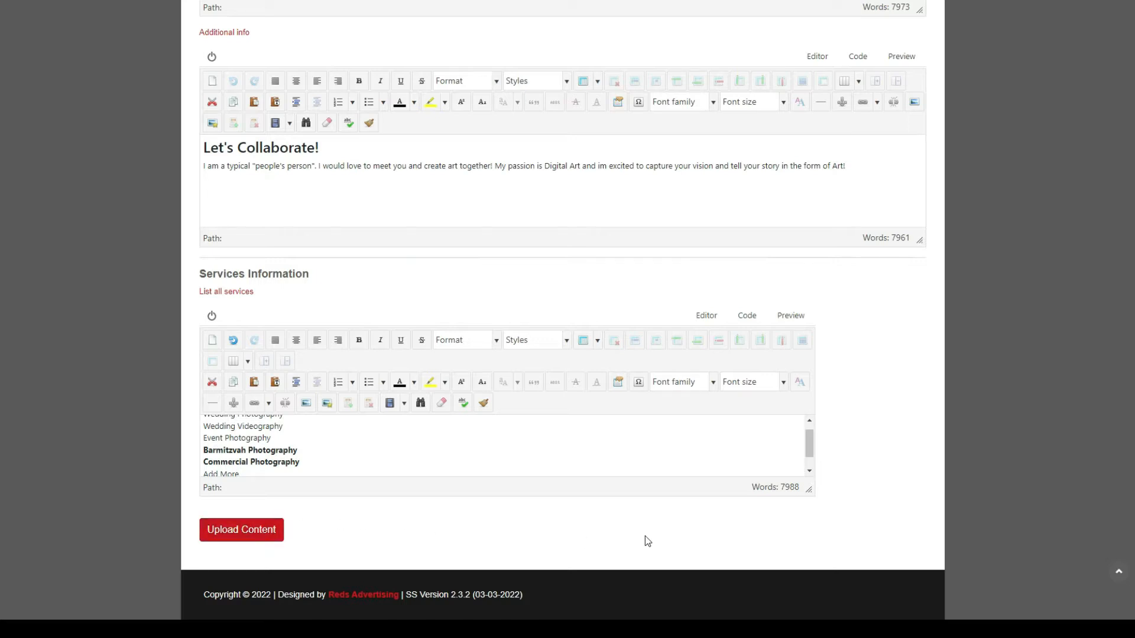
- Leave the Home/About Us form and open the Business Details management page
{"action": "scroll", "coordinate": [644, 537], "scroll_direction": "up", "scroll_amount": 20}
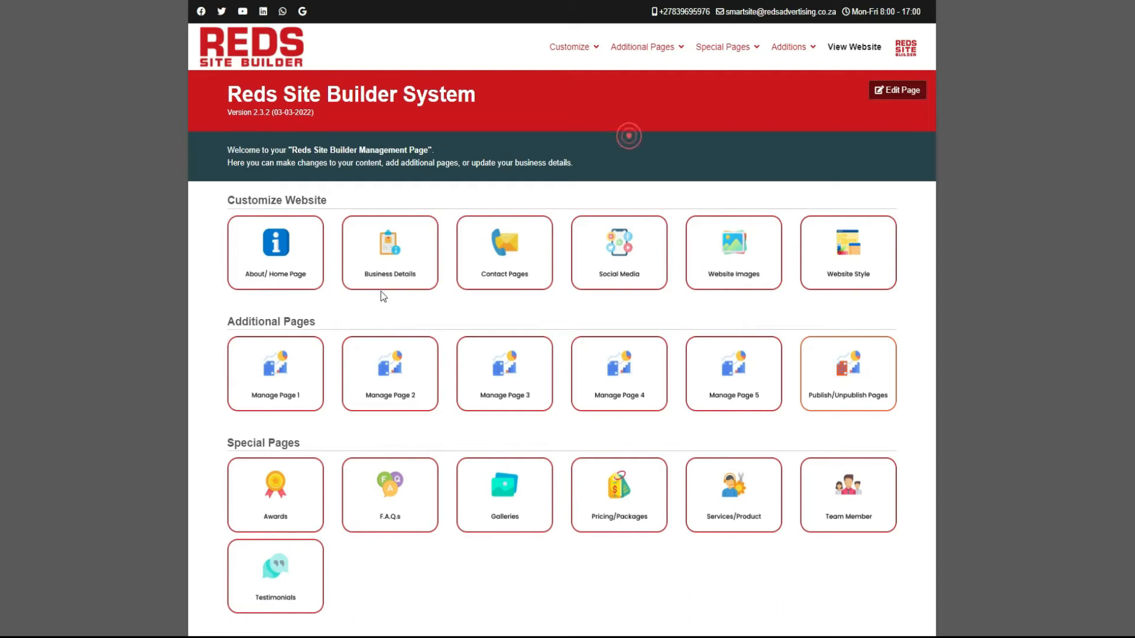
{"action": "mouse_move", "coordinate": [598, 53]}
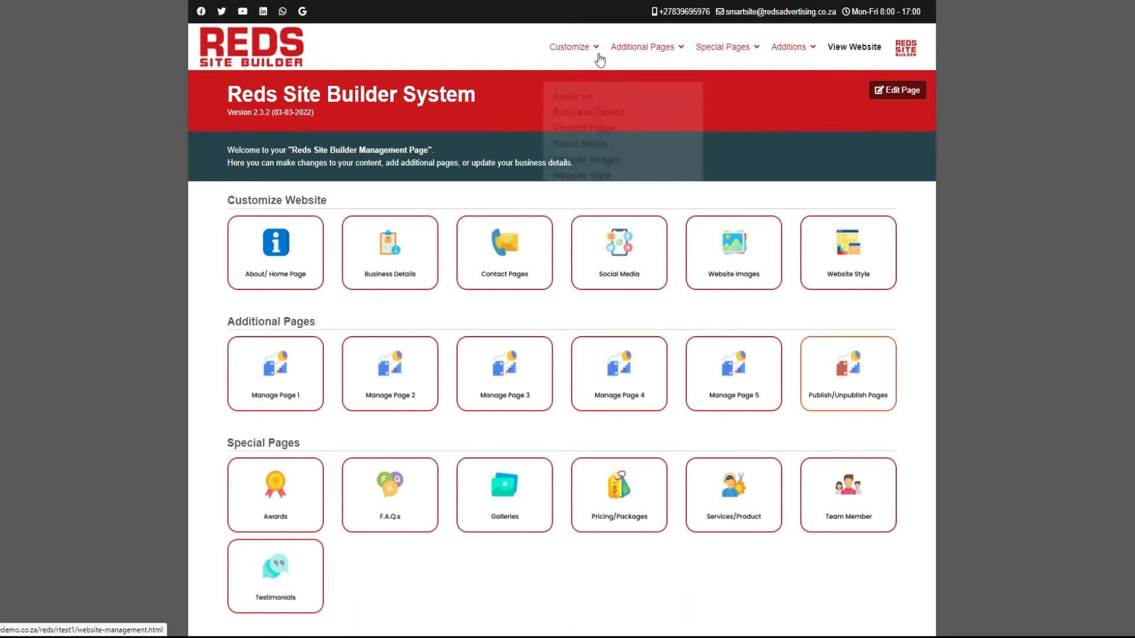
{"action": "left_click", "coordinate": [589, 102]}
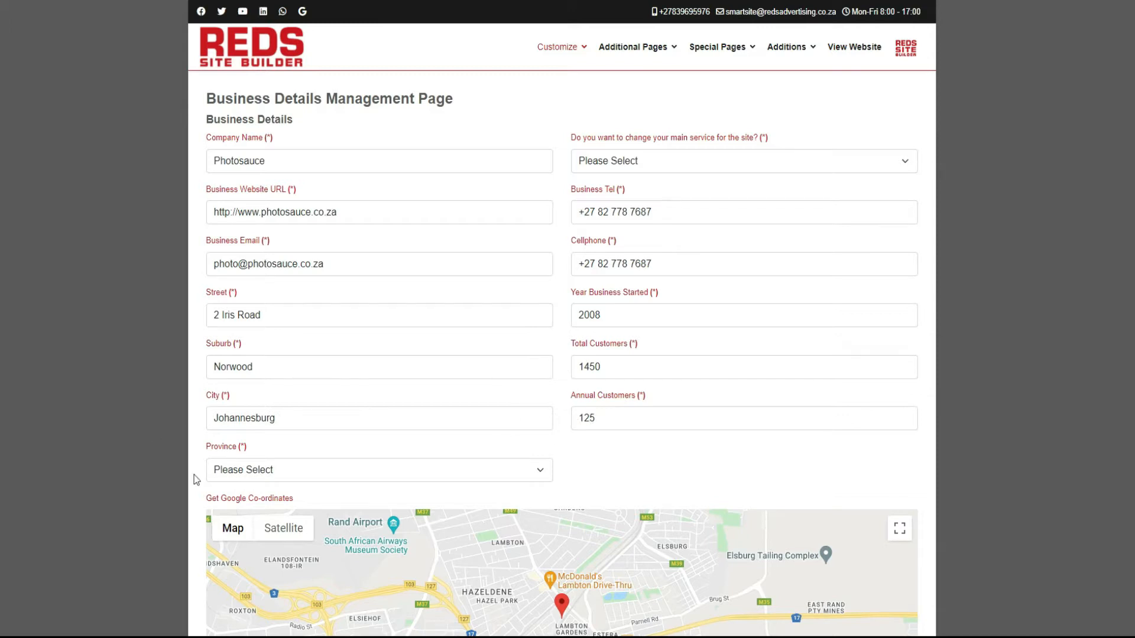
- Answer Yes to changing the main service, and review the related warning and the image upload requirements in the form
{"action": "left_click", "coordinate": [293, 154]}
{"action": "mouse_move", "coordinate": [671, 141]}
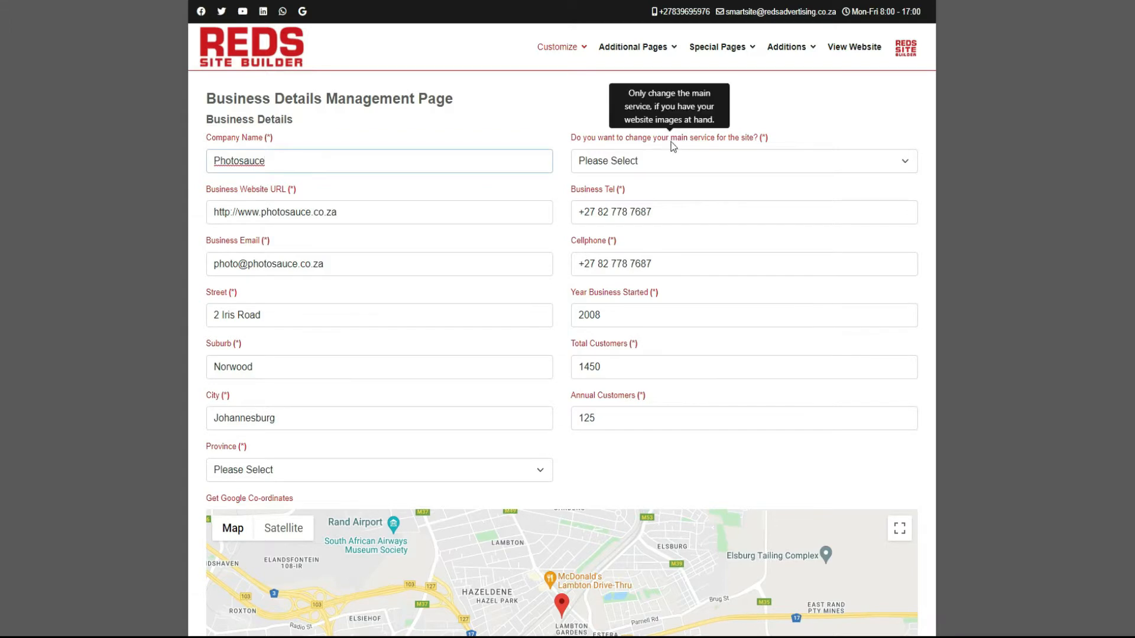
{"action": "left_click", "coordinate": [670, 164]}
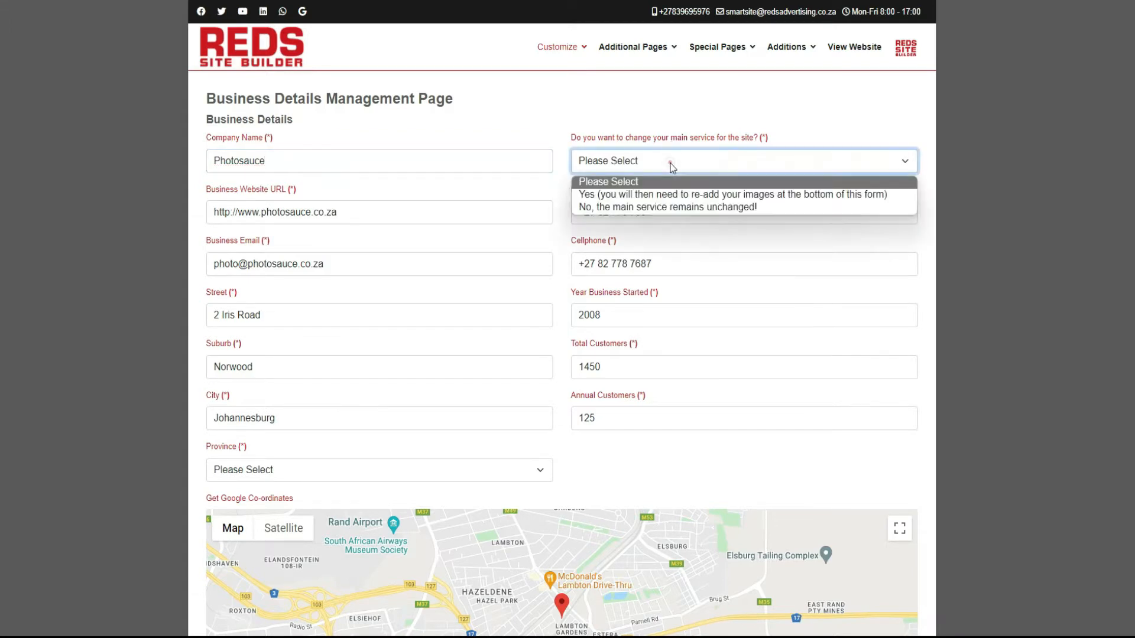
{"action": "left_click", "coordinate": [660, 195]}
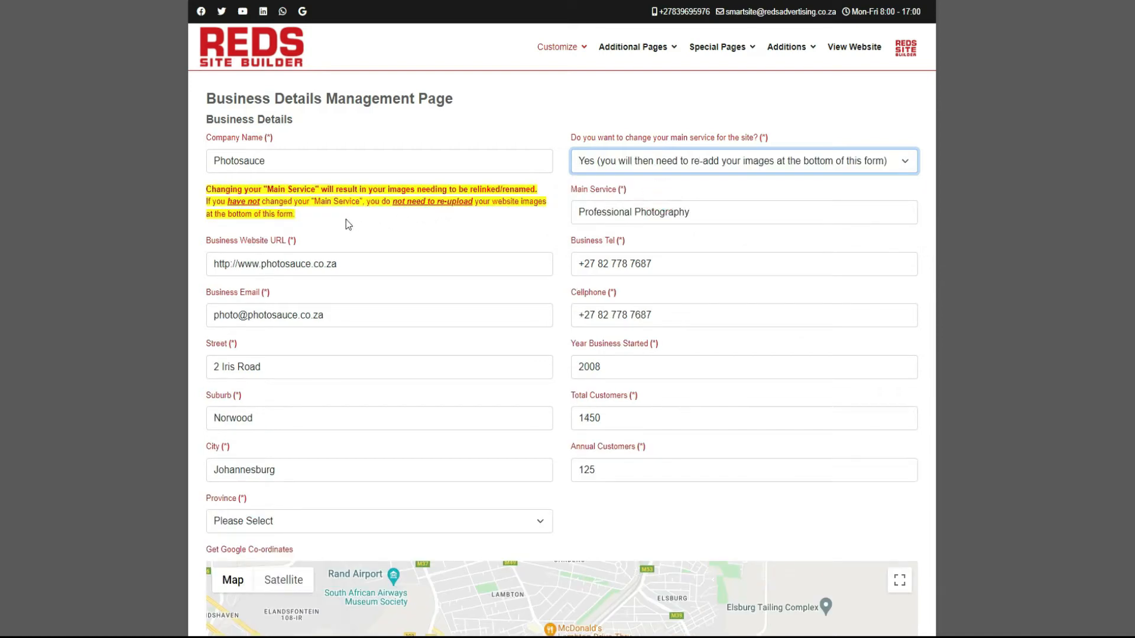
{"action": "triple_click", "coordinate": [346, 214]}
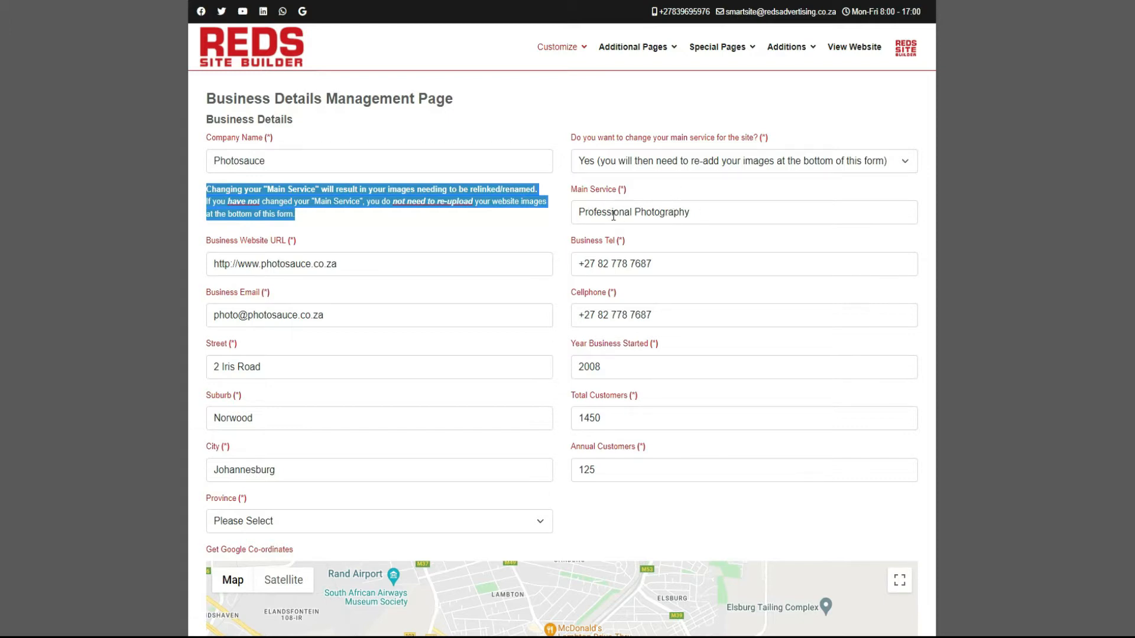
{"action": "scroll", "coordinate": [1123, 296], "scroll_direction": "down", "scroll_amount": 9}
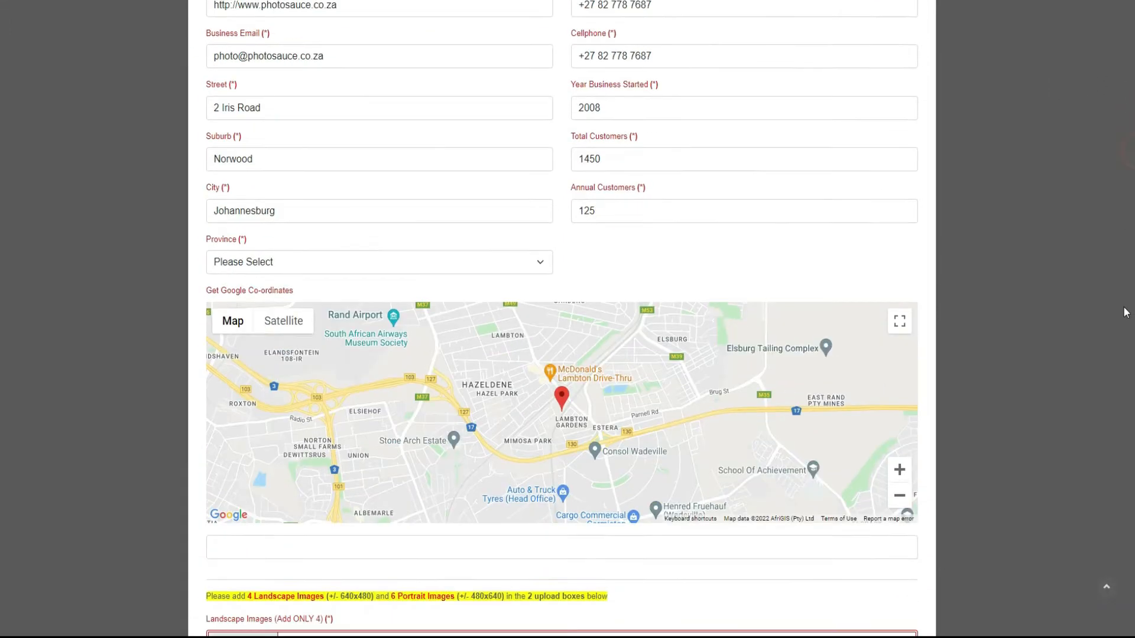
{"action": "scroll", "coordinate": [1124, 437], "scroll_direction": "down", "scroll_amount": 1}
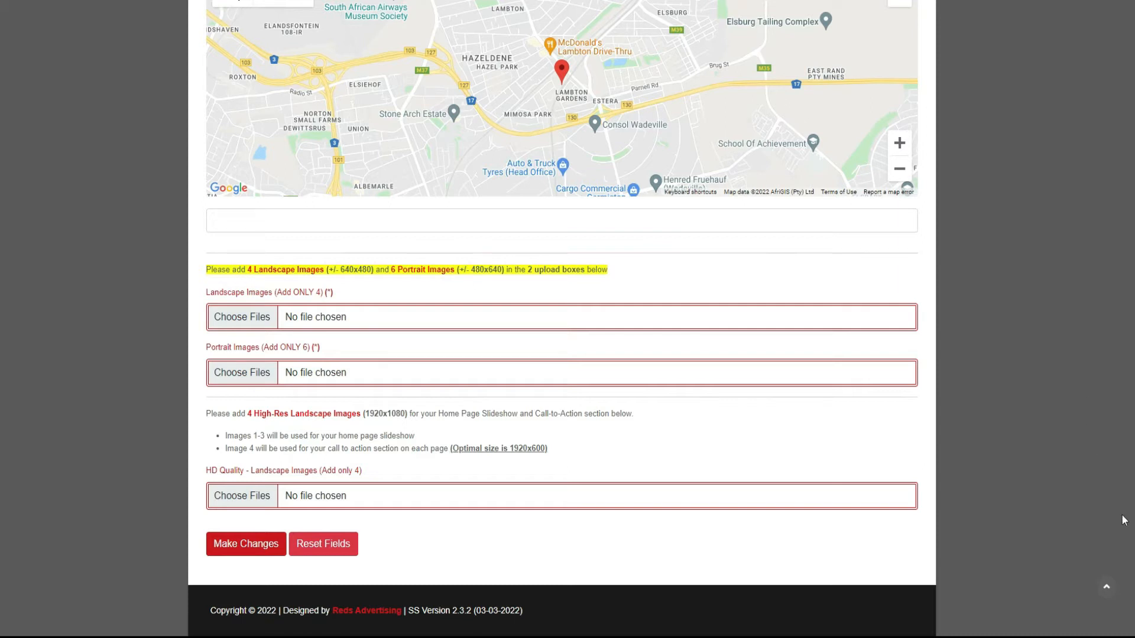
{"action": "left_click", "coordinate": [1106, 586]}
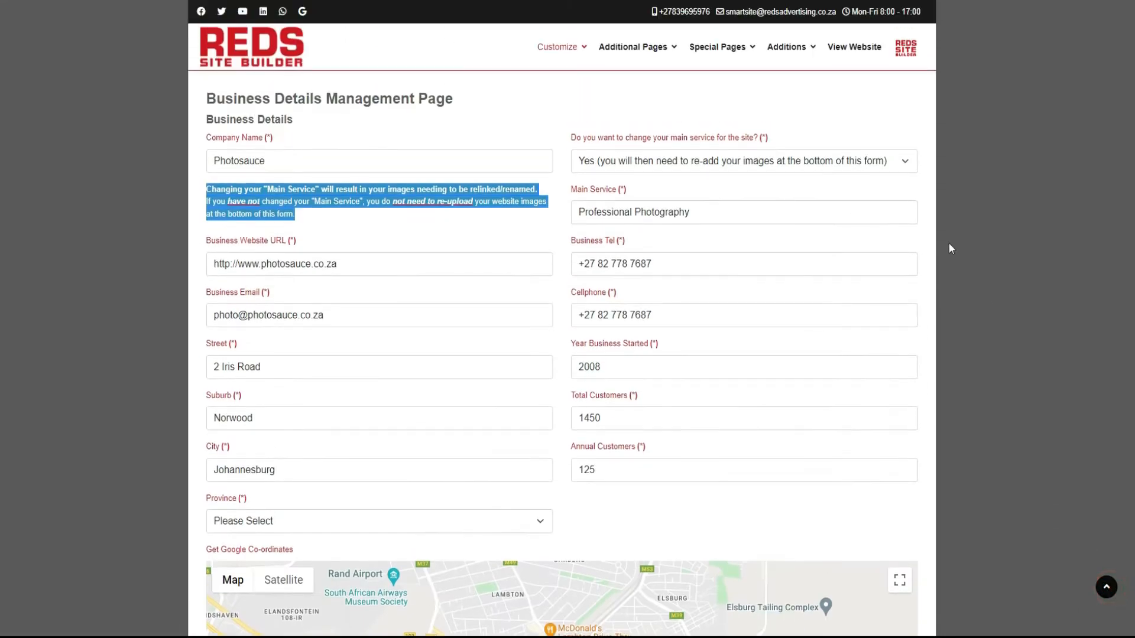
- Set the main service question to "No, the main service remains unchanged!" and check the website URL, telephone and cellphone fields
{"action": "left_click", "coordinate": [746, 163]}
{"action": "left_click", "coordinate": [670, 207]}
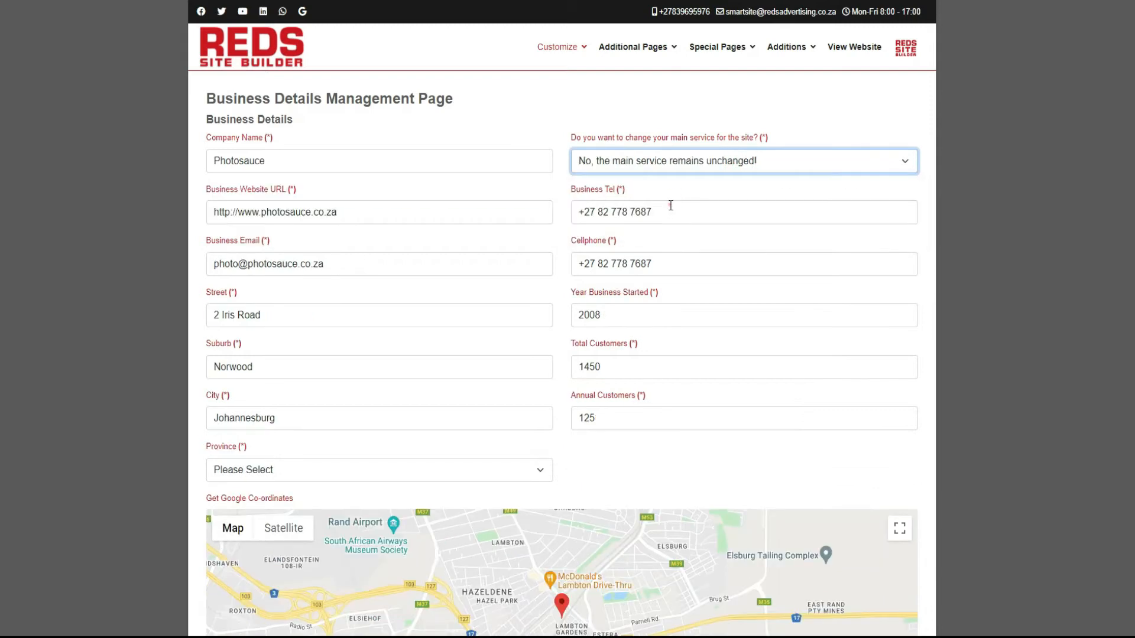
{"action": "left_click", "coordinate": [387, 217]}
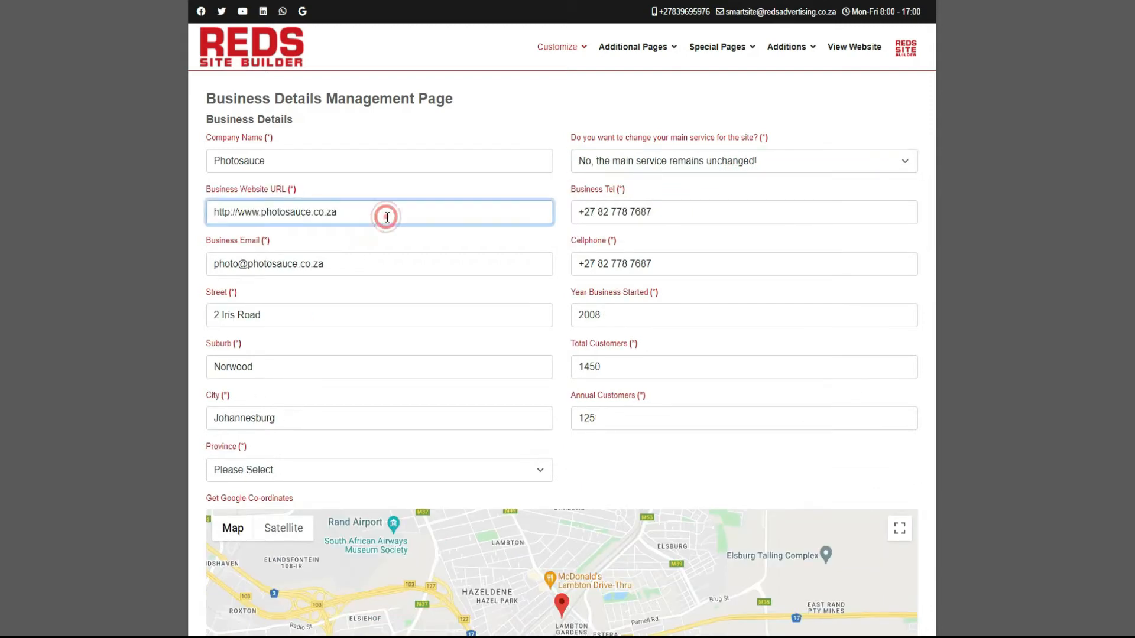
{"action": "left_click", "coordinate": [727, 213]}
{"action": "left_click", "coordinate": [840, 268]}
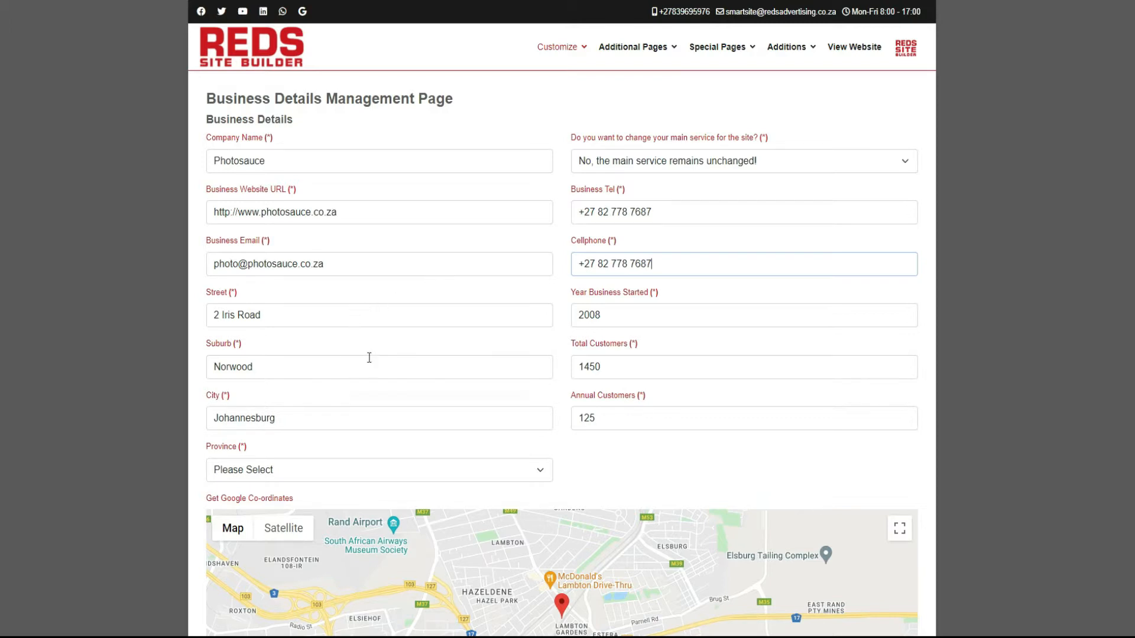
- Set the province to Gauteng and choose the suggested business address to fill in the Google co-ordinates
{"action": "left_click", "coordinate": [399, 470]}
{"action": "left_click", "coordinate": [268, 527]}
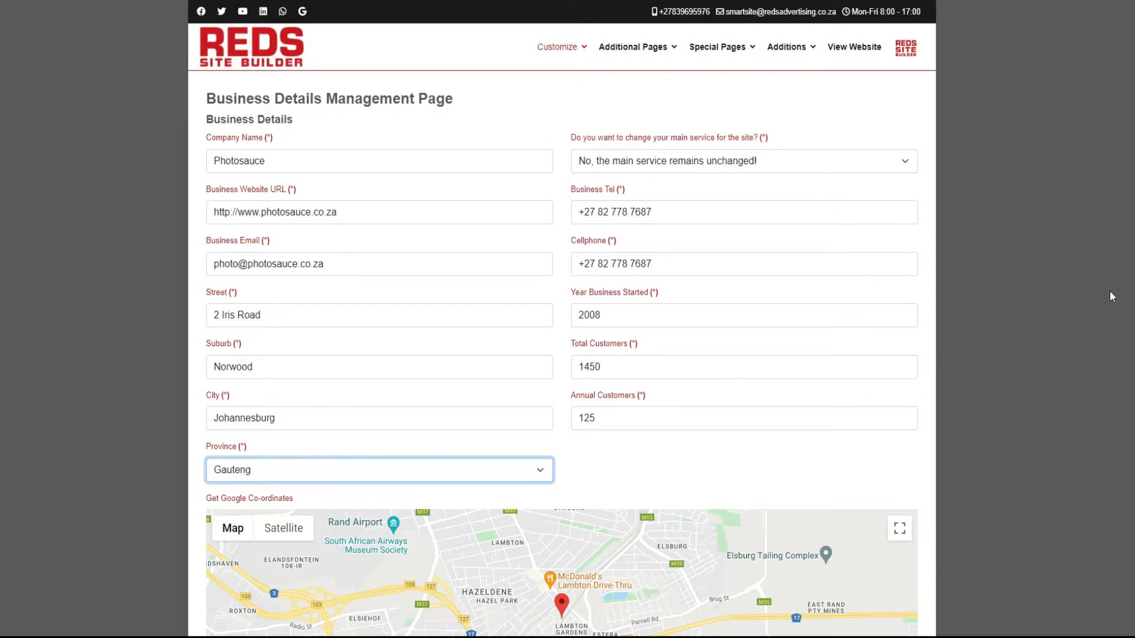
{"action": "scroll", "coordinate": [1129, 378], "scroll_direction": "down", "scroll_amount": 4}
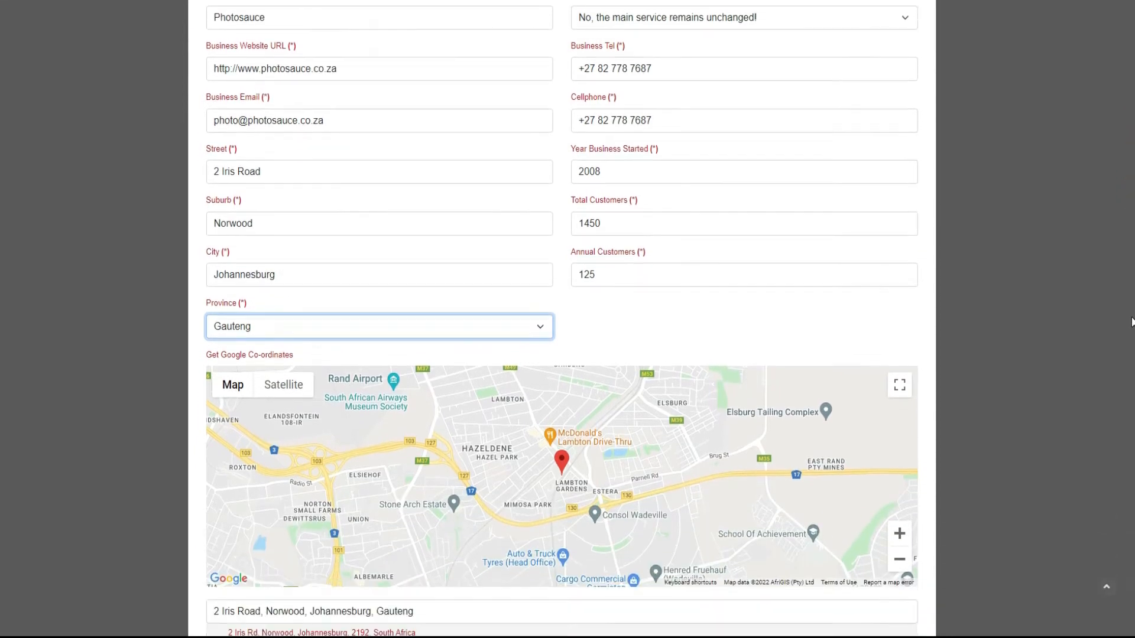
{"action": "scroll", "coordinate": [1130, 378], "scroll_direction": "up", "scroll_amount": 1}
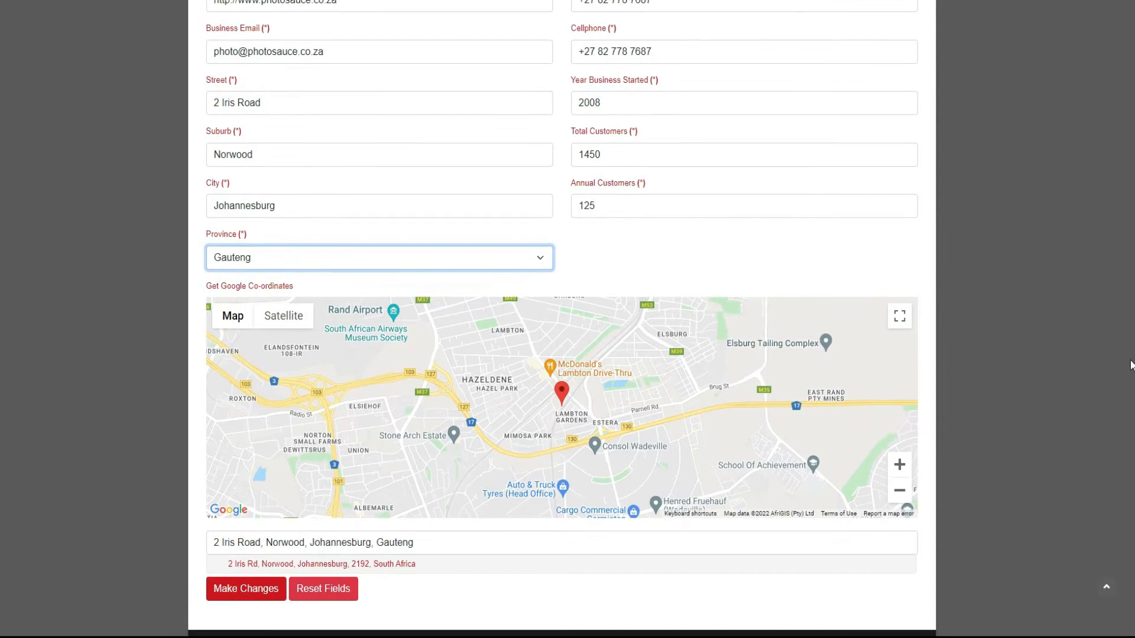
{"action": "scroll", "coordinate": [1130, 365], "scroll_direction": "down", "scroll_amount": 1}
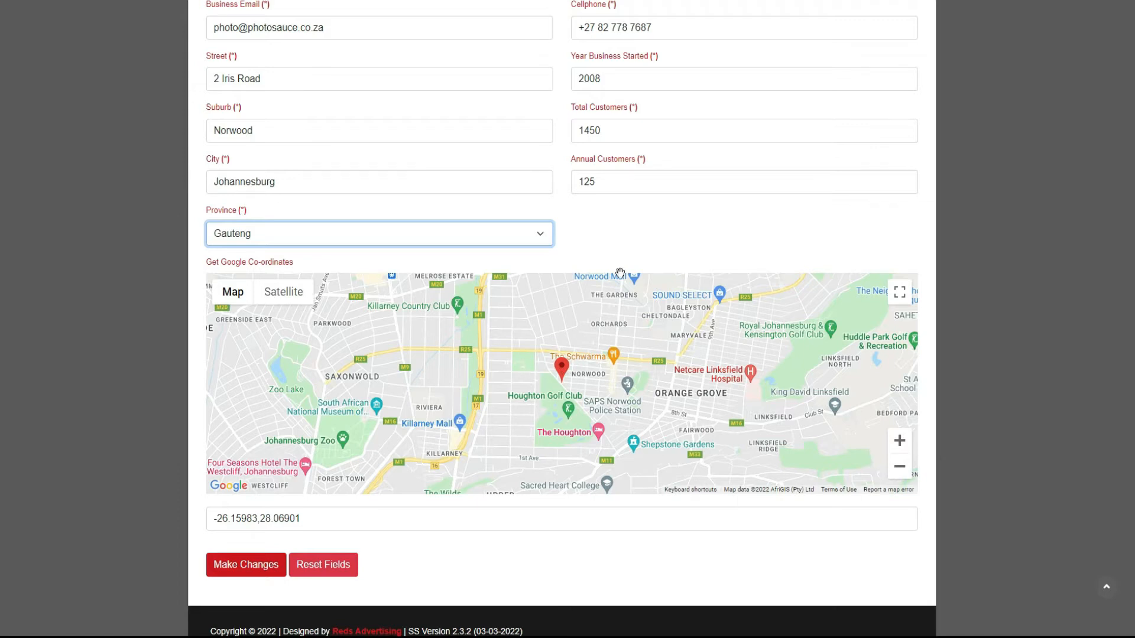
{"action": "left_click", "coordinate": [639, 232]}
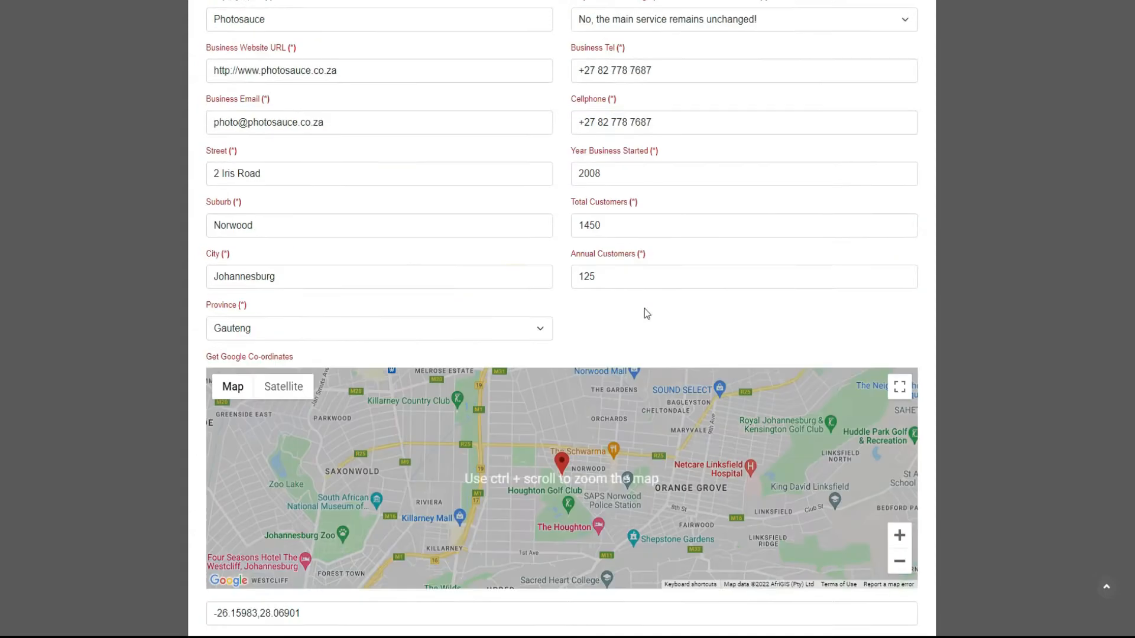
- Answer Yes to changing the main service and view the image upload boxes at the end of the business details form
{"action": "scroll", "coordinate": [644, 308], "scroll_direction": "up", "scroll_amount": 4}
{"action": "left_click", "coordinate": [743, 165]}
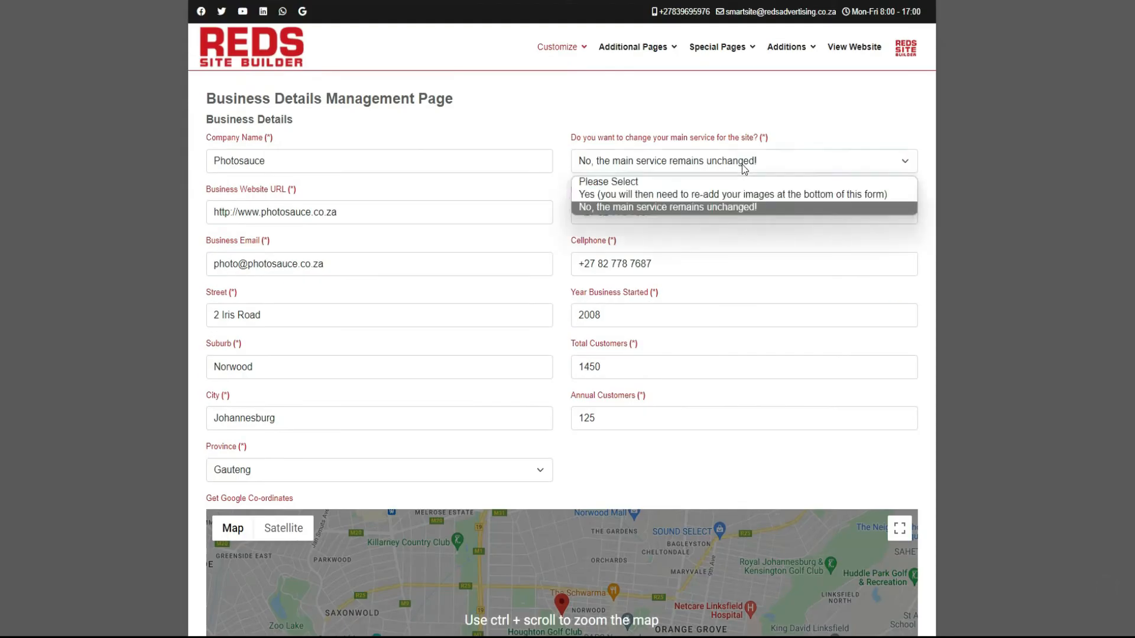
{"action": "left_click", "coordinate": [729, 195]}
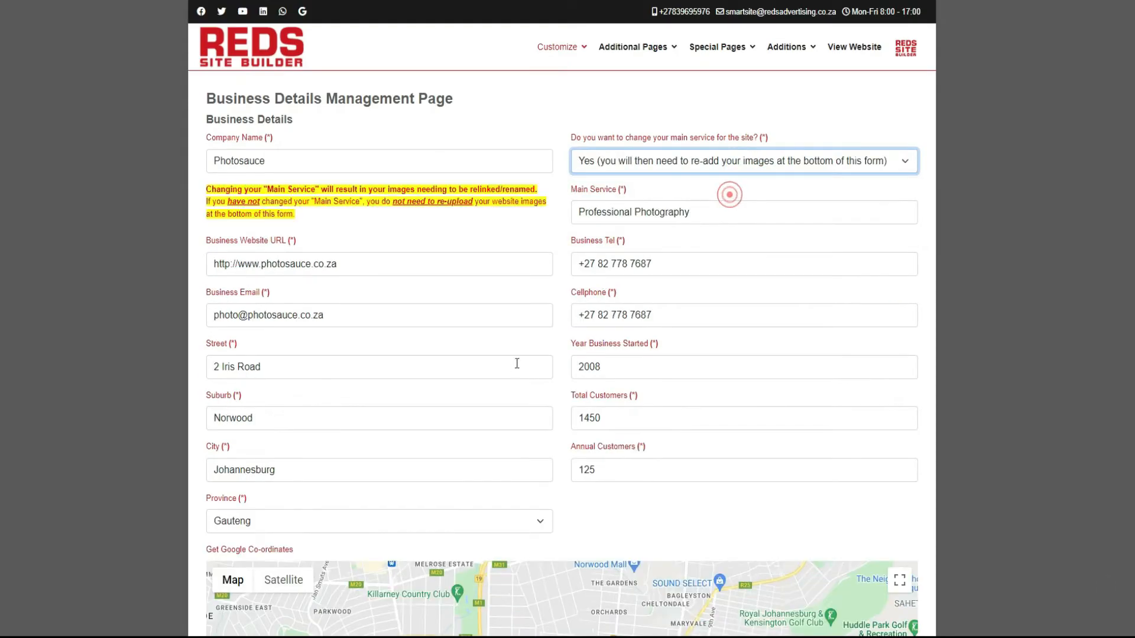
{"action": "scroll", "coordinate": [513, 369], "scroll_direction": "down", "scroll_amount": 10}
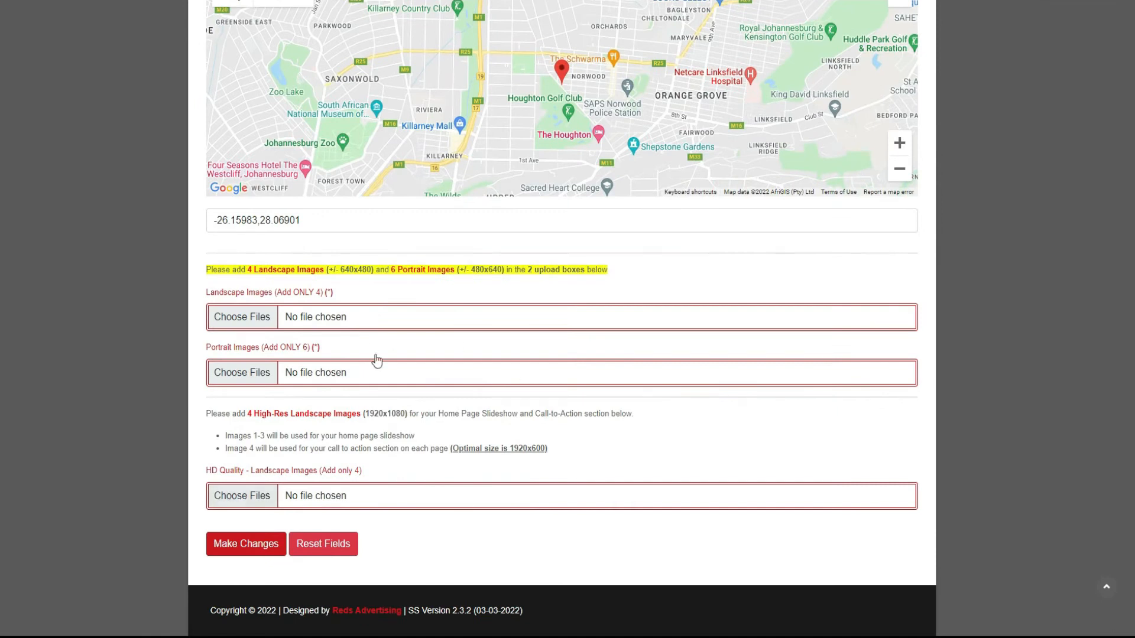
{"action": "scroll", "coordinate": [732, 341], "scroll_direction": "up", "scroll_amount": 10}
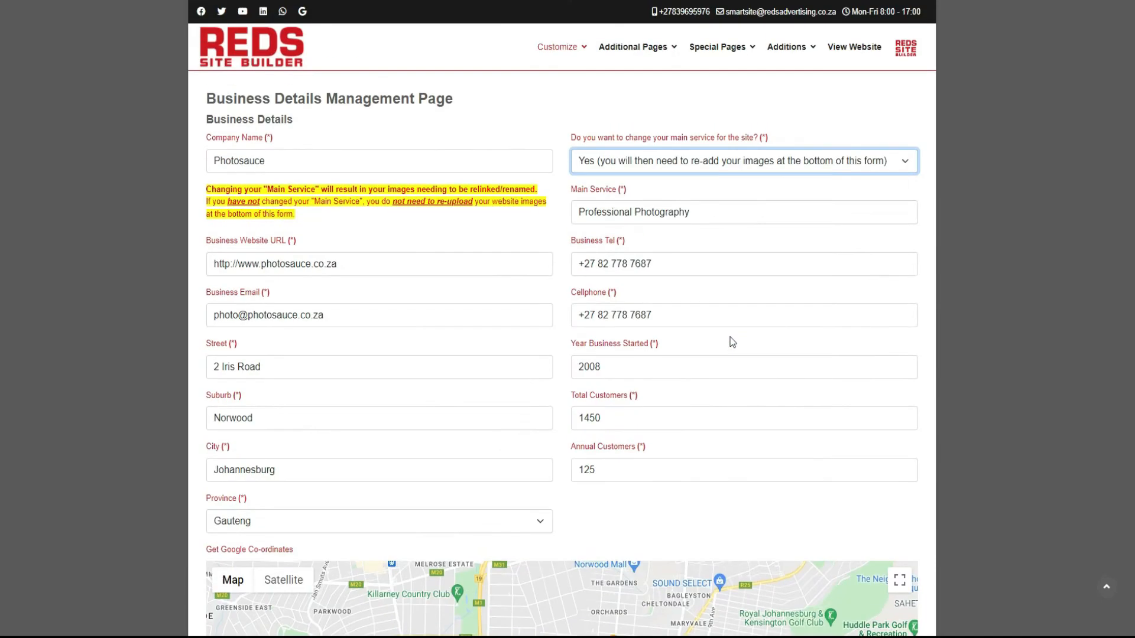
- Set the main service question to "No, the main service remains unchanged!" and submit the business details changes
{"action": "left_click", "coordinate": [761, 169]}
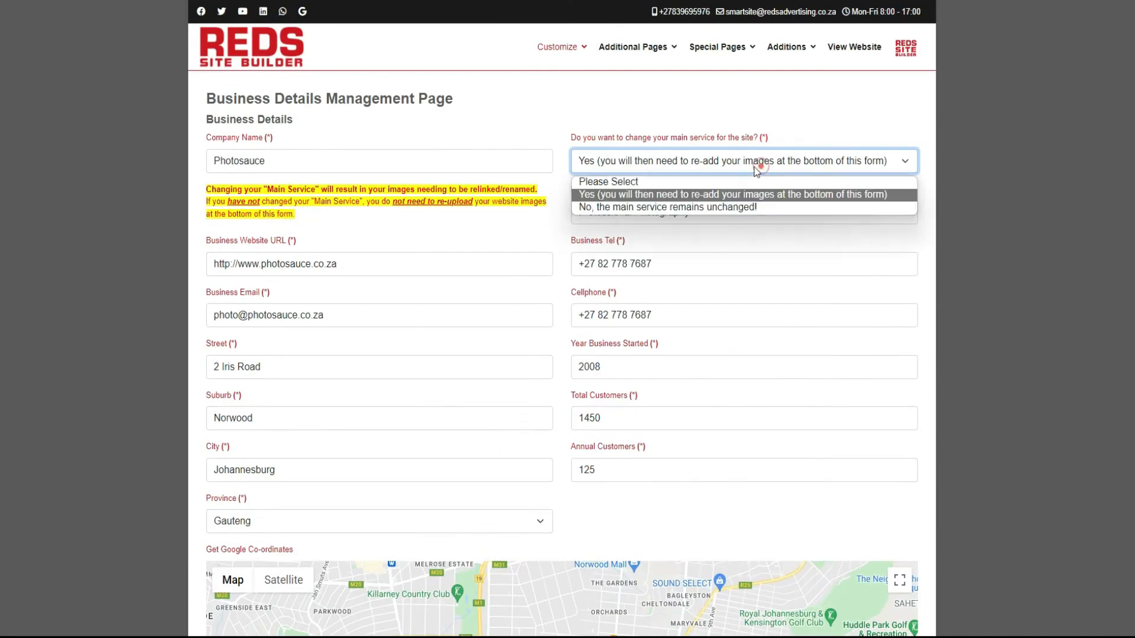
{"action": "left_click", "coordinate": [707, 203]}
{"action": "scroll", "coordinate": [707, 203], "scroll_direction": "down", "scroll_amount": 5}
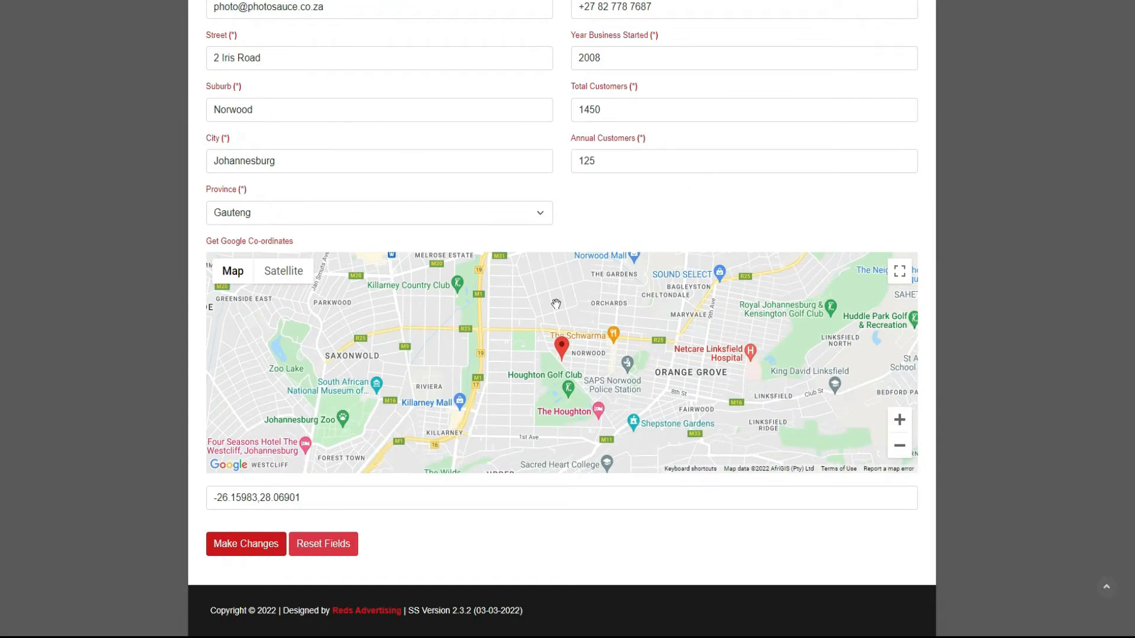
{"action": "left_click", "coordinate": [271, 543]}
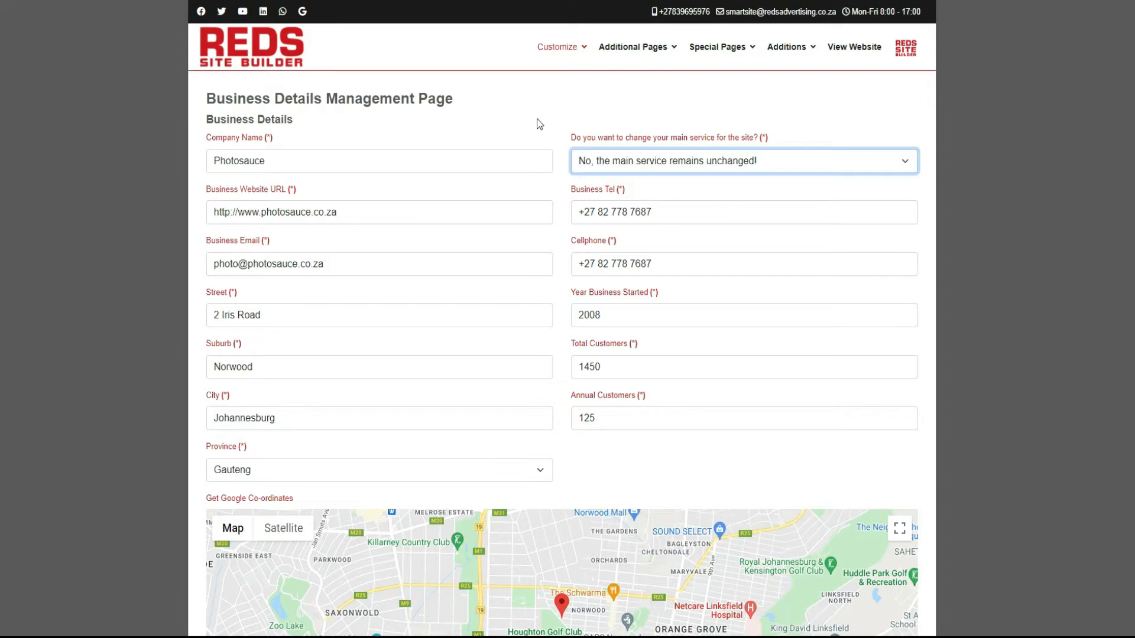
- Open the Contact Us management page and choose Add/Manage Contact Pages
{"action": "mouse_move", "coordinate": [561, 47]}
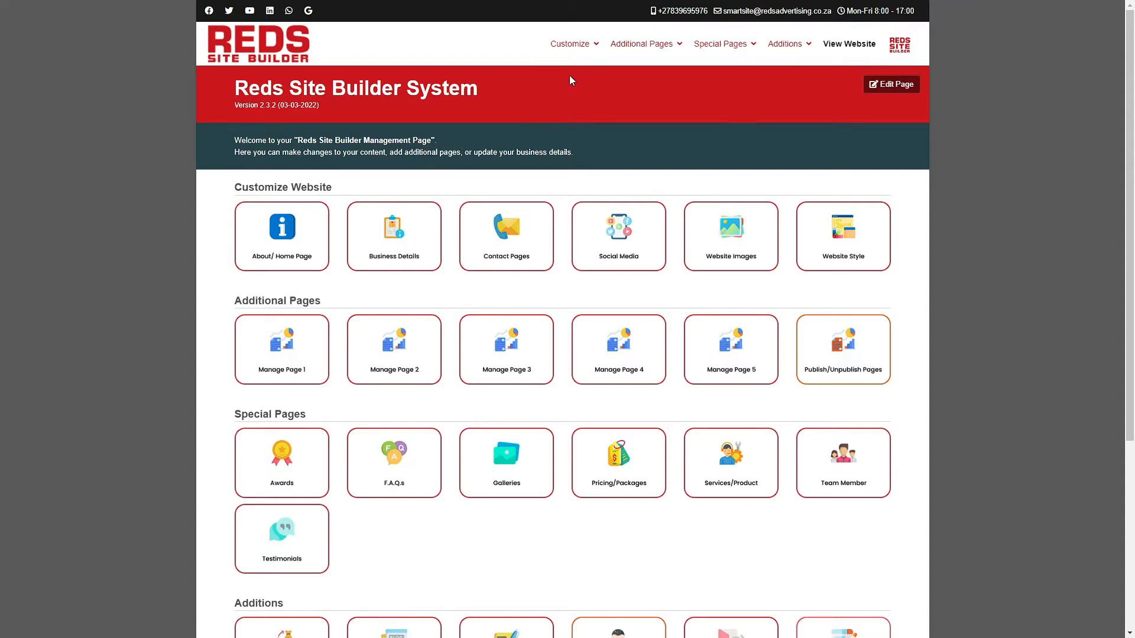
{"action": "mouse_move", "coordinate": [589, 50]}
{"action": "left_click", "coordinate": [588, 108]}
{"action": "left_click", "coordinate": [534, 247]}
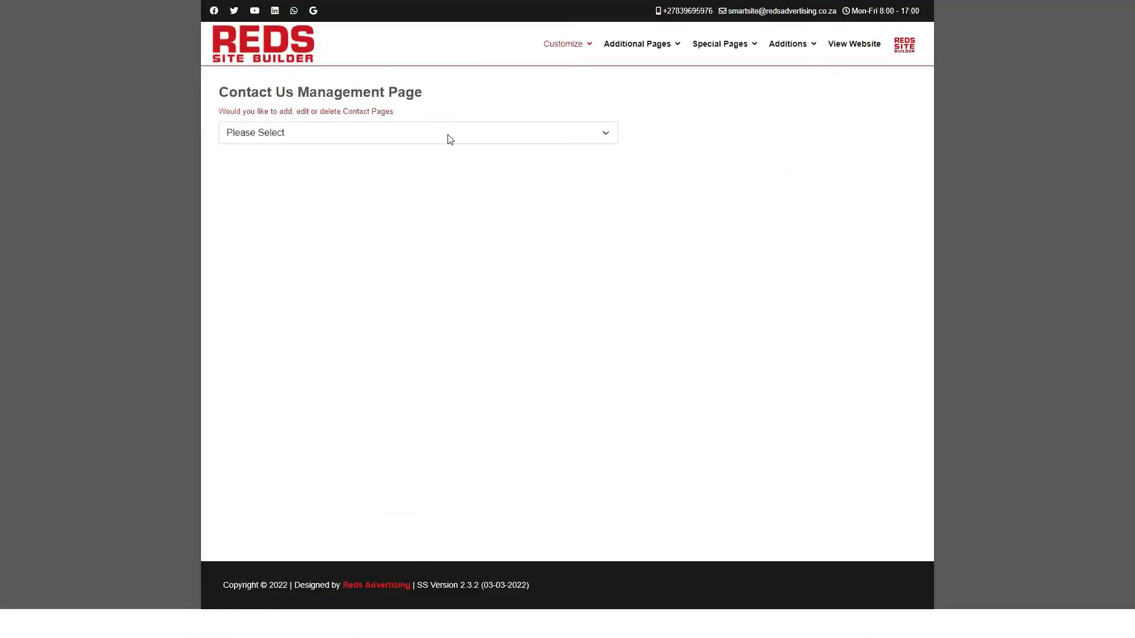
{"action": "left_click", "coordinate": [448, 133]}
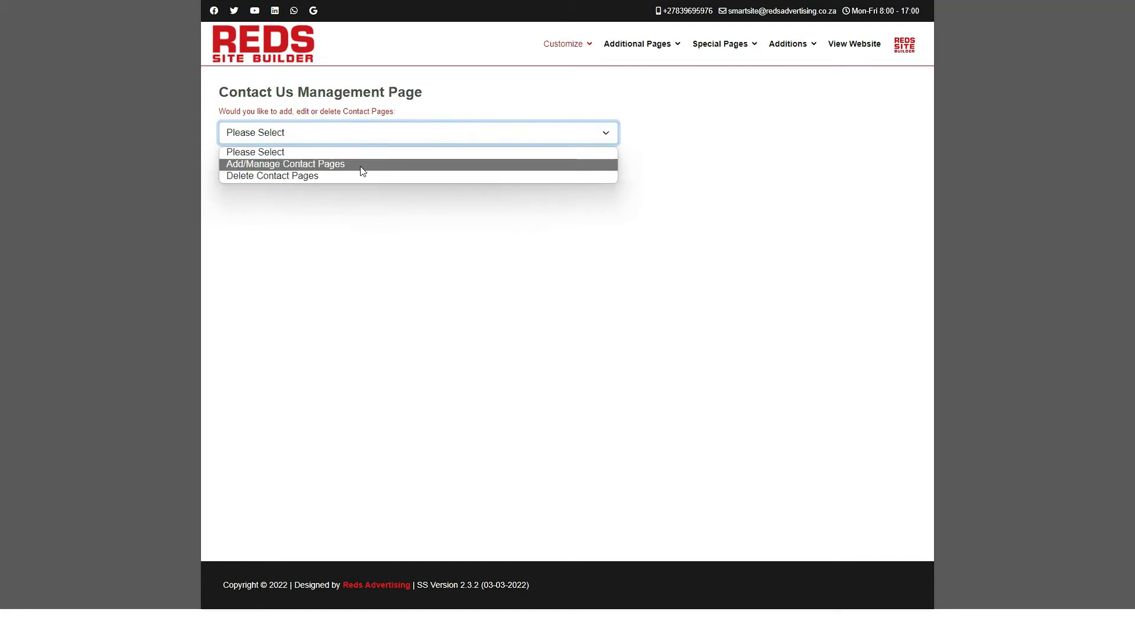
{"action": "left_click", "coordinate": [362, 165]}
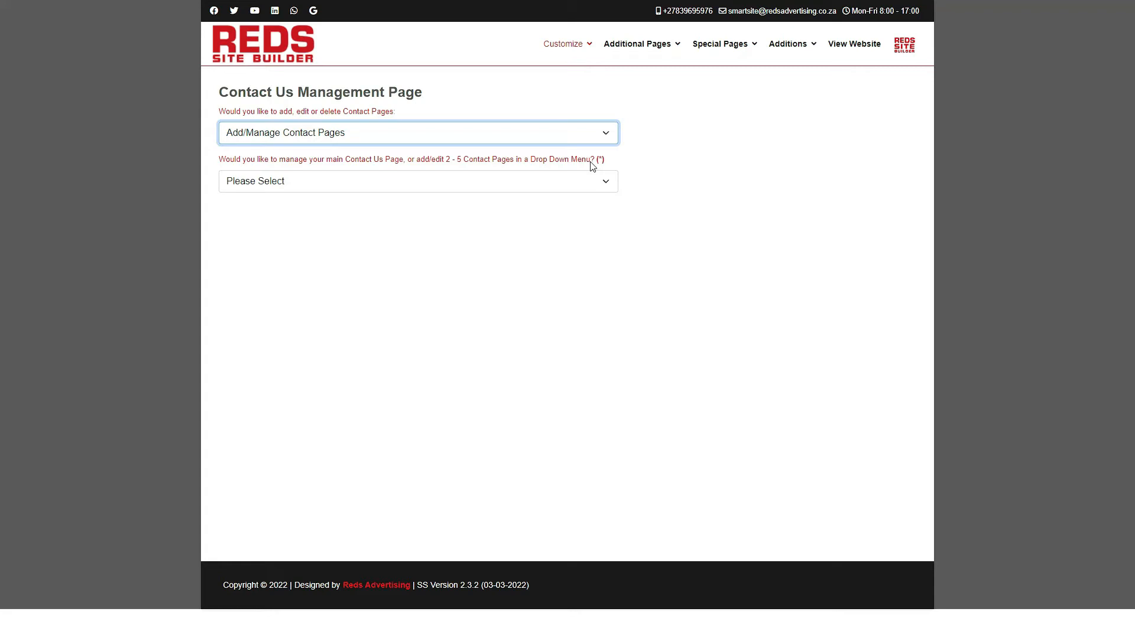
- Switch to Delete Contact Pages to view its activate and disable options, and return to Add/Manage Contact Pages
{"action": "left_click", "coordinate": [528, 141]}
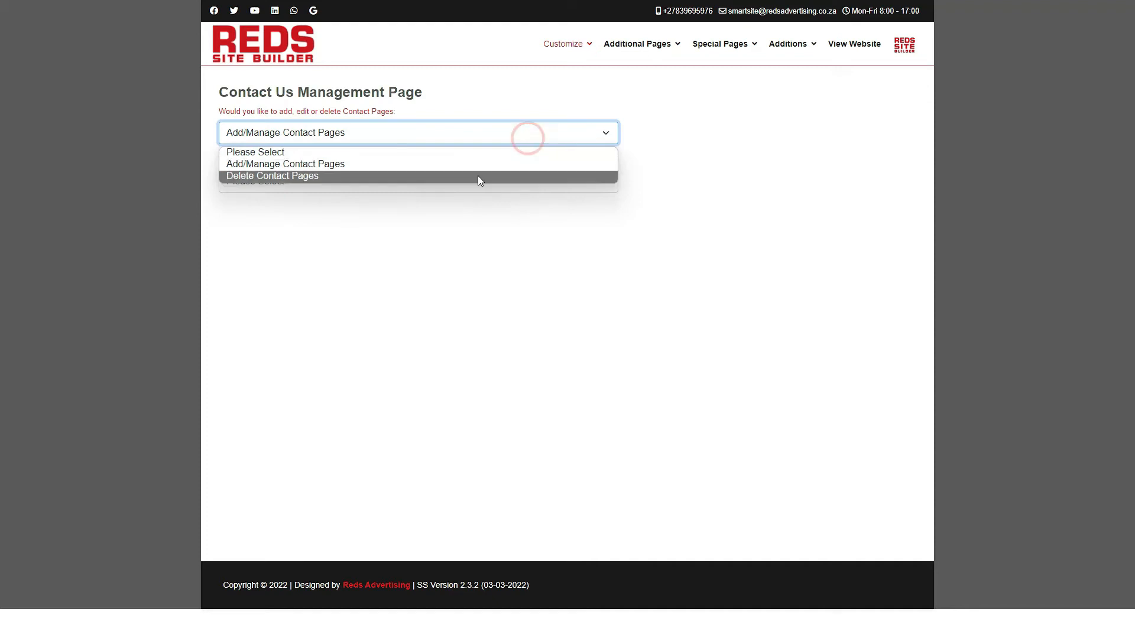
{"action": "left_click", "coordinate": [478, 175]}
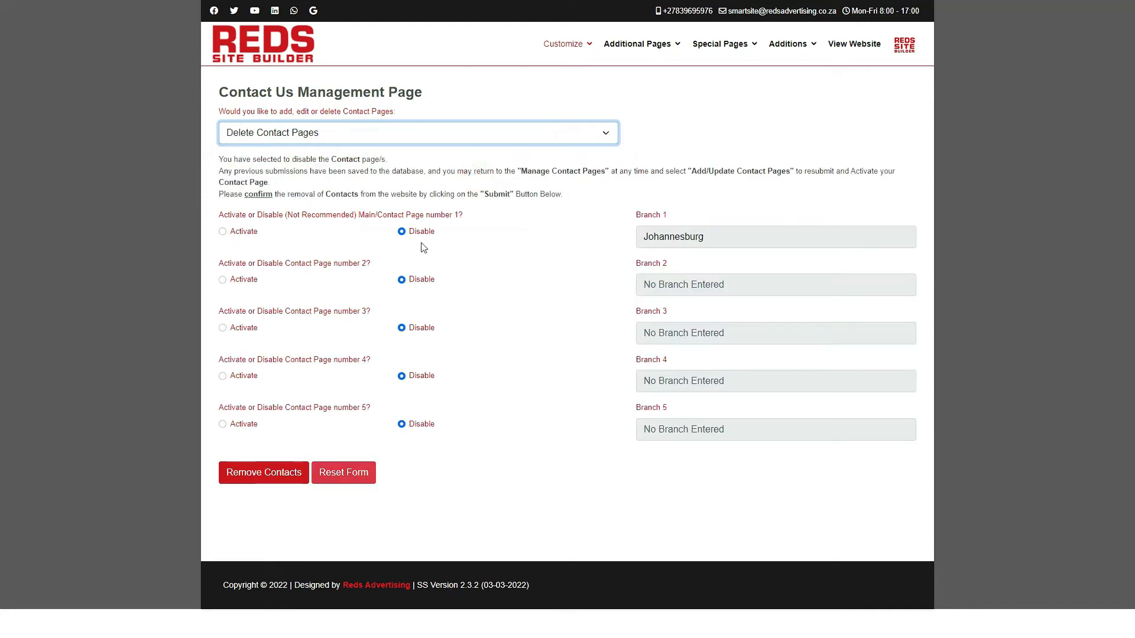
{"action": "left_click", "coordinate": [485, 137]}
{"action": "left_click", "coordinate": [403, 163]}
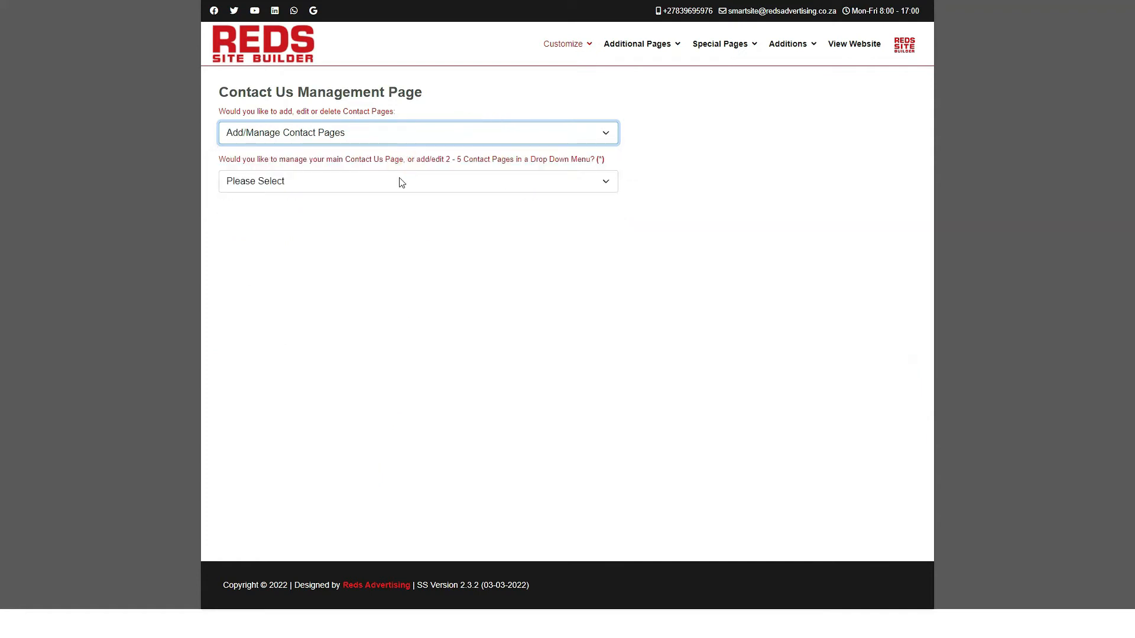
- Choose "1 Contact Page with only a Single Menu link on the Main Menu" and review the main branch form
{"action": "left_click", "coordinate": [400, 181]}
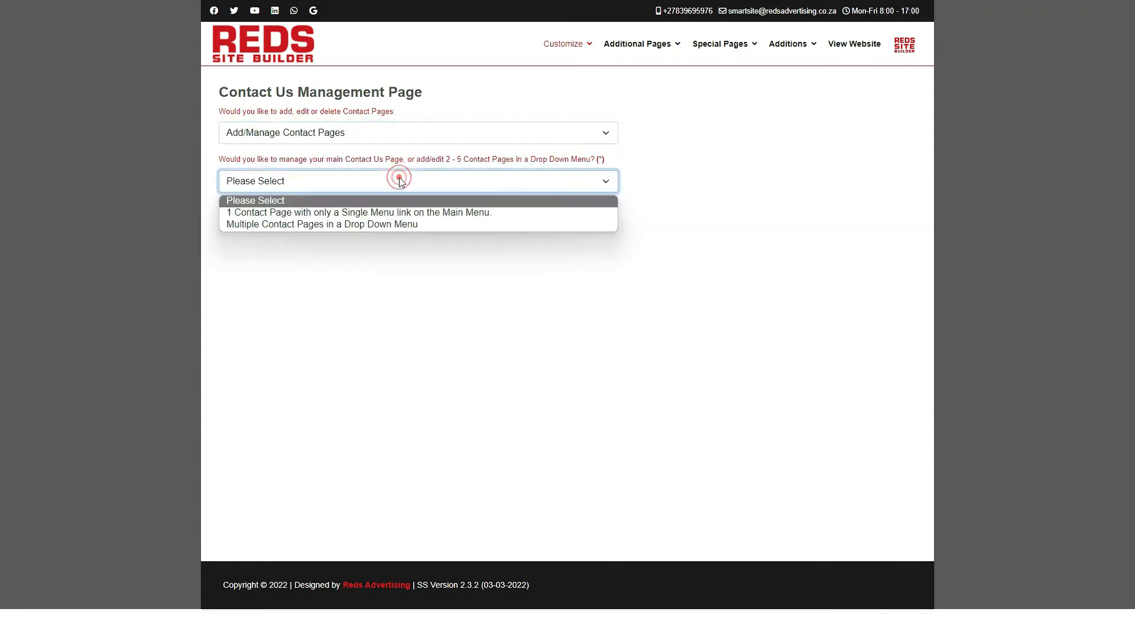
{"action": "left_click", "coordinate": [393, 215]}
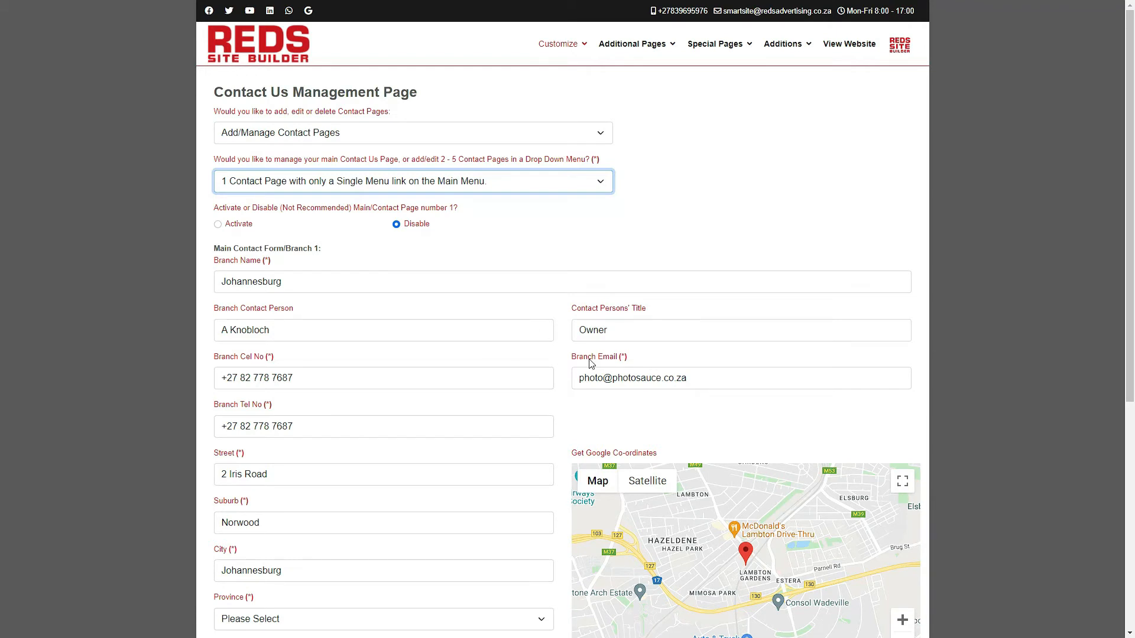
{"action": "scroll", "coordinate": [413, 349], "scroll_direction": "down", "scroll_amount": 2}
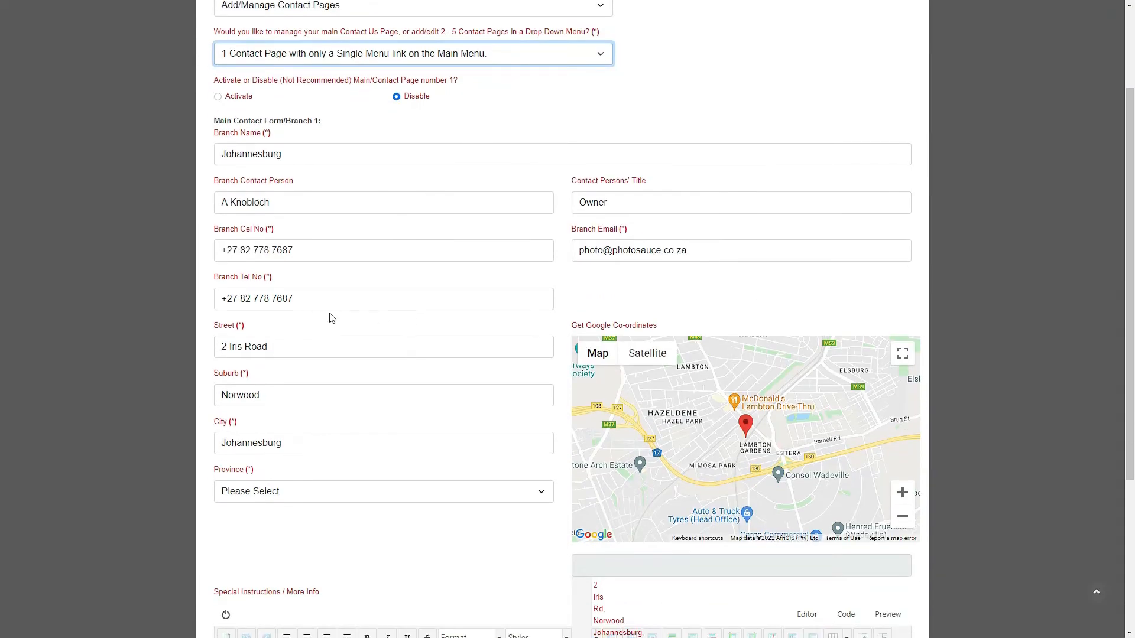
{"action": "scroll", "coordinate": [561, 395], "scroll_direction": "down", "scroll_amount": 2}
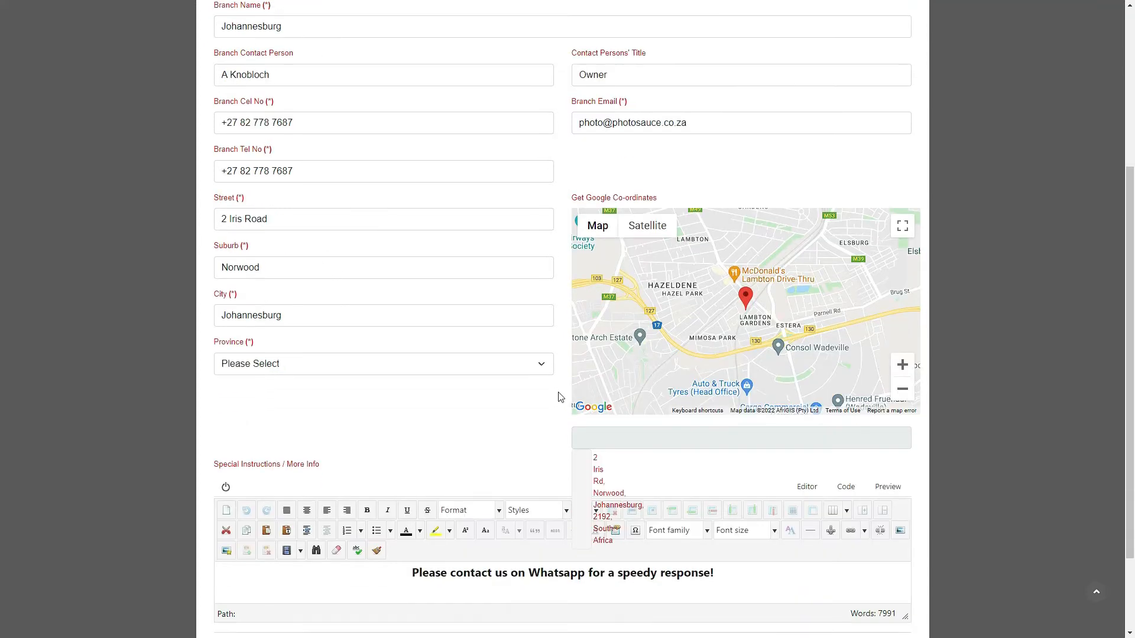
{"action": "scroll", "coordinate": [458, 334], "scroll_direction": "up", "scroll_amount": 2}
- Set the branch province to Gauteng, fill in its Google co-ordinates from the address, and activate main contact page number 1
{"action": "left_click", "coordinate": [311, 347]}
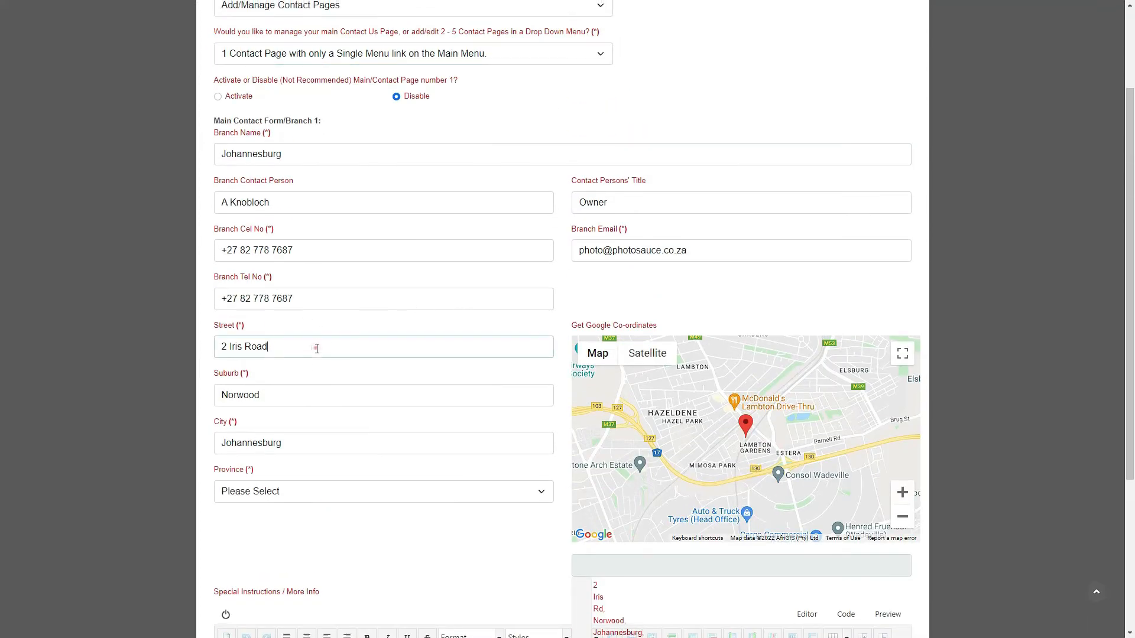
{"action": "left_click", "coordinate": [317, 491]}
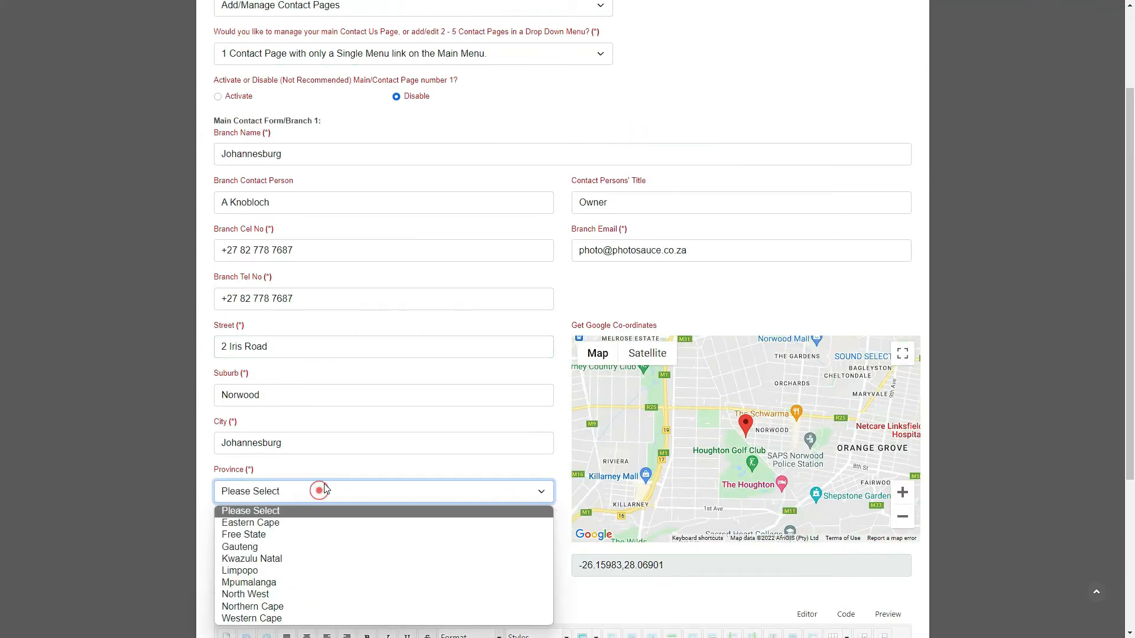
{"action": "left_click", "coordinate": [282, 544]}
{"action": "left_click", "coordinate": [678, 300]}
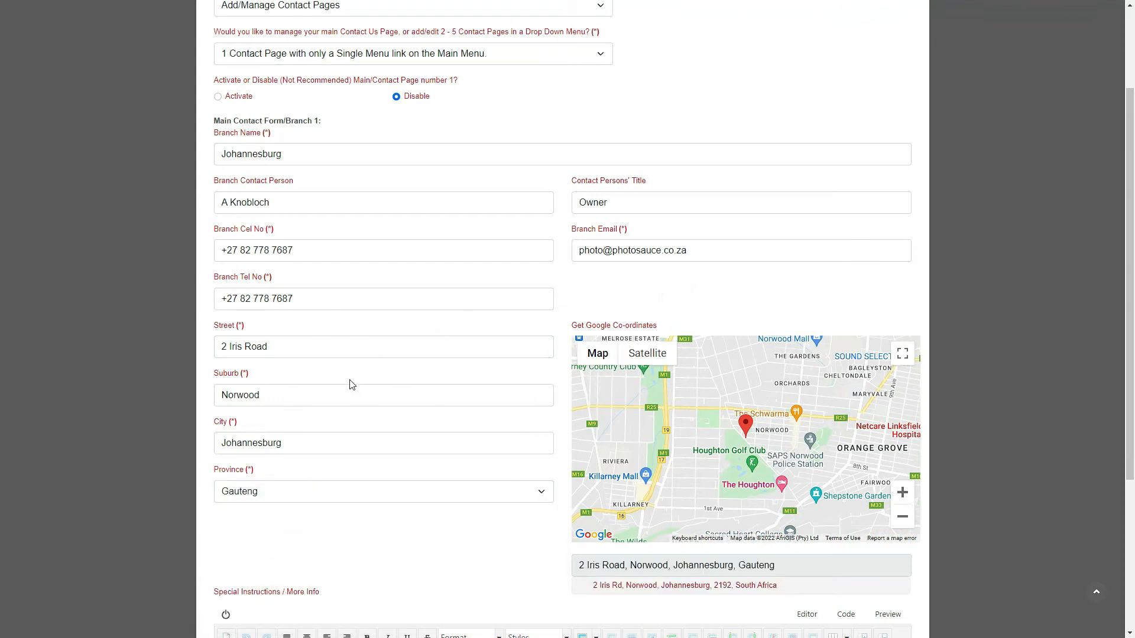
{"action": "scroll", "coordinate": [414, 287], "scroll_direction": "down", "scroll_amount": 3}
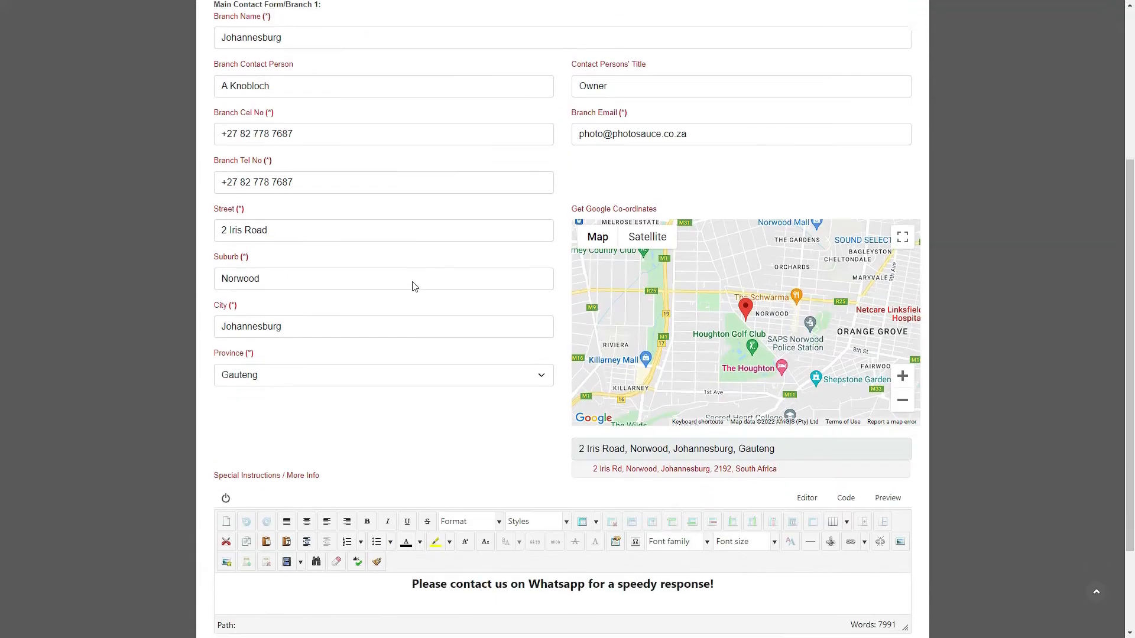
{"action": "scroll", "coordinate": [450, 544], "scroll_direction": "down", "scroll_amount": 2}
{"action": "left_click", "coordinate": [482, 350]}
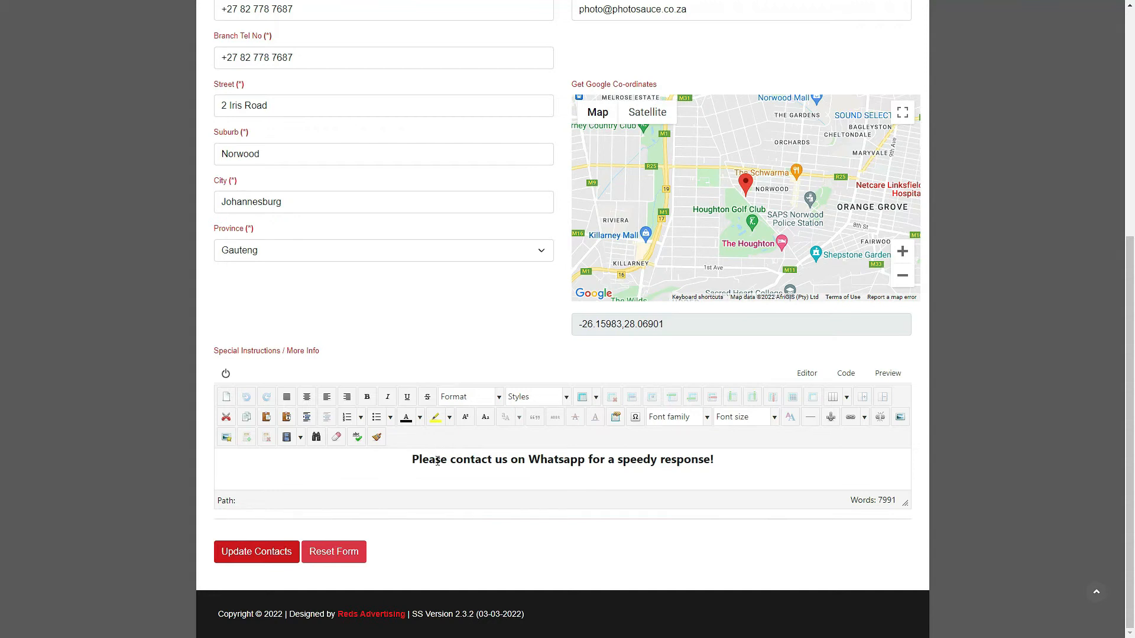
{"action": "scroll", "coordinate": [437, 460], "scroll_direction": "up", "scroll_amount": 6}
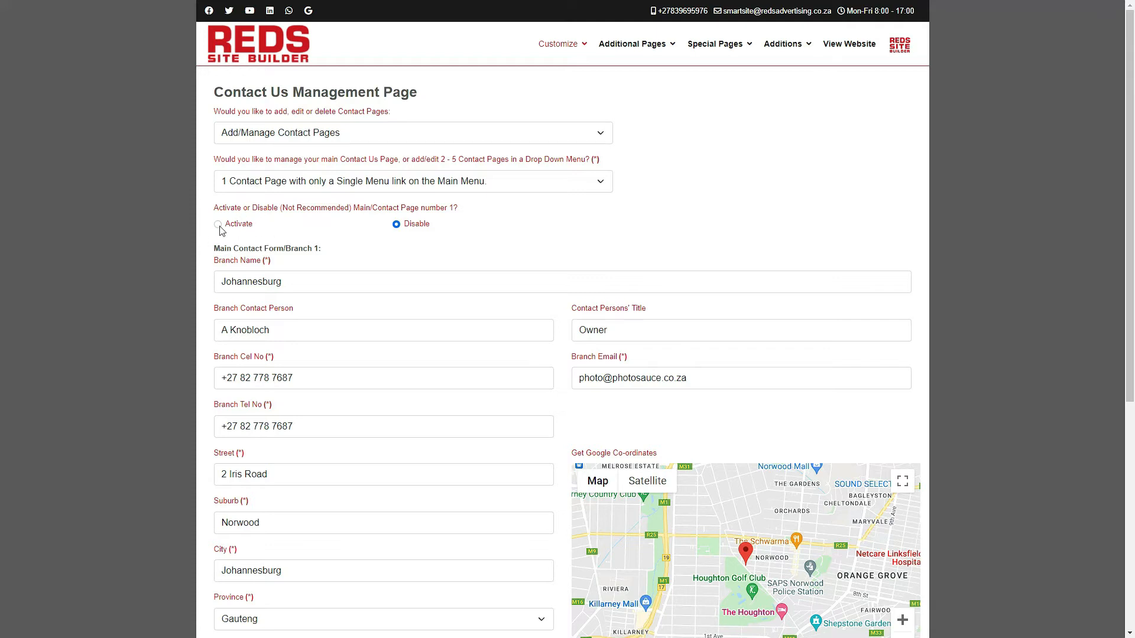
{"action": "left_click", "coordinate": [218, 225]}
- Switch to "Multiple Contact Pages in a Drop Down Menu" and set the total to 3 Contact Pages
{"action": "left_click", "coordinate": [366, 191]}
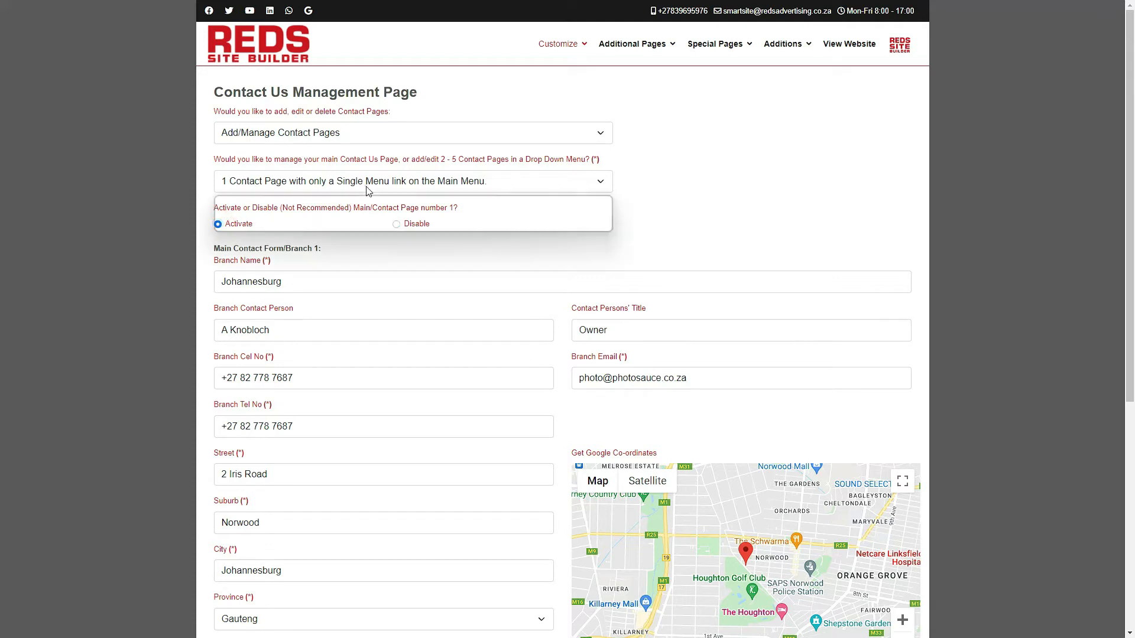
{"action": "left_click", "coordinate": [352, 225]}
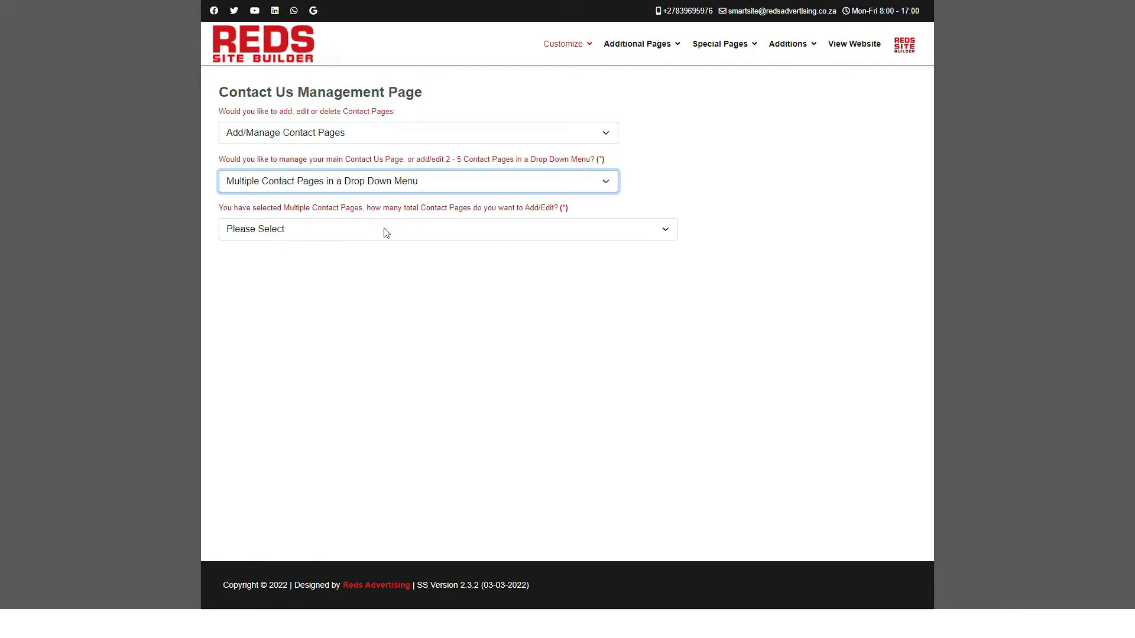
{"action": "left_click", "coordinate": [297, 228]}
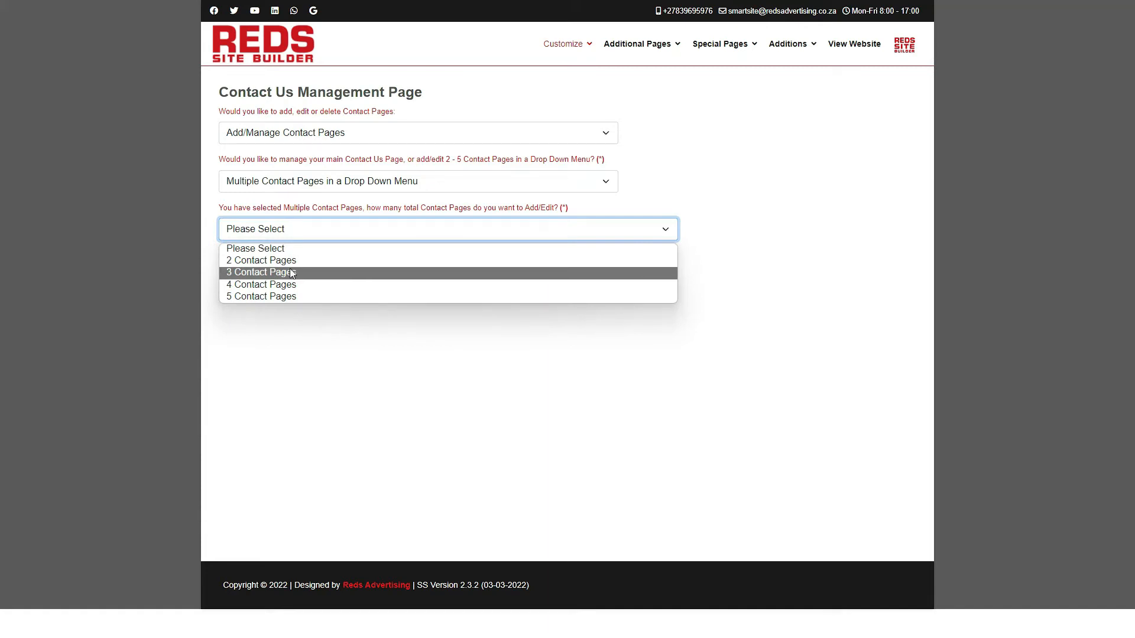
{"action": "left_click", "coordinate": [292, 273]}
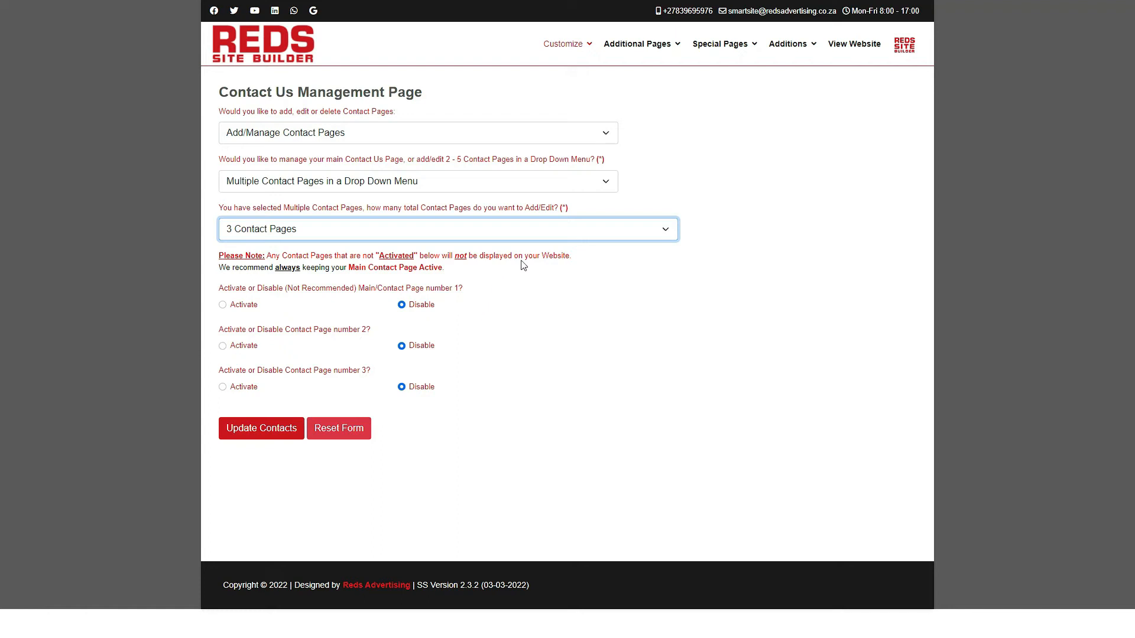
- Activate main contact page number 1 and set its branch province to Gauteng to fill in the Google co-ordinates
{"action": "mouse_move", "coordinate": [391, 294]}
{"action": "left_click", "coordinate": [223, 305]}
{"action": "scroll", "coordinate": [257, 316], "scroll_direction": "down", "scroll_amount": 9}
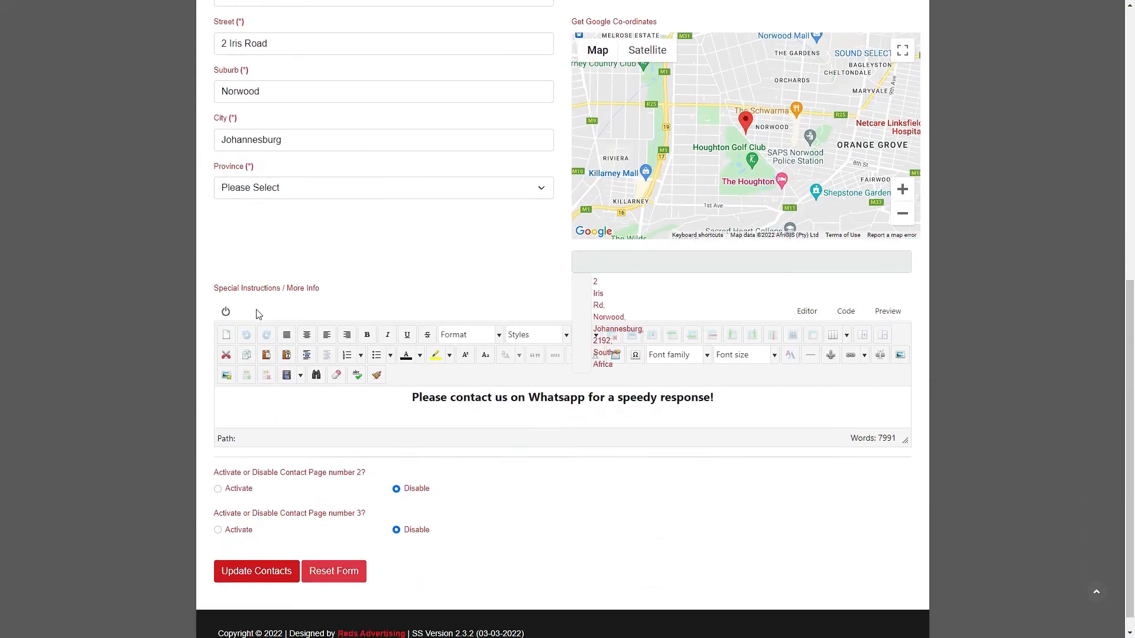
{"action": "scroll", "coordinate": [257, 316], "scroll_direction": "down", "scroll_amount": 1}
{"action": "left_click", "coordinate": [365, 251]}
{"action": "left_click", "coordinate": [319, 167]}
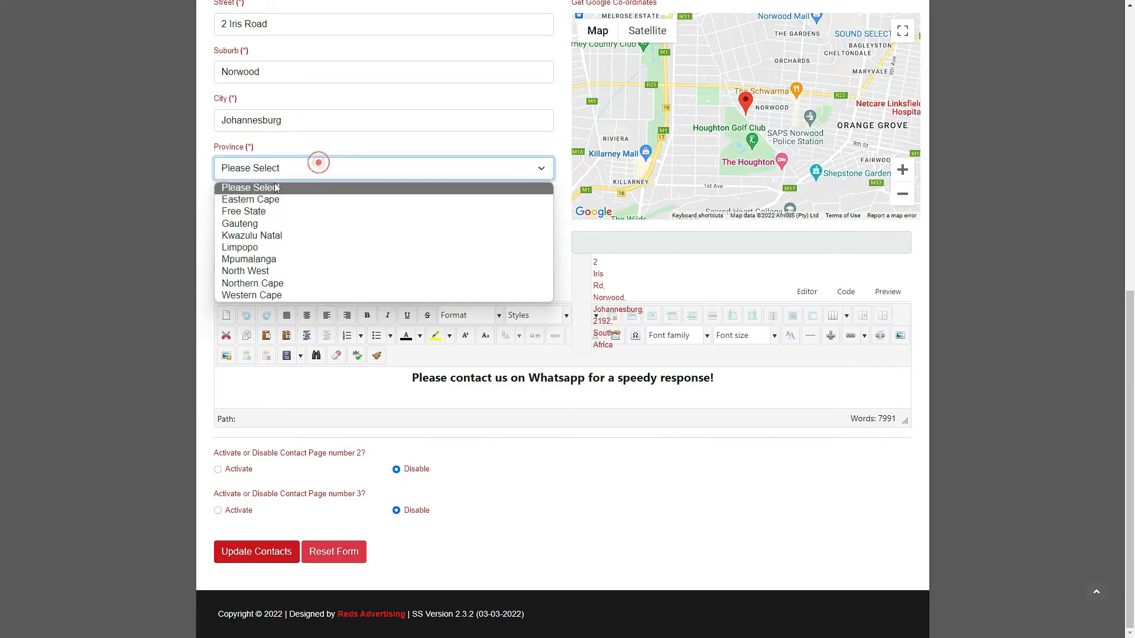
{"action": "left_click", "coordinate": [242, 223]}
{"action": "left_click", "coordinate": [484, 462]}
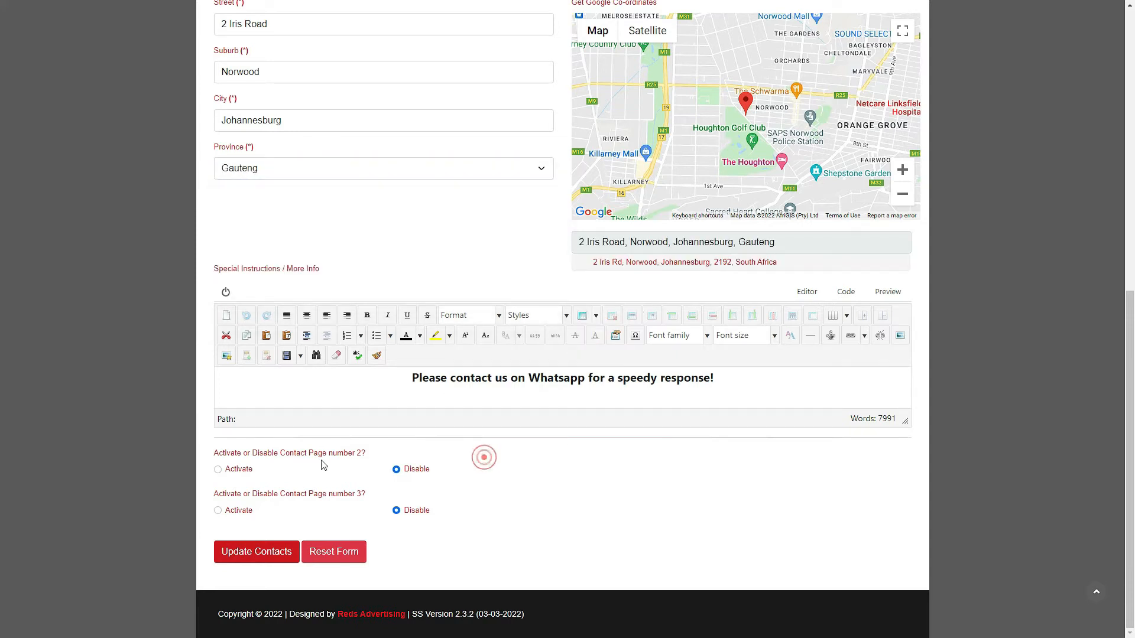
- Check the main branch's contact details, Google co-ordinates and special instructions, down to the activation options for contact pages 2 and 3
{"action": "scroll", "coordinate": [339, 343], "scroll_direction": "up", "scroll_amount": 4}
{"action": "scroll", "coordinate": [339, 342], "scroll_direction": "up", "scroll_amount": 5}
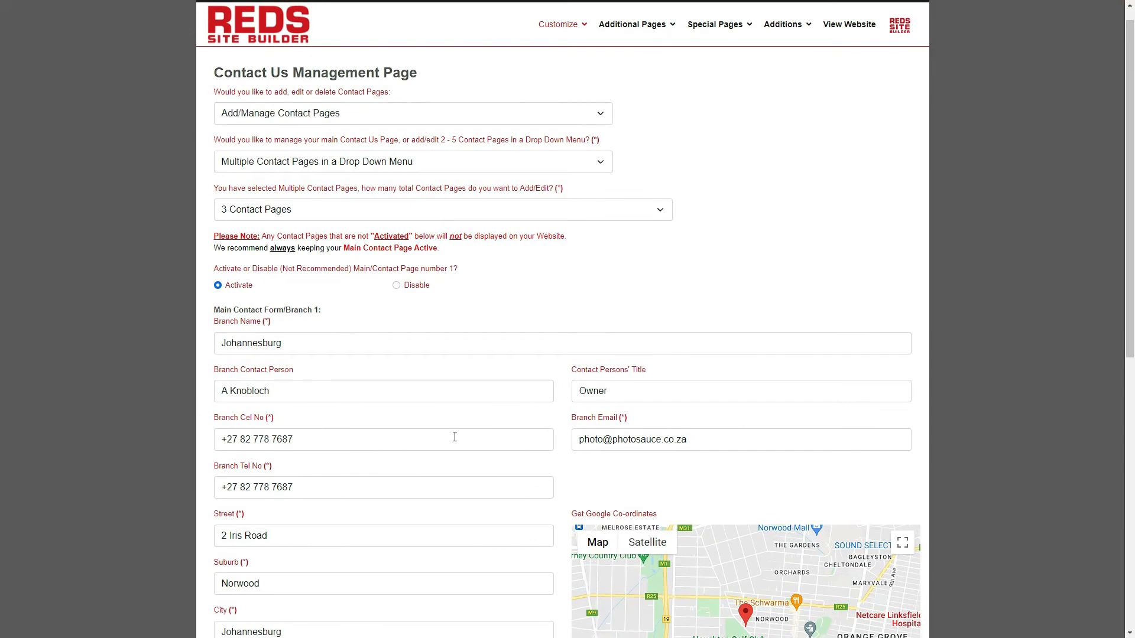
{"action": "scroll", "coordinate": [377, 491], "scroll_direction": "down", "scroll_amount": 2}
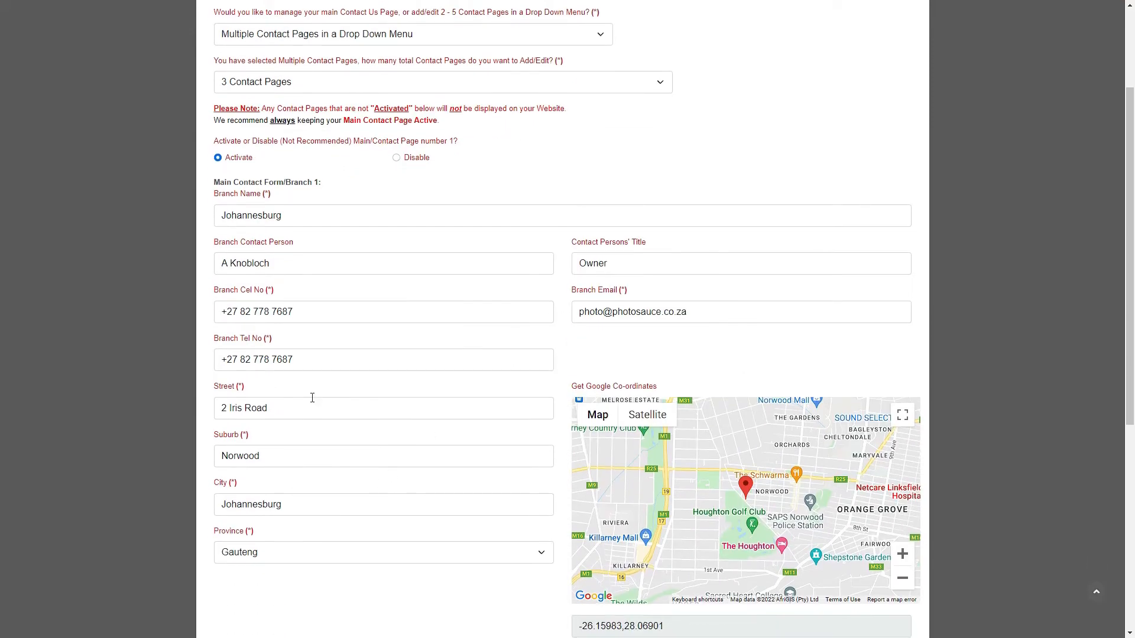
{"action": "scroll", "coordinate": [311, 395], "scroll_direction": "down", "scroll_amount": 4}
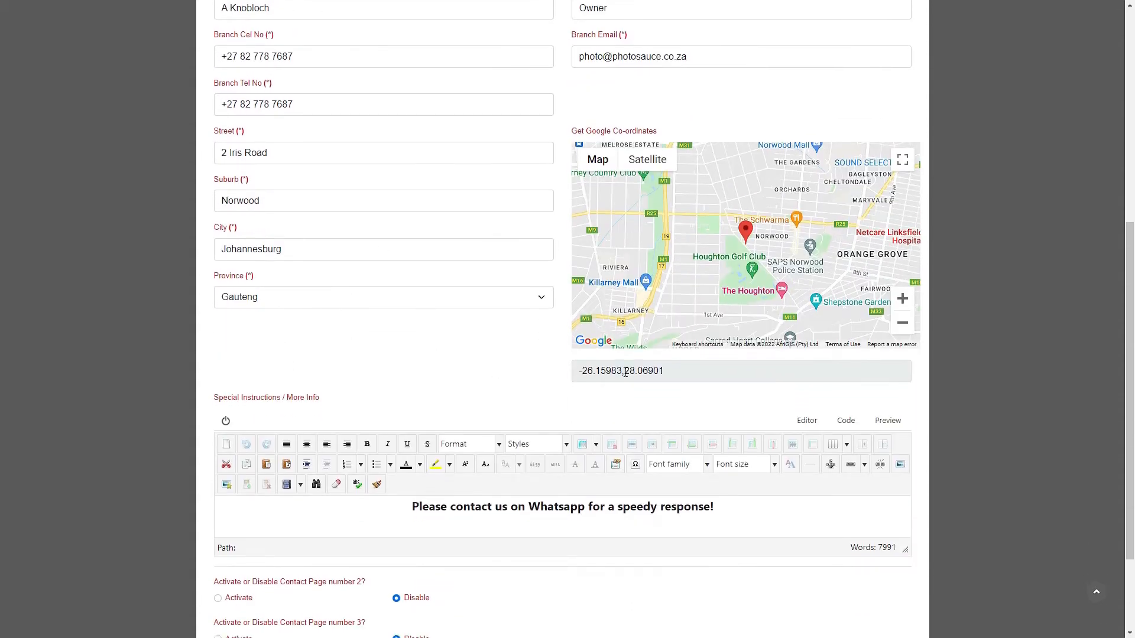
{"action": "scroll", "coordinate": [488, 375], "scroll_direction": "down", "scroll_amount": 2}
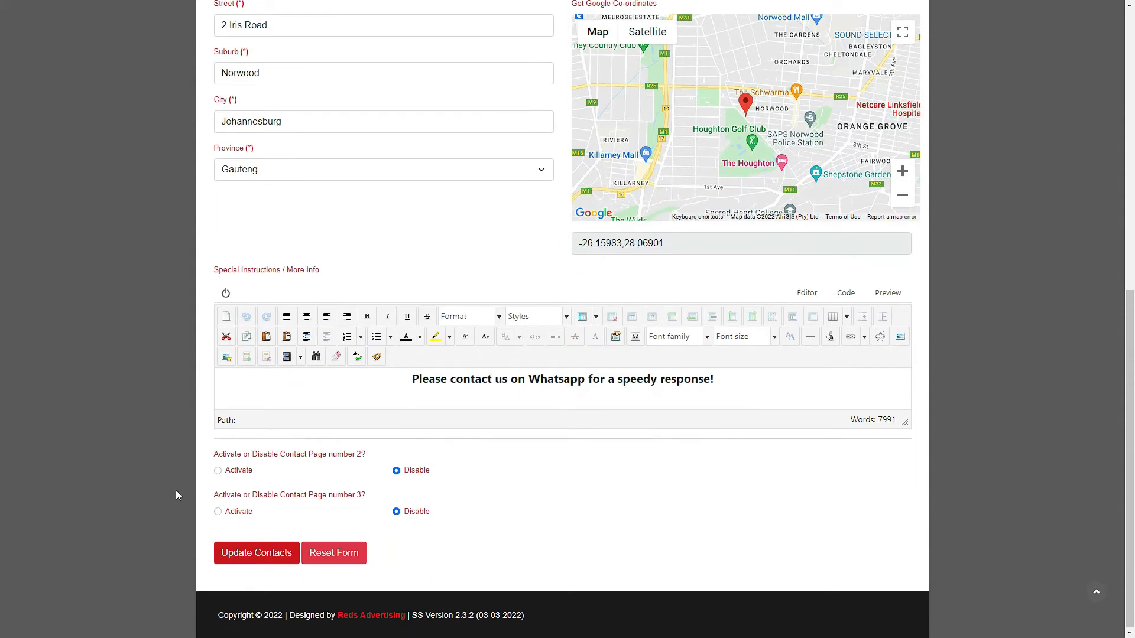
- Activate contact pages number 2 and 3 and look over their empty branch forms
{"action": "left_click", "coordinate": [218, 471]}
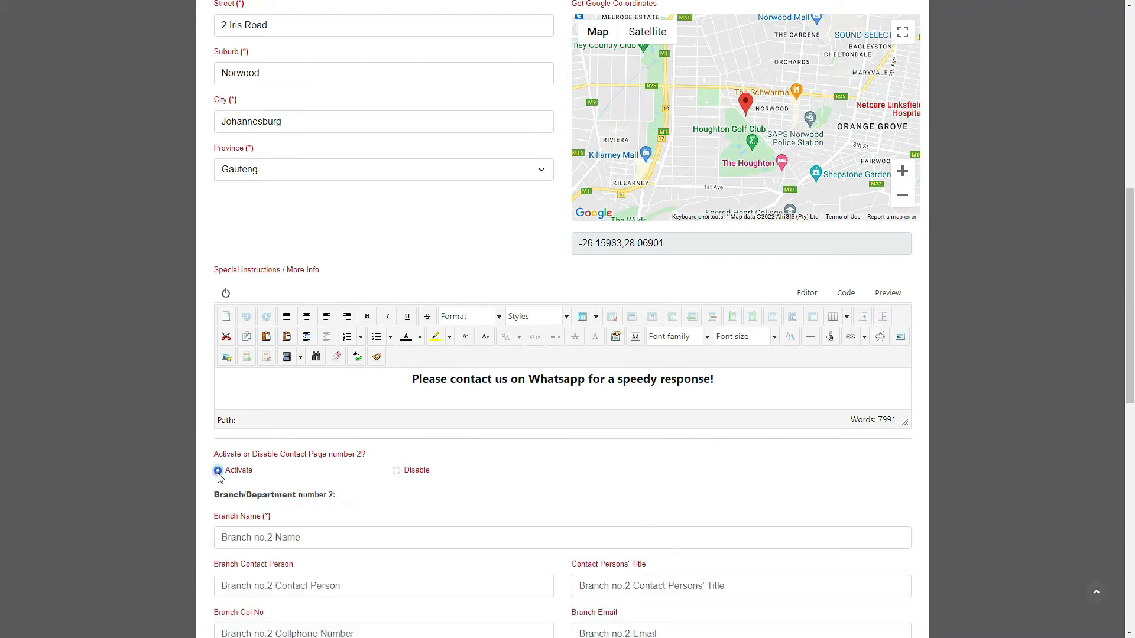
{"action": "scroll", "coordinate": [372, 428], "scroll_direction": "down", "scroll_amount": 6}
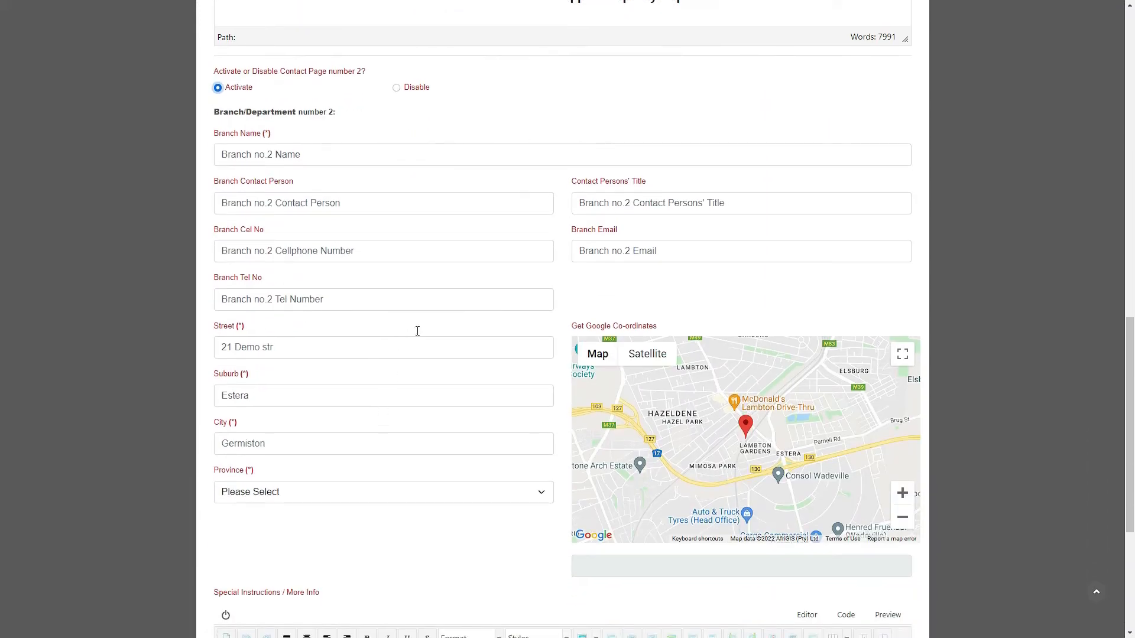
{"action": "scroll", "coordinate": [357, 301], "scroll_direction": "down", "scroll_amount": 4}
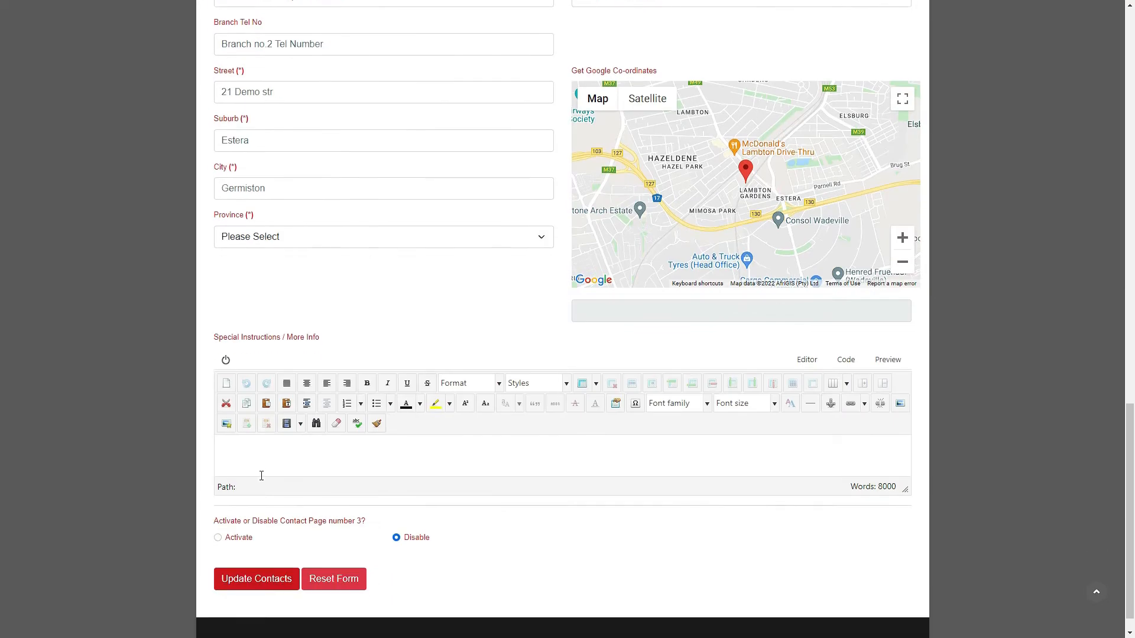
{"action": "left_click", "coordinate": [250, 538]}
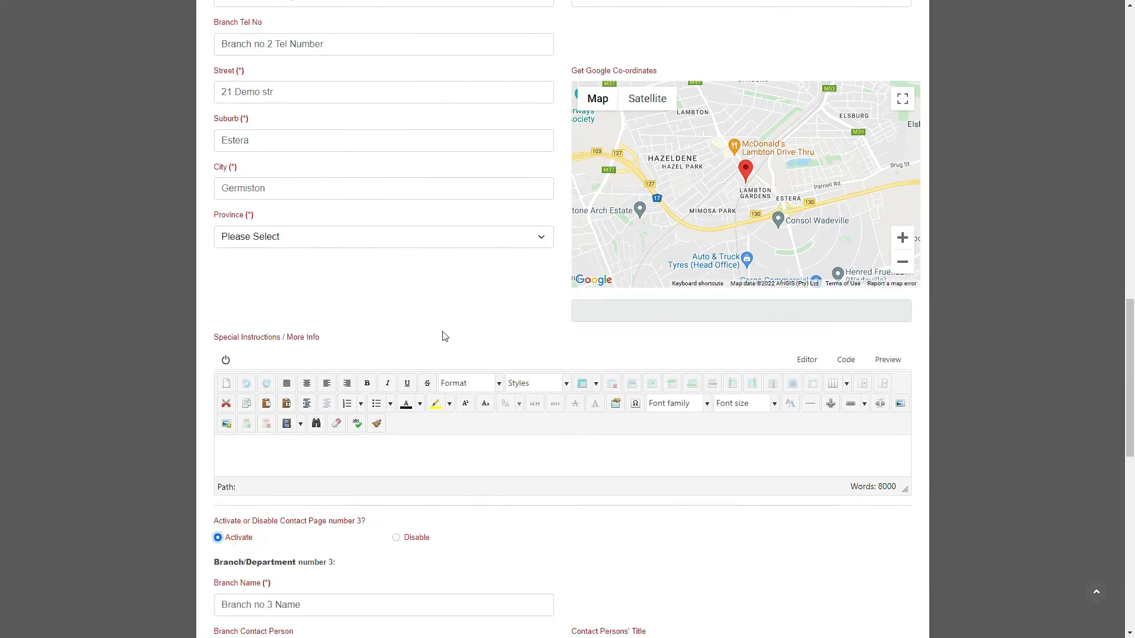
{"action": "scroll", "coordinate": [447, 334], "scroll_direction": "up", "scroll_amount": 2}
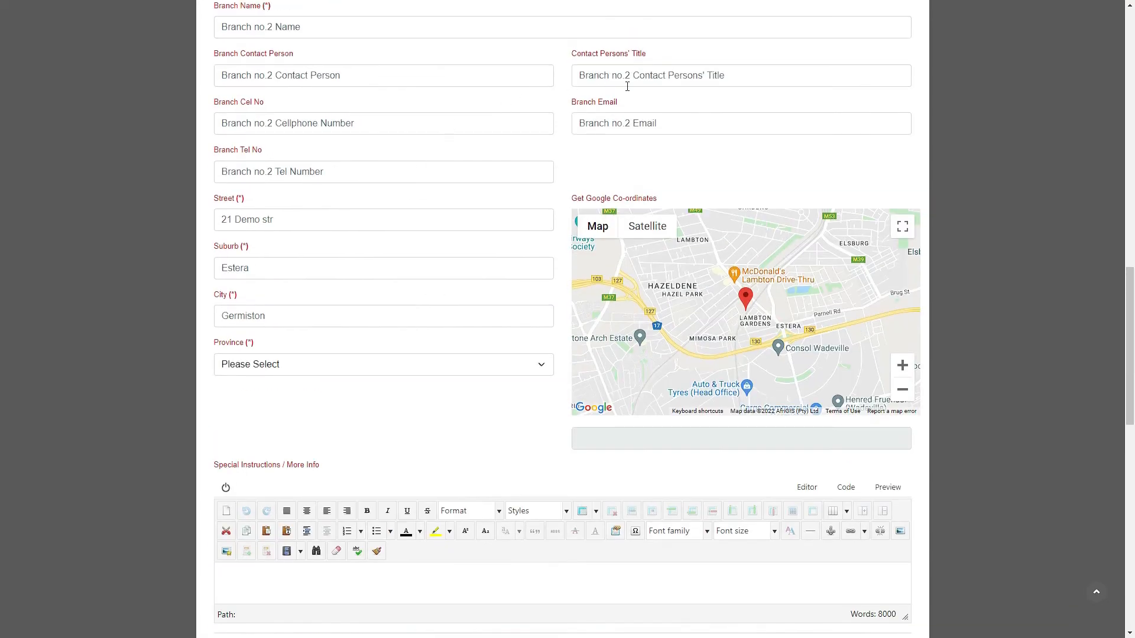
{"action": "scroll", "coordinate": [390, 371], "scroll_direction": "down", "scroll_amount": 8}
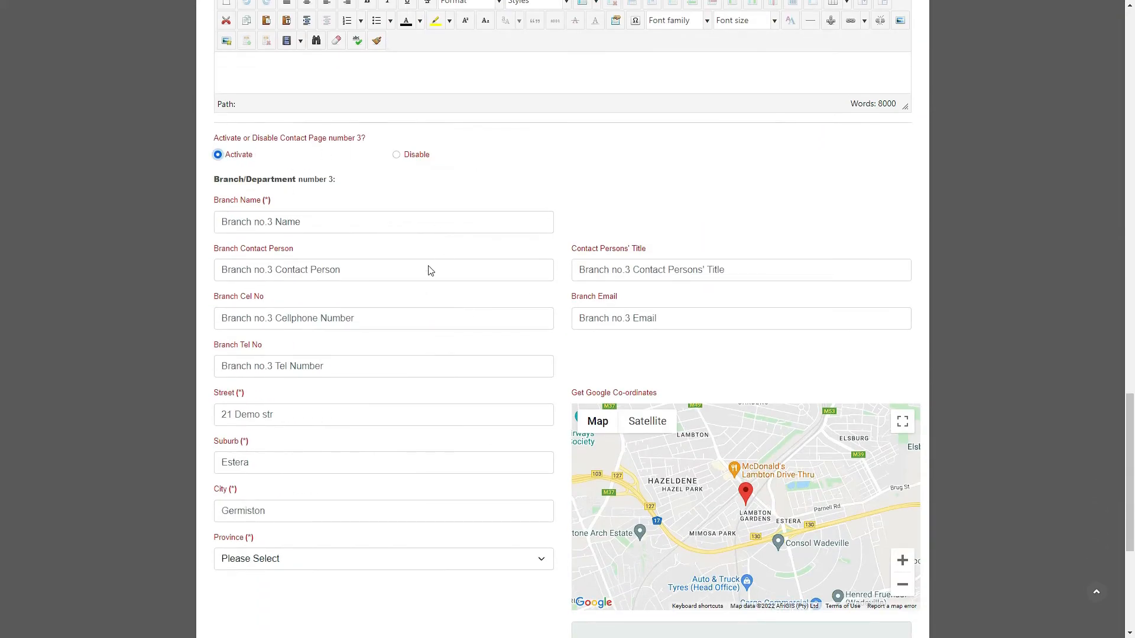
{"action": "scroll", "coordinate": [428, 269], "scroll_direction": "down", "scroll_amount": 5}
{"action": "scroll", "coordinate": [395, 313], "scroll_direction": "up", "scroll_amount": 20}
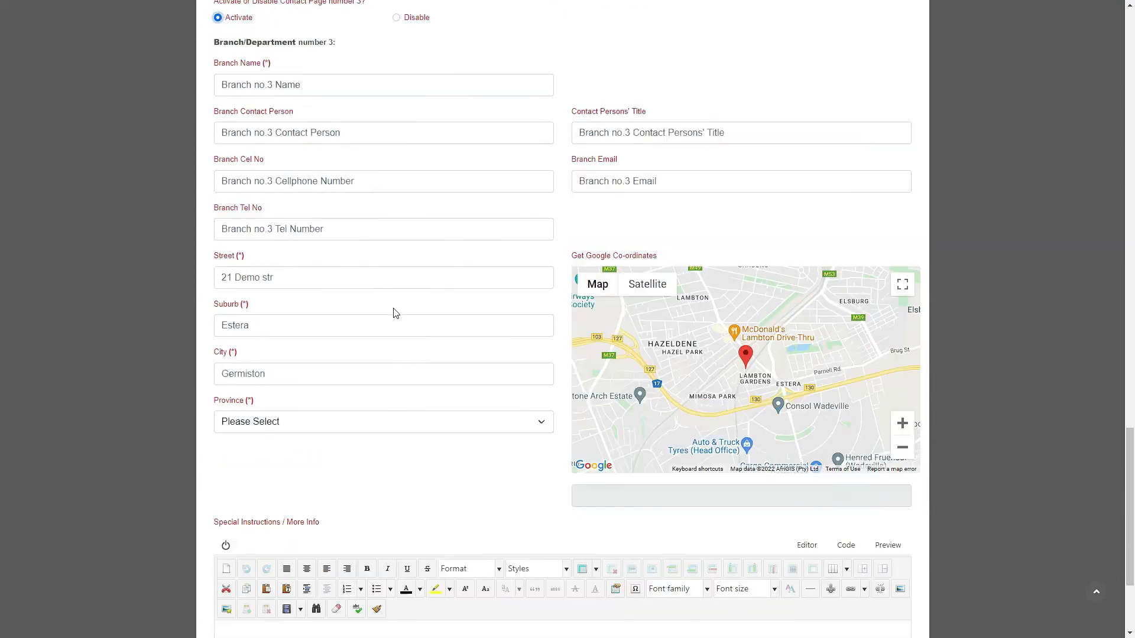
{"action": "scroll", "coordinate": [395, 313], "scroll_direction": "up", "scroll_amount": 7}
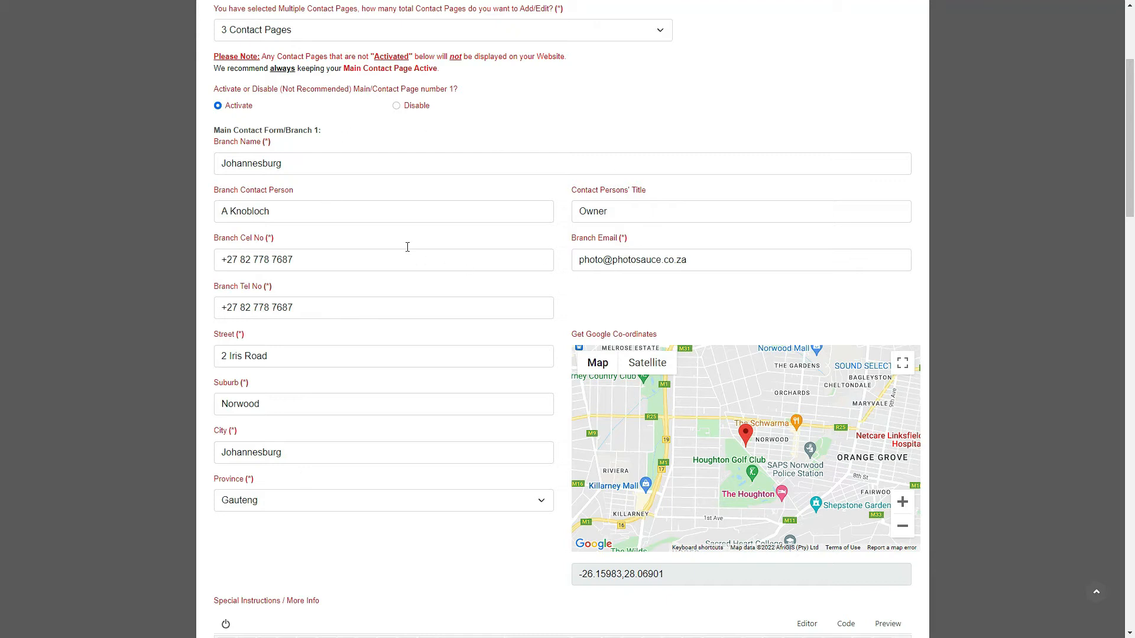
- Reselect Gauteng as the main branch's province and go through the remaining branch forms to the end of the contact form
{"action": "left_click", "coordinate": [245, 500]}
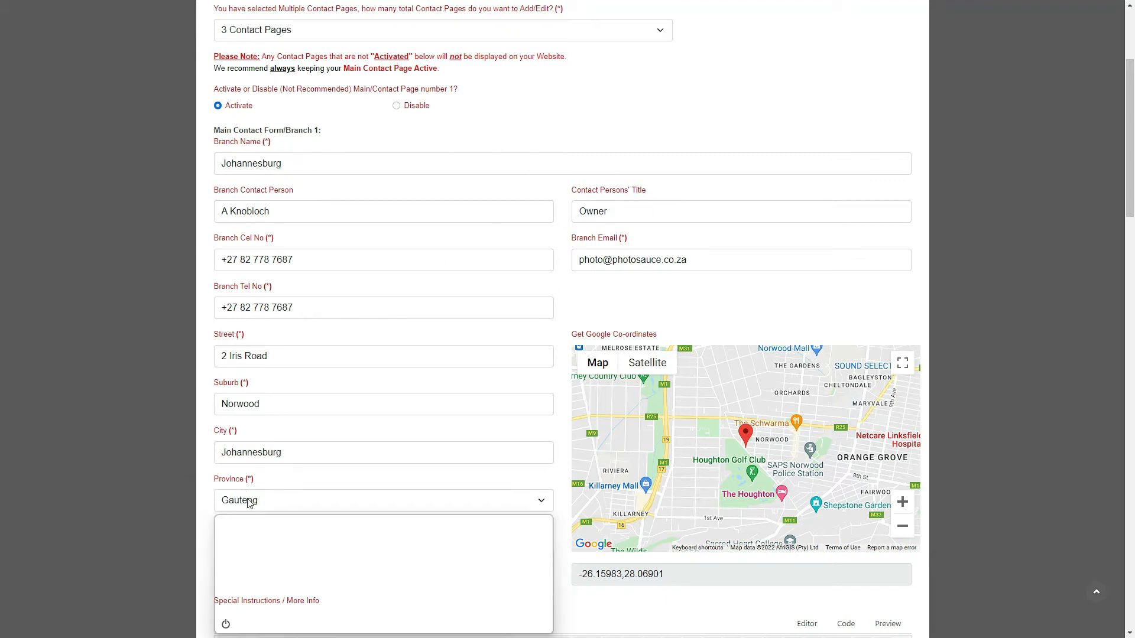
{"action": "left_click", "coordinate": [260, 556]}
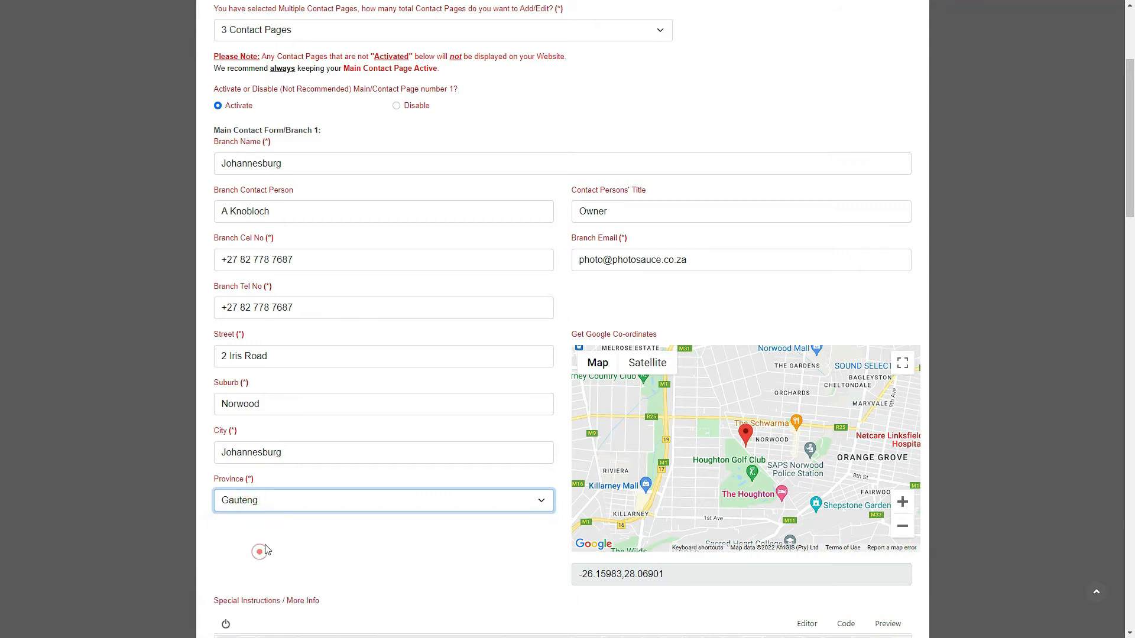
{"action": "left_click", "coordinate": [326, 482]}
{"action": "scroll", "coordinate": [329, 482], "scroll_direction": "down", "scroll_amount": 4}
{"action": "scroll", "coordinate": [329, 482], "scroll_direction": "down", "scroll_amount": 20}
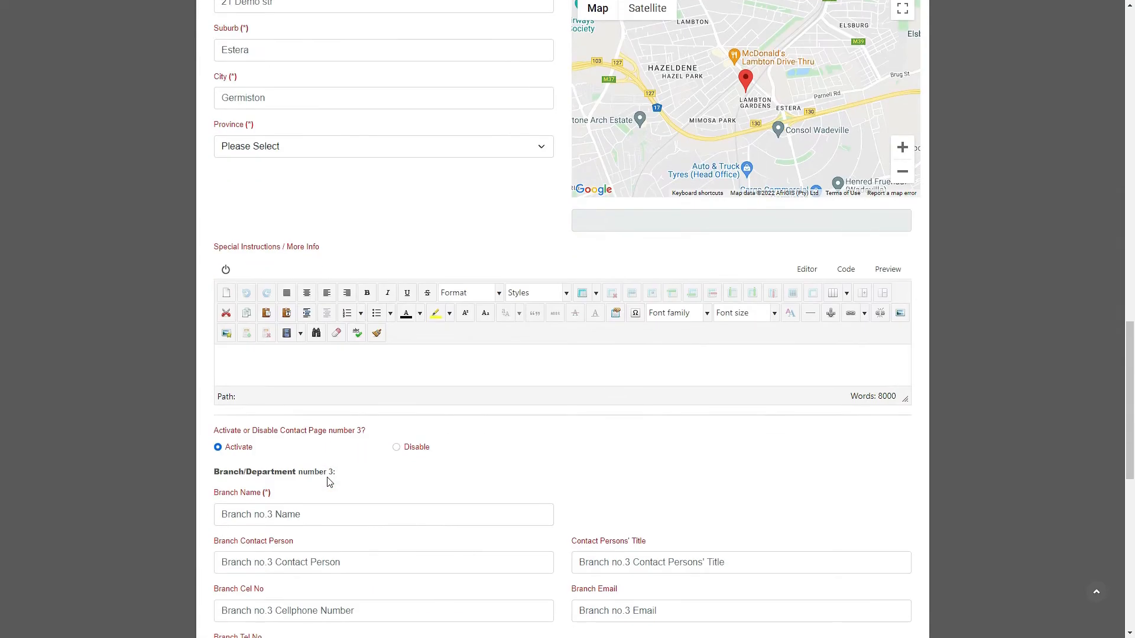
{"action": "scroll", "coordinate": [329, 483], "scroll_direction": "down", "scroll_amount": 2}
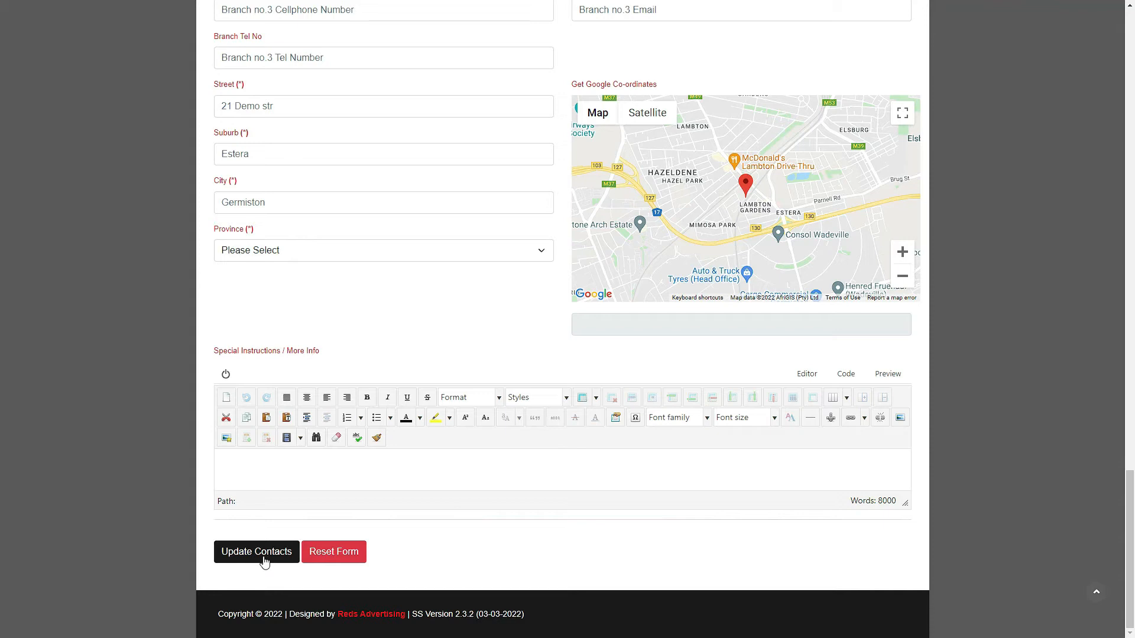
- Open the Social Media Management Page and check the guidance for its Facebook and LinkedIn fields
{"action": "scroll", "coordinate": [445, 343], "scroll_direction": "up", "scroll_amount": 2}
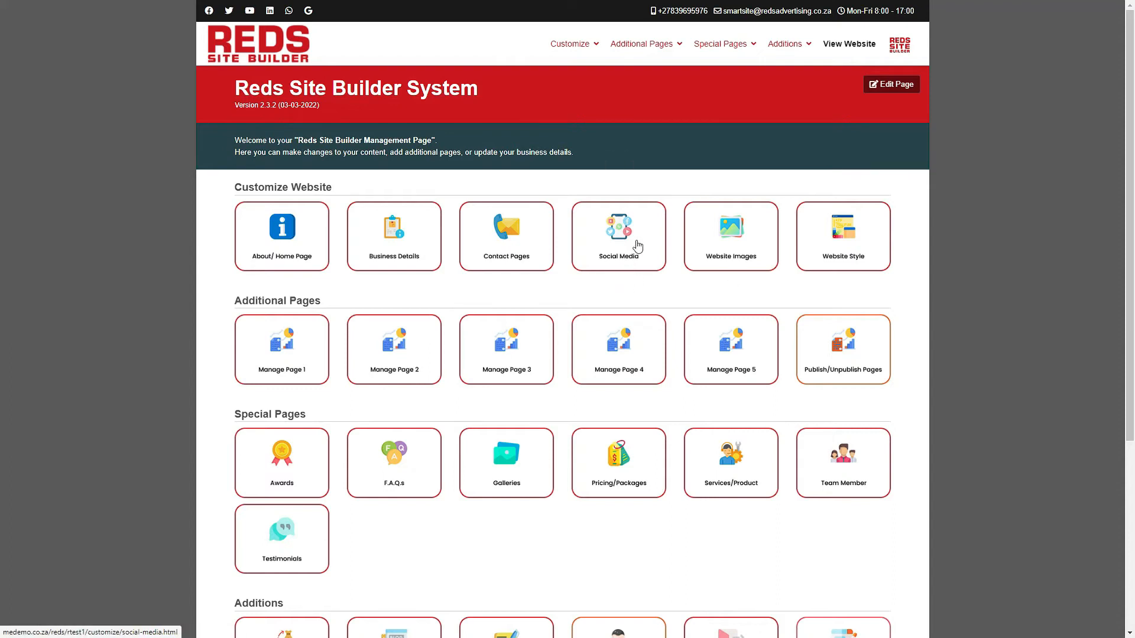
{"action": "mouse_move", "coordinate": [588, 47]}
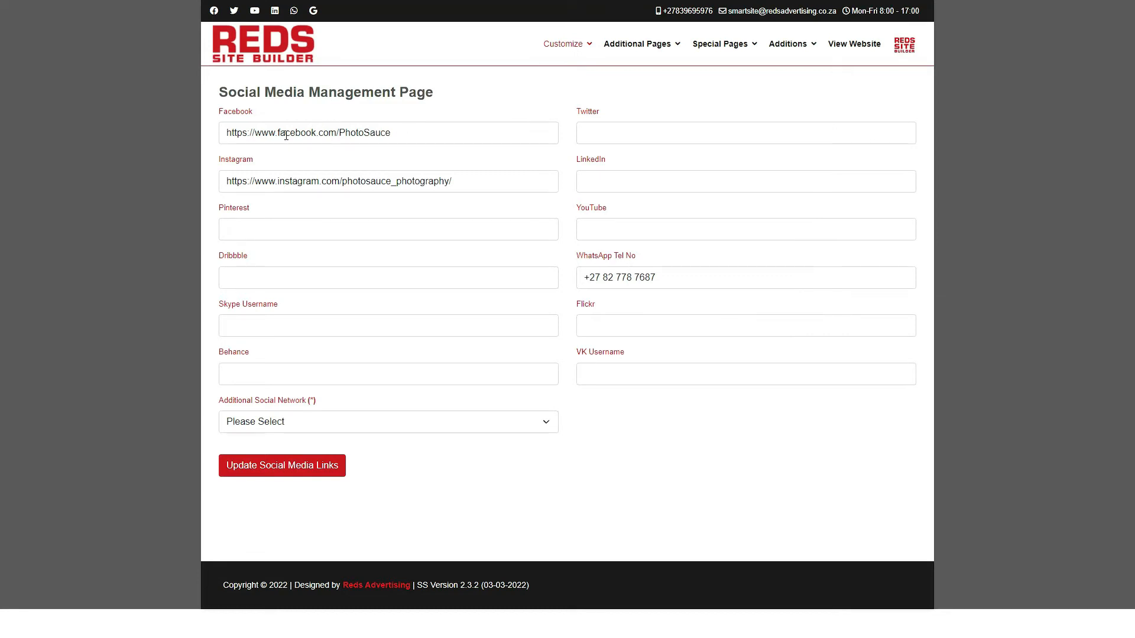
{"action": "mouse_move", "coordinate": [254, 119]}
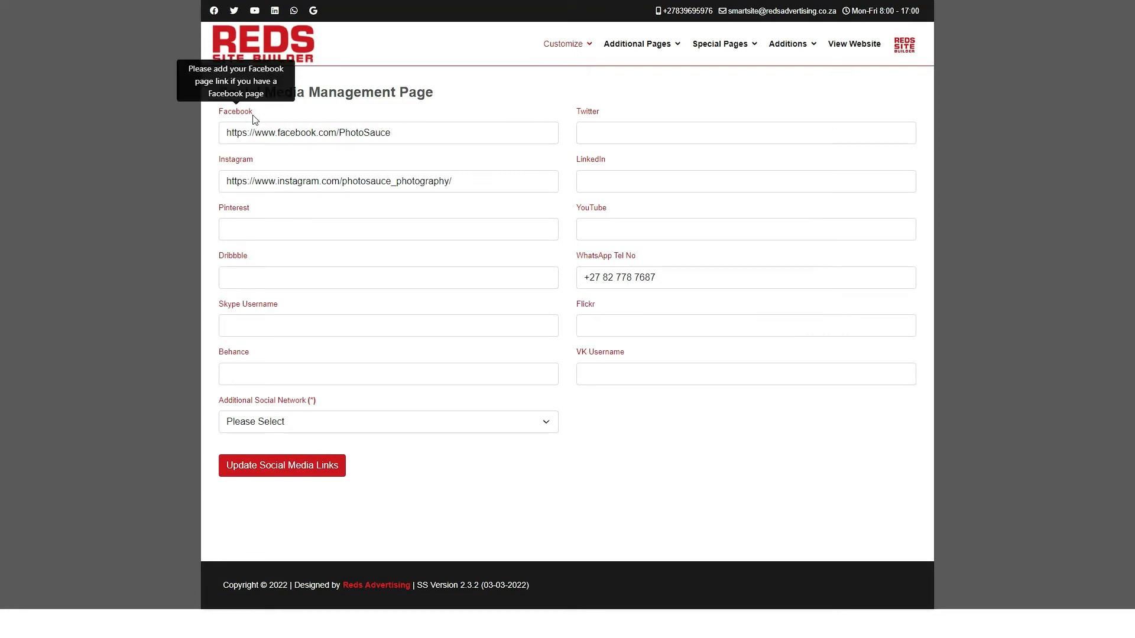
{"action": "mouse_move", "coordinate": [584, 166]}
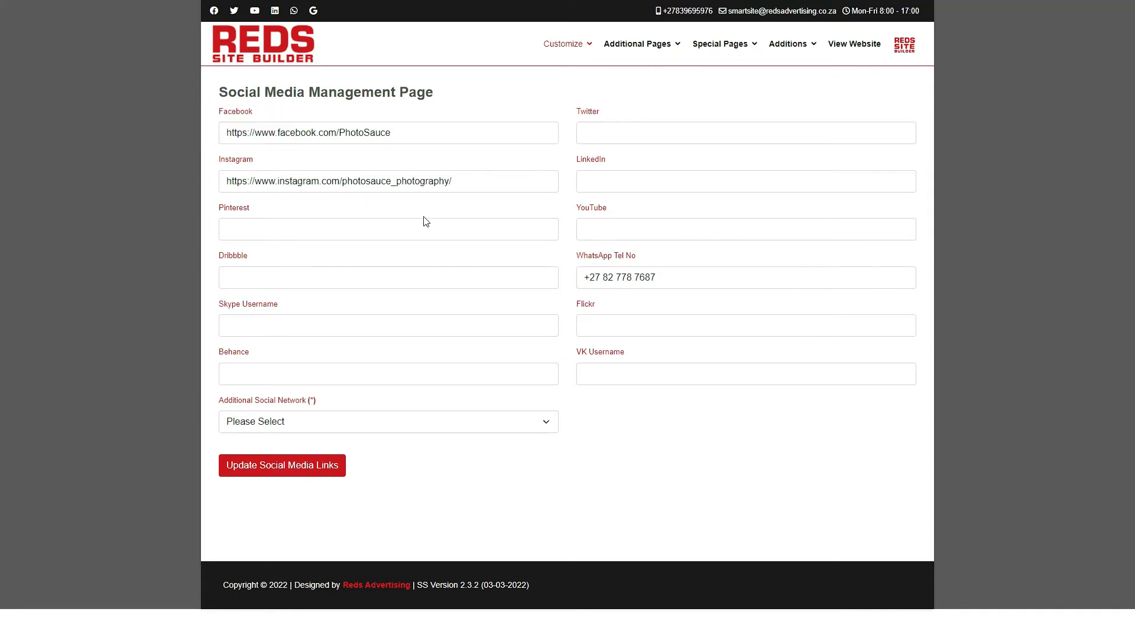
- Try clearing the Instagram link, and restore the PhotoSauce Photography address in that field
{"action": "triple_click", "coordinate": [470, 181]}
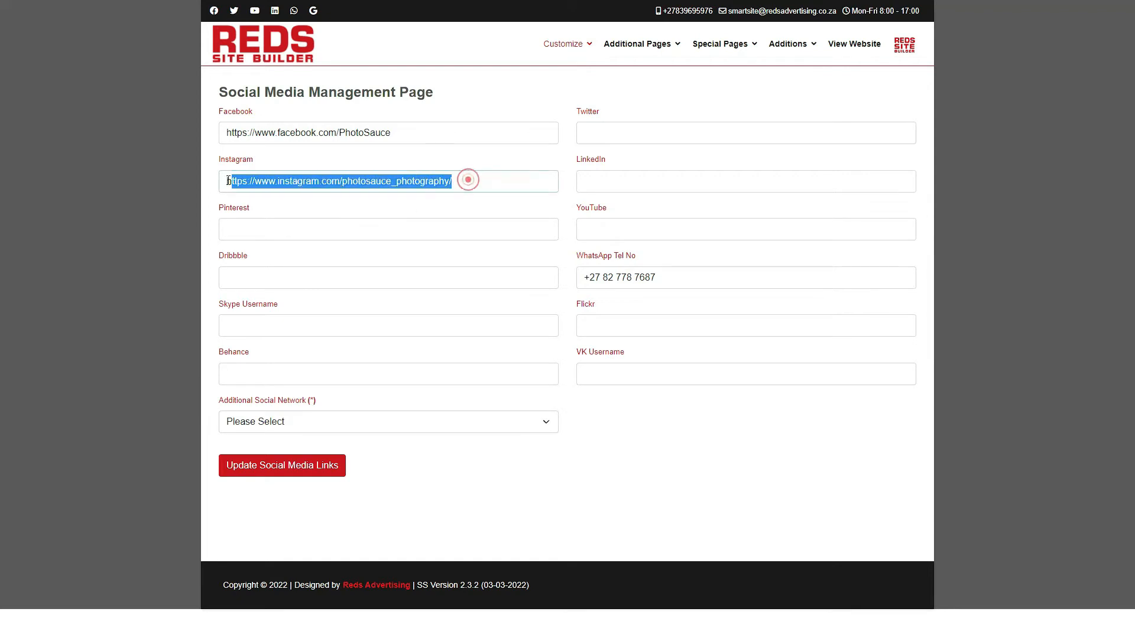
{"action": "key", "text": "BackSpace"}
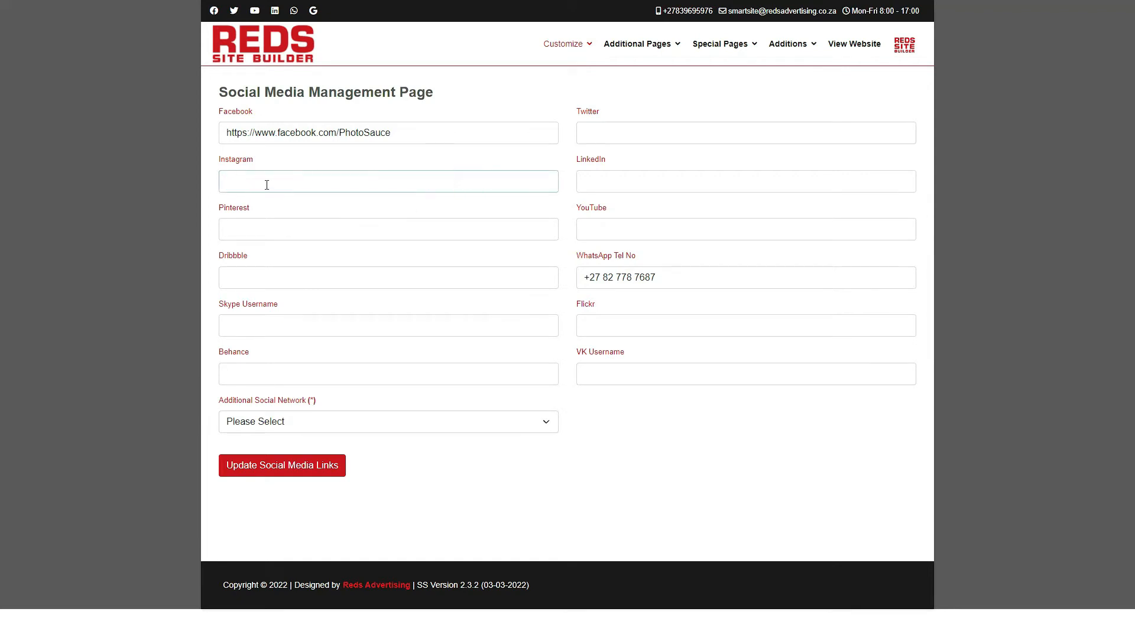
{"action": "left_click", "coordinate": [637, 182]}
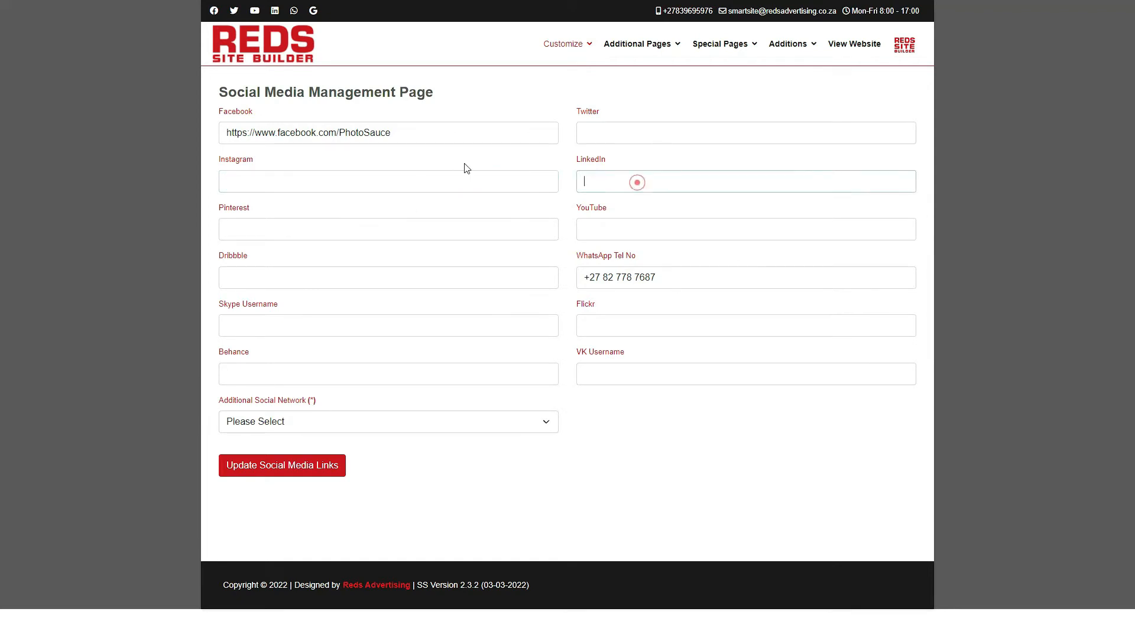
{"action": "left_click", "coordinate": [401, 184]}
{"action": "left_click", "coordinate": [265, 226]}
{"action": "left_click", "coordinate": [515, 207]}
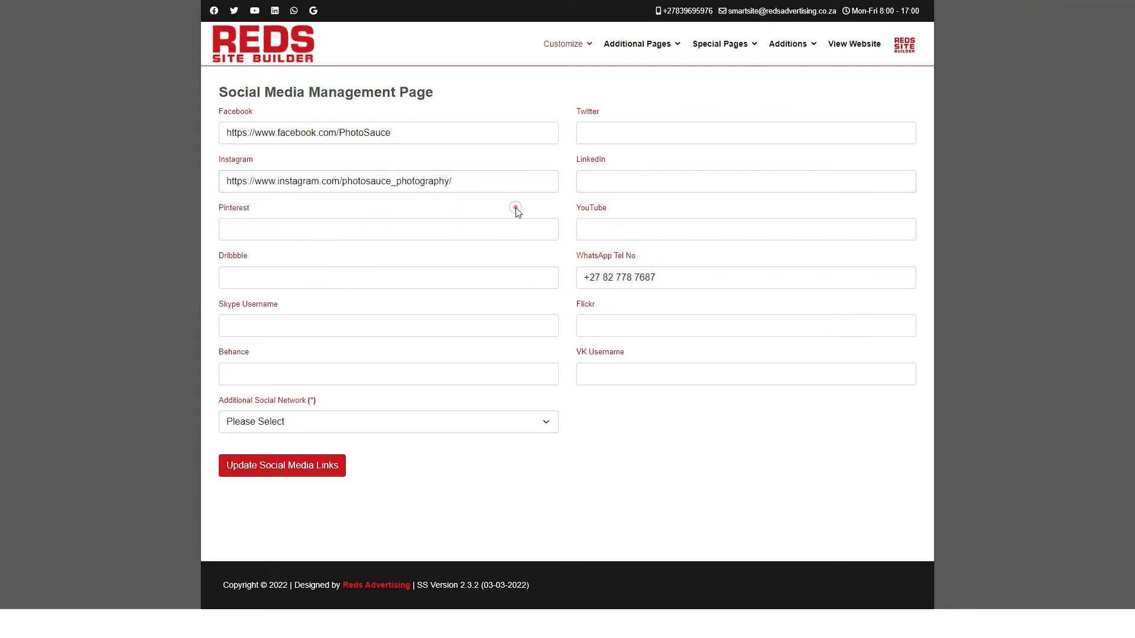
- Set the additional social network to Google My Business and check its custom Google Maps link
{"action": "left_click", "coordinate": [314, 423]}
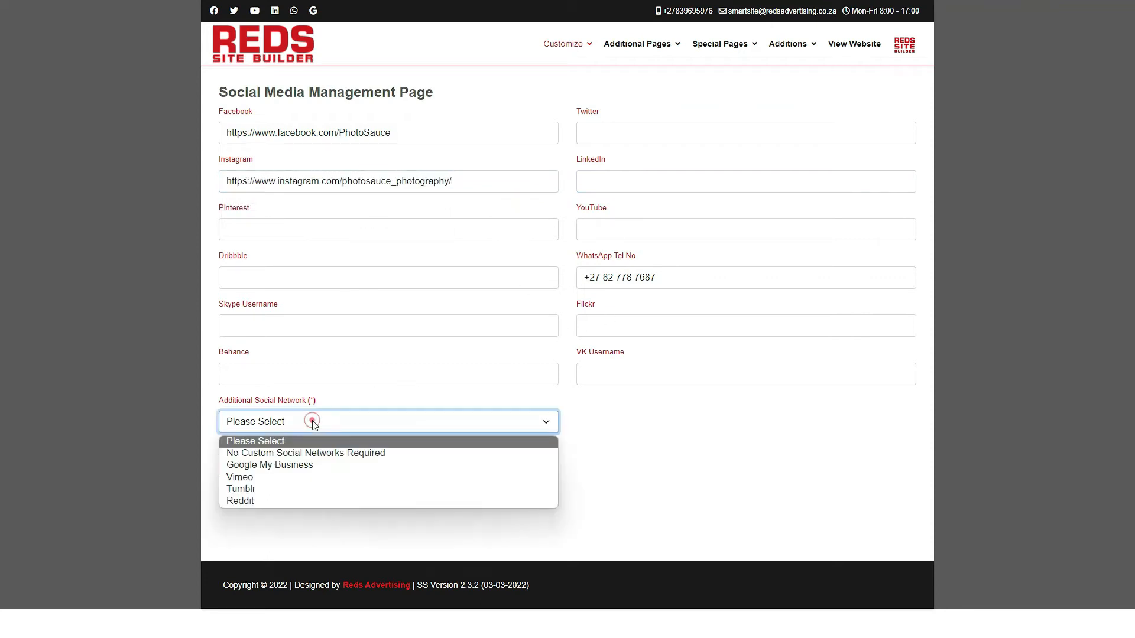
{"action": "left_click", "coordinate": [272, 465]}
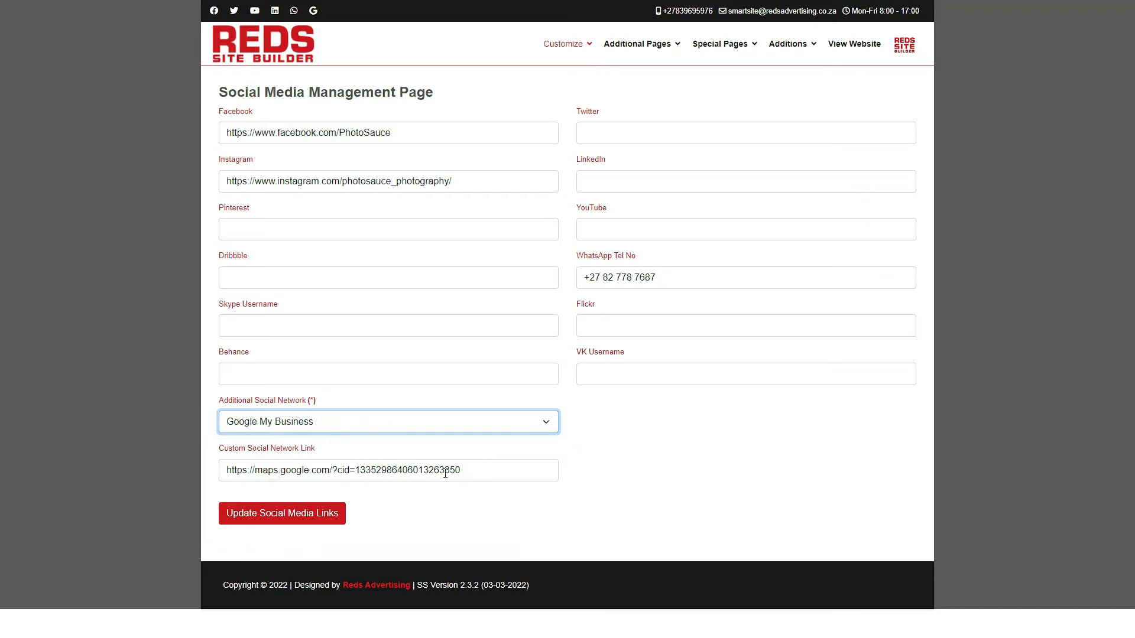
{"action": "left_click", "coordinate": [487, 470]}
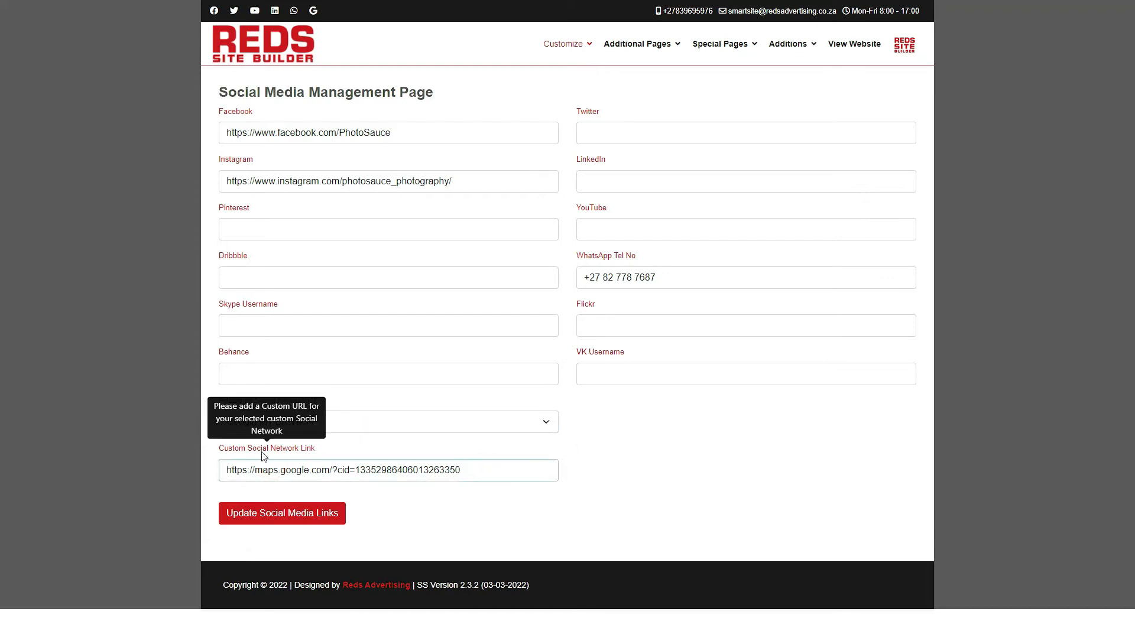
{"action": "left_click_drag", "start_coordinate": [255, 470], "coordinate": [329, 470]}
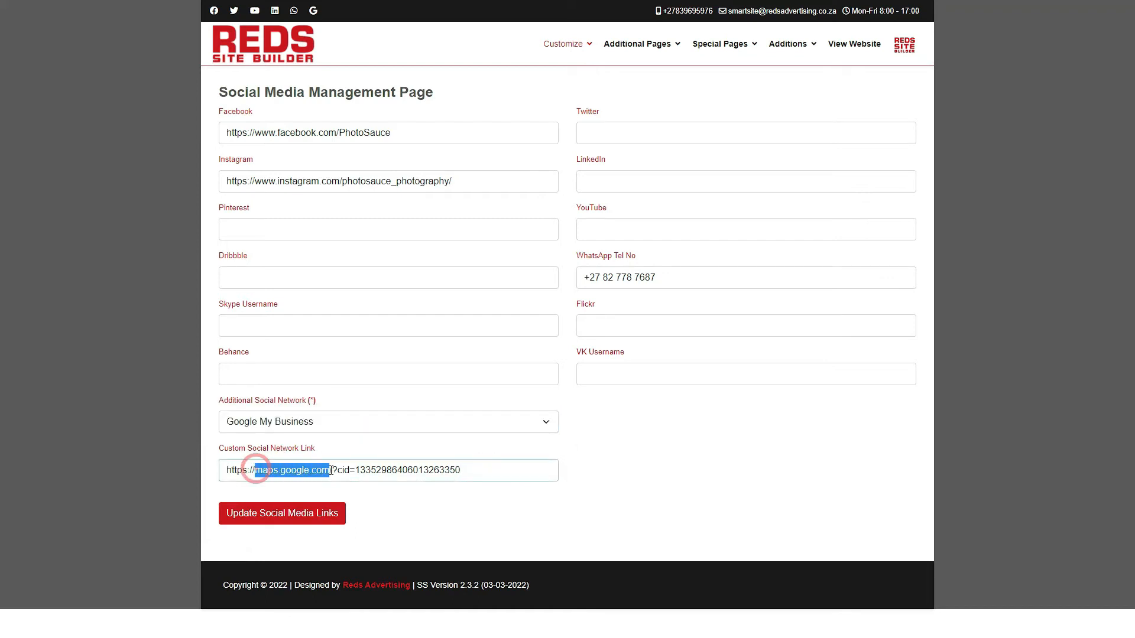
- Try Vimeo as the additional social network, copying and clearing the custom social network link
{"action": "left_click", "coordinate": [317, 433]}
{"action": "left_click", "coordinate": [285, 476]}
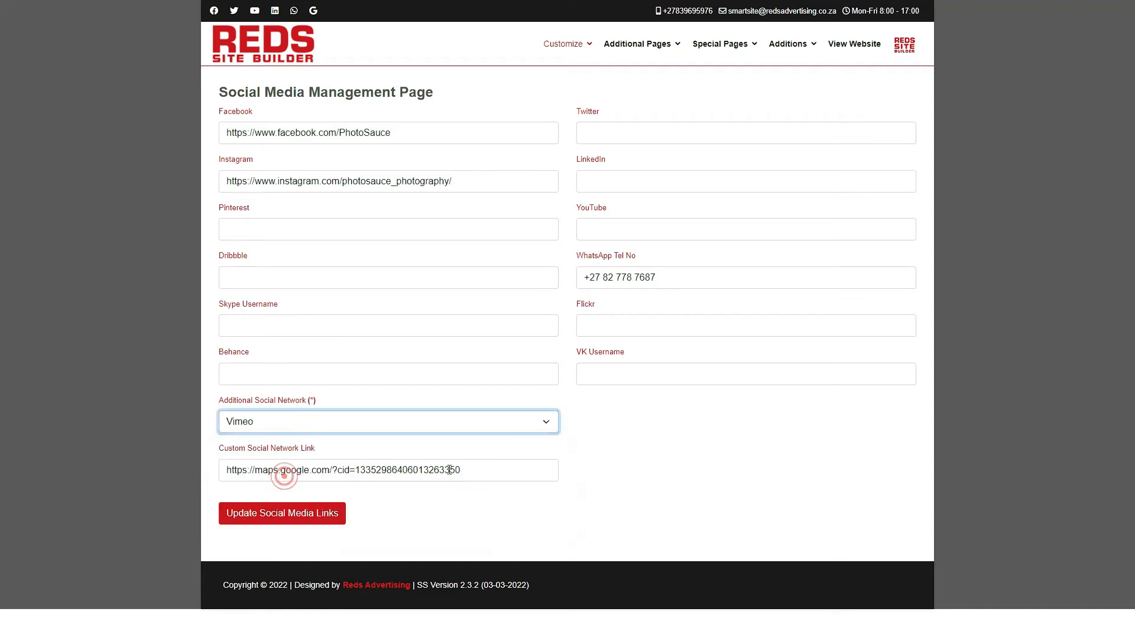
{"action": "left_click_drag", "start_coordinate": [449, 470], "coordinate": [209, 473]}
{"action": "key", "text": "ctrl+c"}
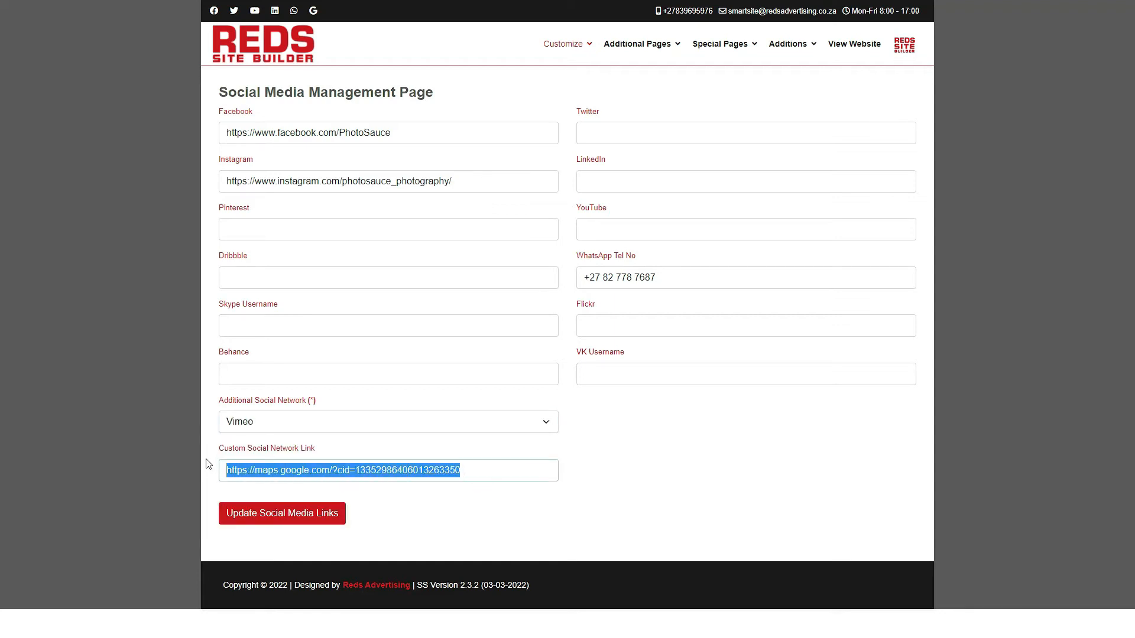
{"action": "key", "text": "BackSpace"}
{"action": "left_click", "coordinate": [640, 442]}
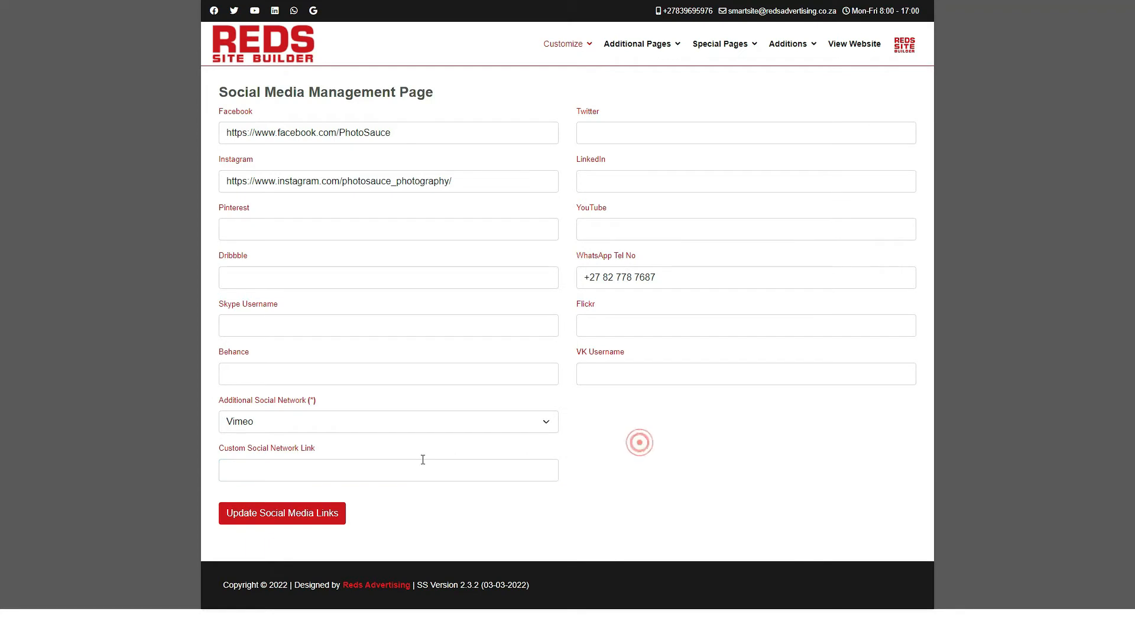
- Switch the additional social network back to Google My Business and paste the copied Google Maps link as its custom link
{"action": "left_click", "coordinate": [412, 427]}
{"action": "left_click", "coordinate": [279, 475]}
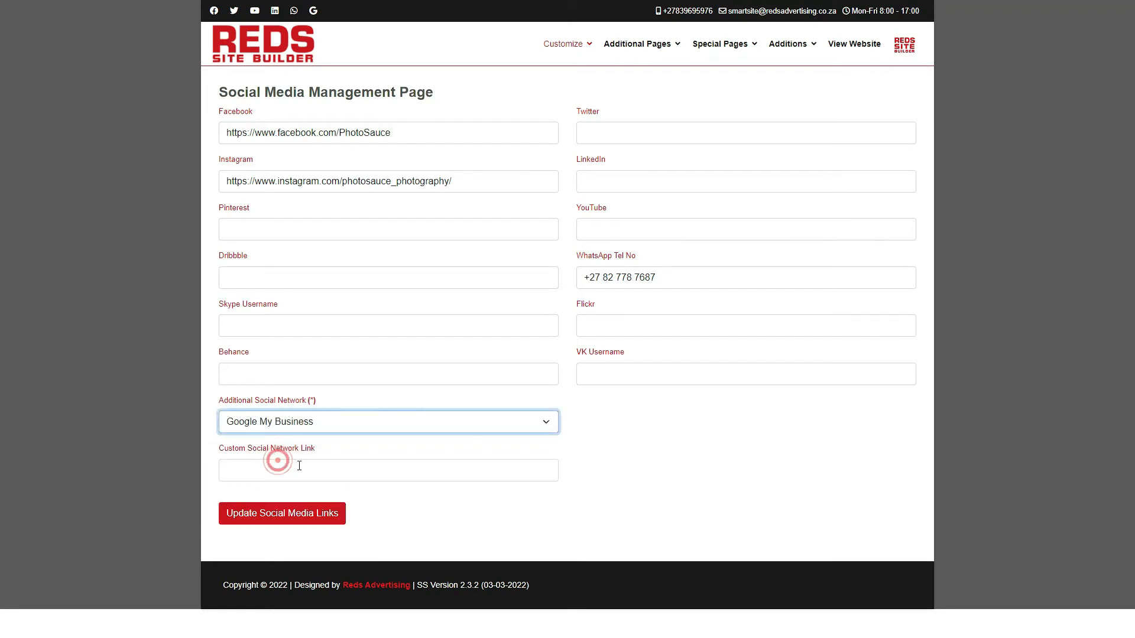
{"action": "left_click", "coordinate": [298, 466]}
{"action": "key", "text": "ctrl+v"}
{"action": "left_click", "coordinate": [722, 448]}
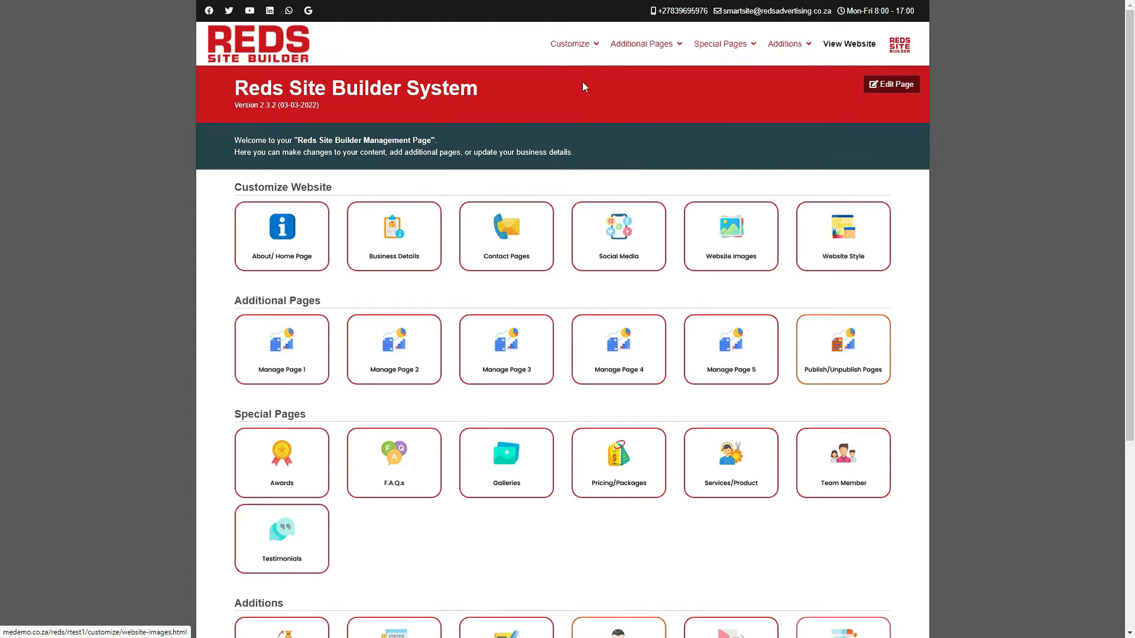
- Open the Website Images Management Page and check the landscape image upload requirements
{"action": "left_click", "coordinate": [570, 43]}
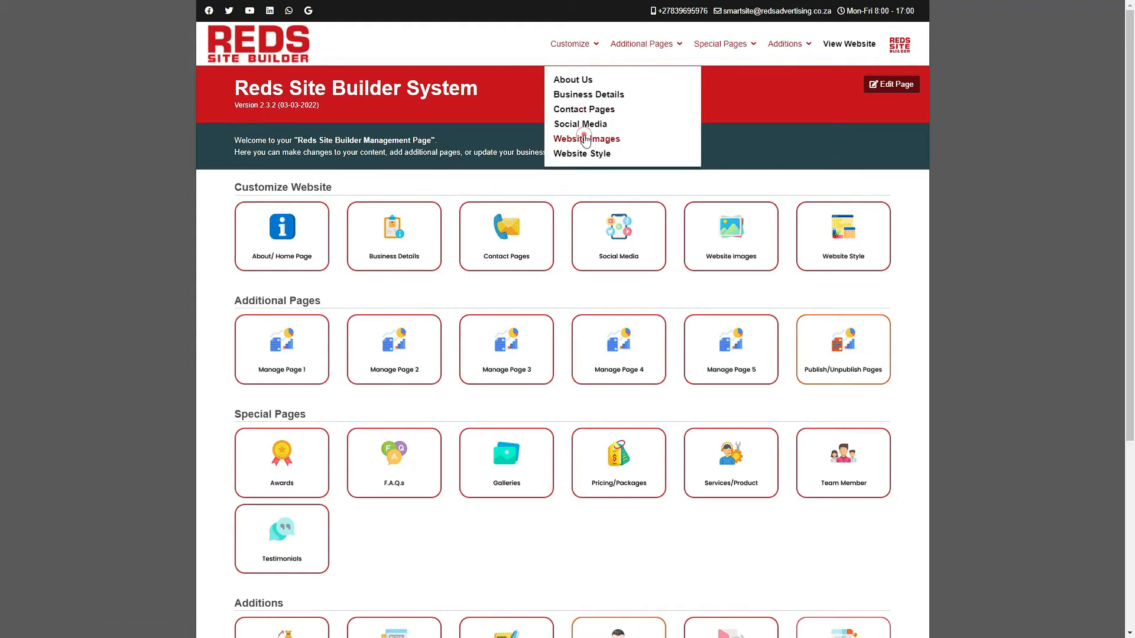
{"action": "left_click", "coordinate": [715, 236]}
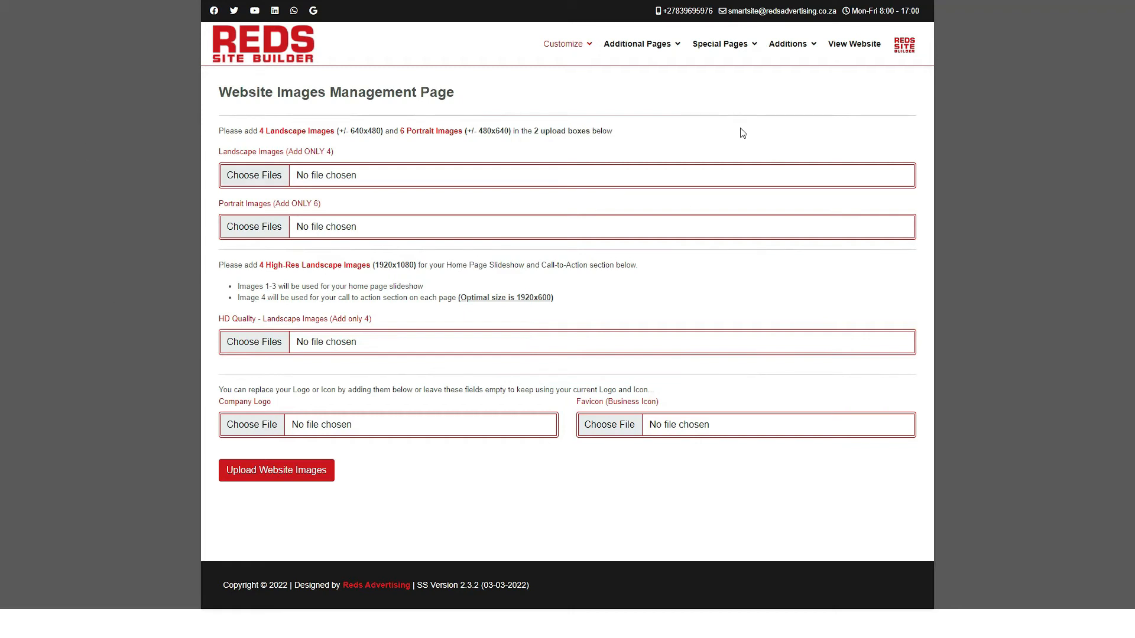
{"action": "mouse_move", "coordinate": [730, 54]}
{"action": "mouse_move", "coordinate": [270, 158]}
- Add the four BarmiBattiWeb images (0008, 0018, 0047 and 0067) from the Photography folder's Landsacape subfolder as the Landscape Images
{"action": "left_click", "coordinate": [270, 177]}
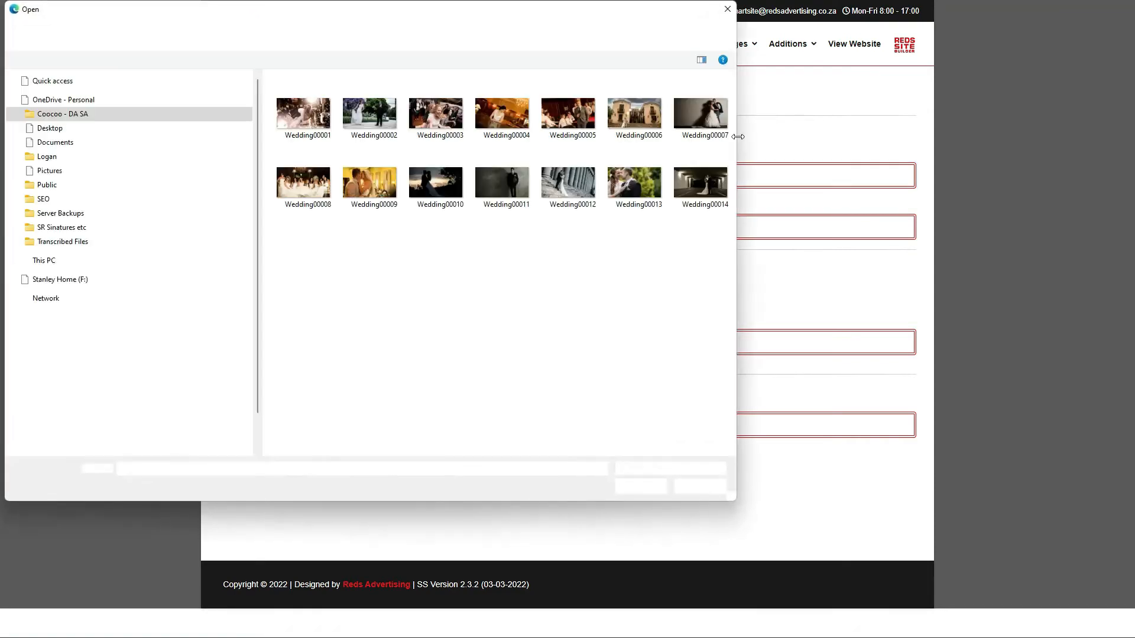
{"action": "left_click", "coordinate": [461, 35]}
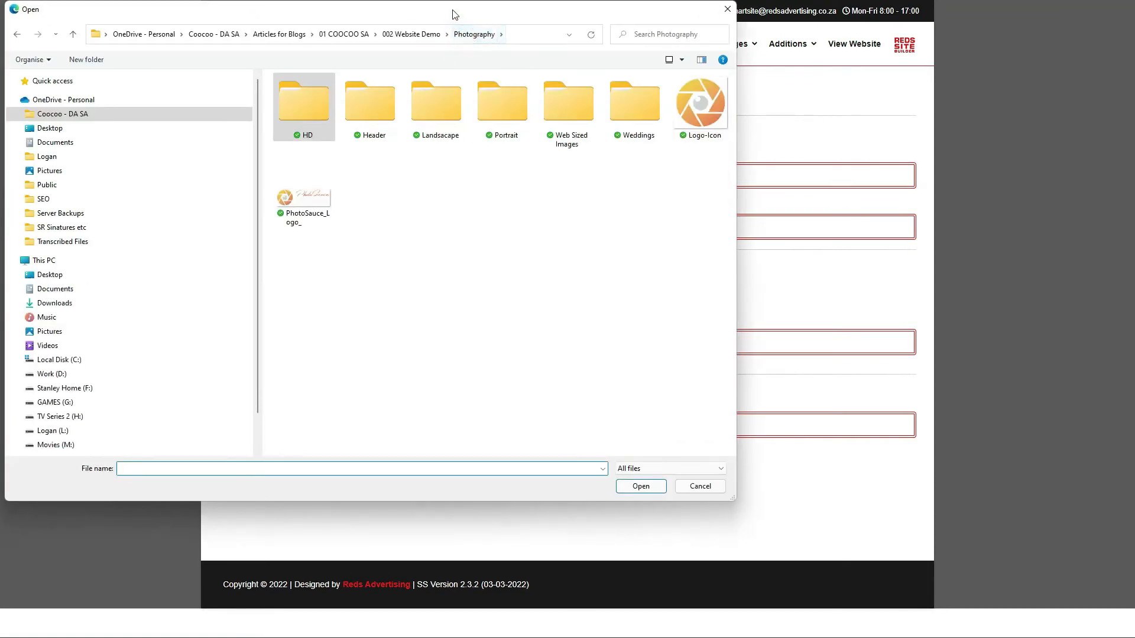
{"action": "left_click_drag", "start_coordinate": [453, 12], "coordinate": [790, 61]}
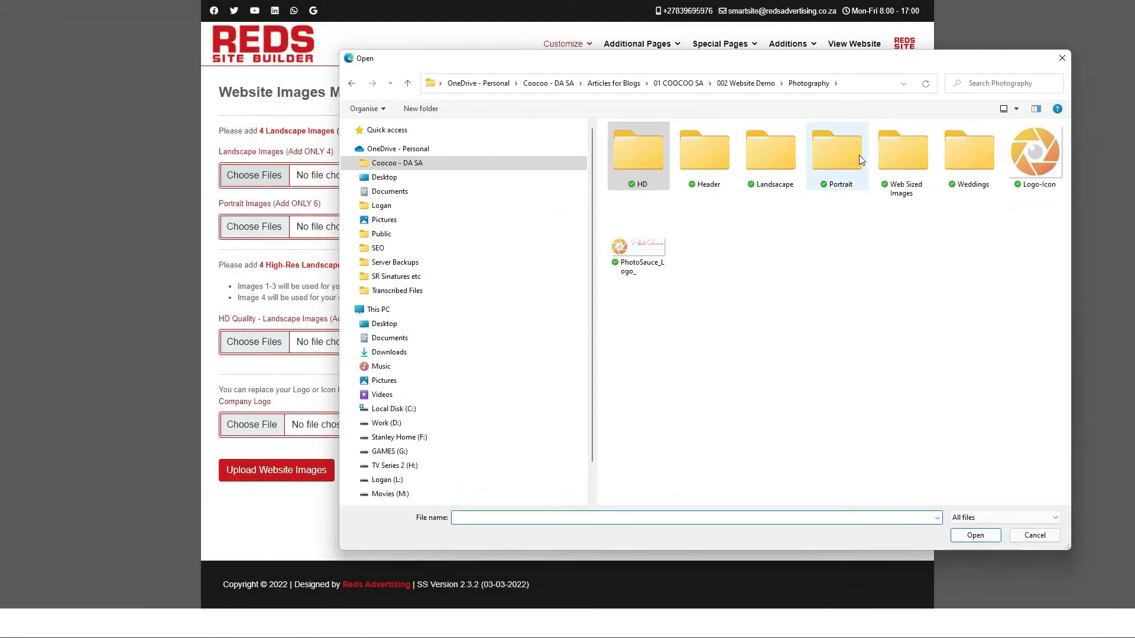
{"action": "double_click", "coordinate": [785, 165]}
{"action": "left_click_drag", "start_coordinate": [708, 222], "coordinate": [620, 204]}
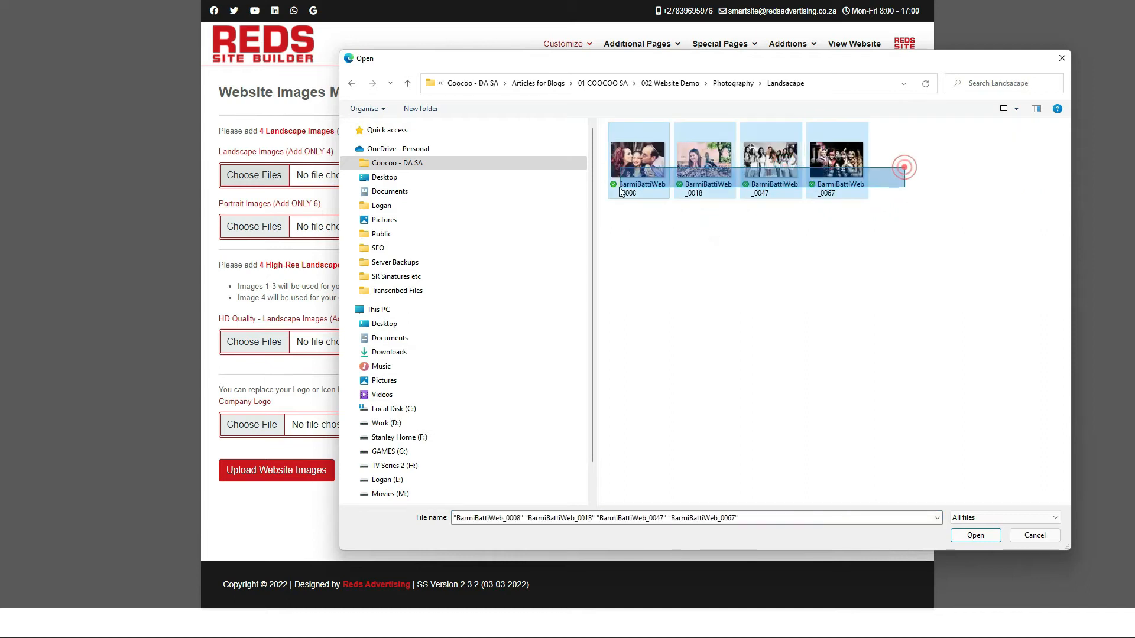
{"action": "left_click", "coordinate": [958, 537]}
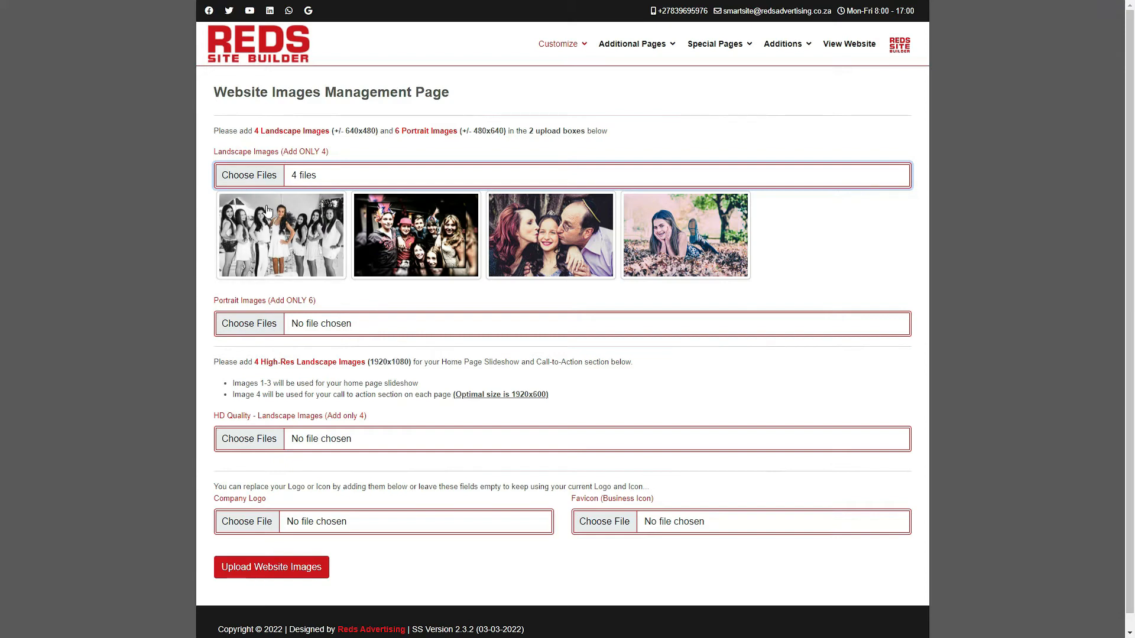
- Select the same four BarmiBattiWeb files again for the Landscape Images upload
{"action": "left_click", "coordinate": [269, 183]}
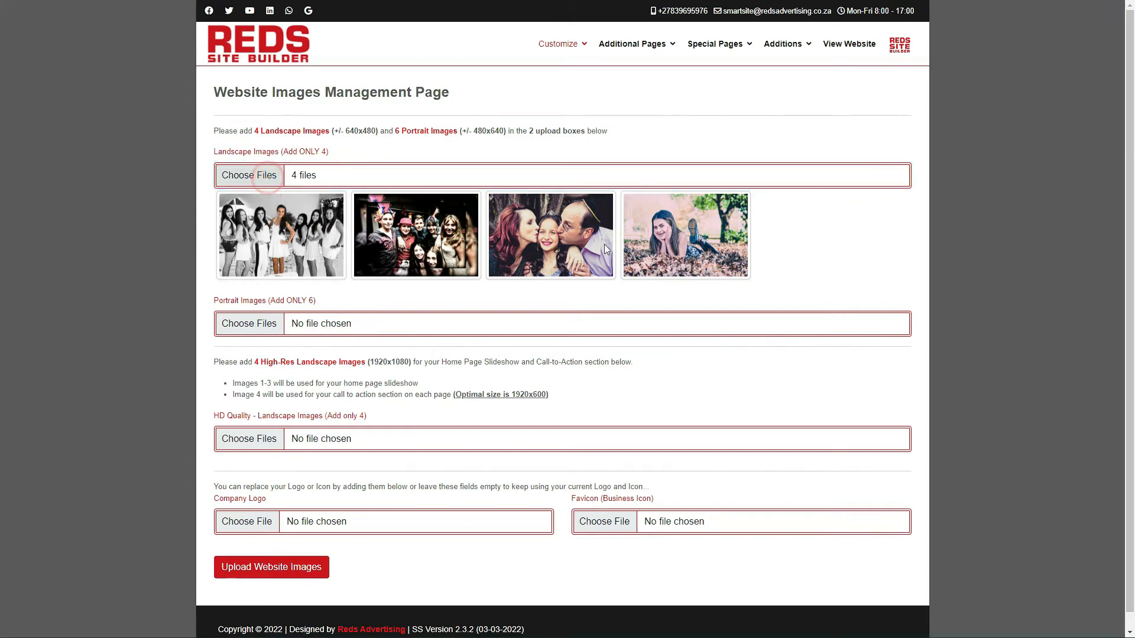
{"action": "left_click_drag", "start_coordinate": [645, 221], "coordinate": [864, 125]}
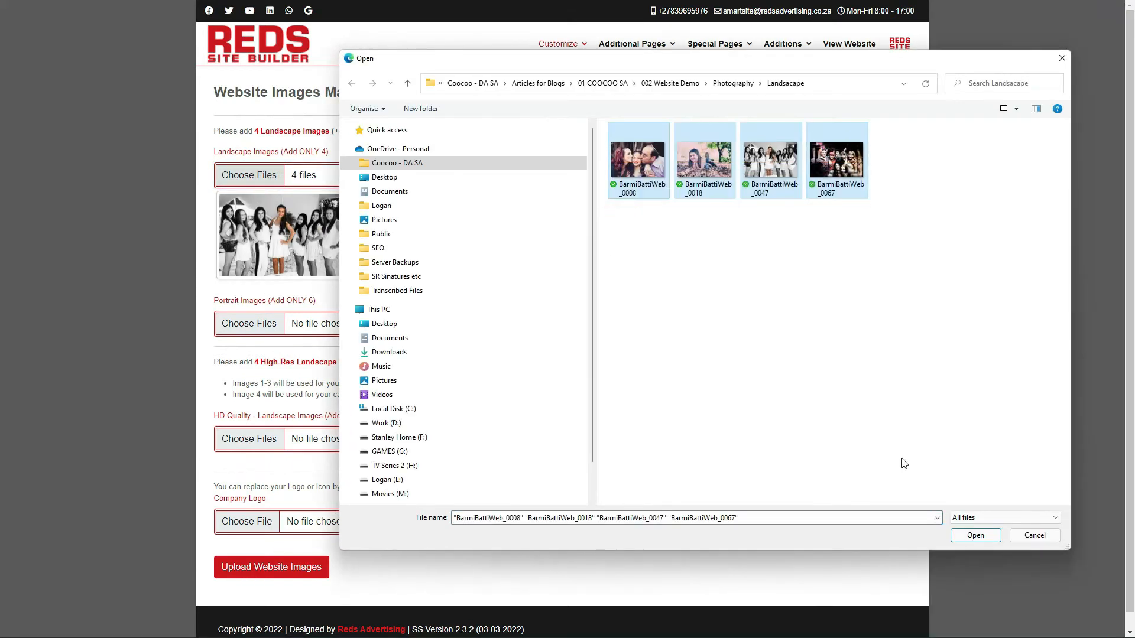
{"action": "left_click", "coordinate": [965, 536]}
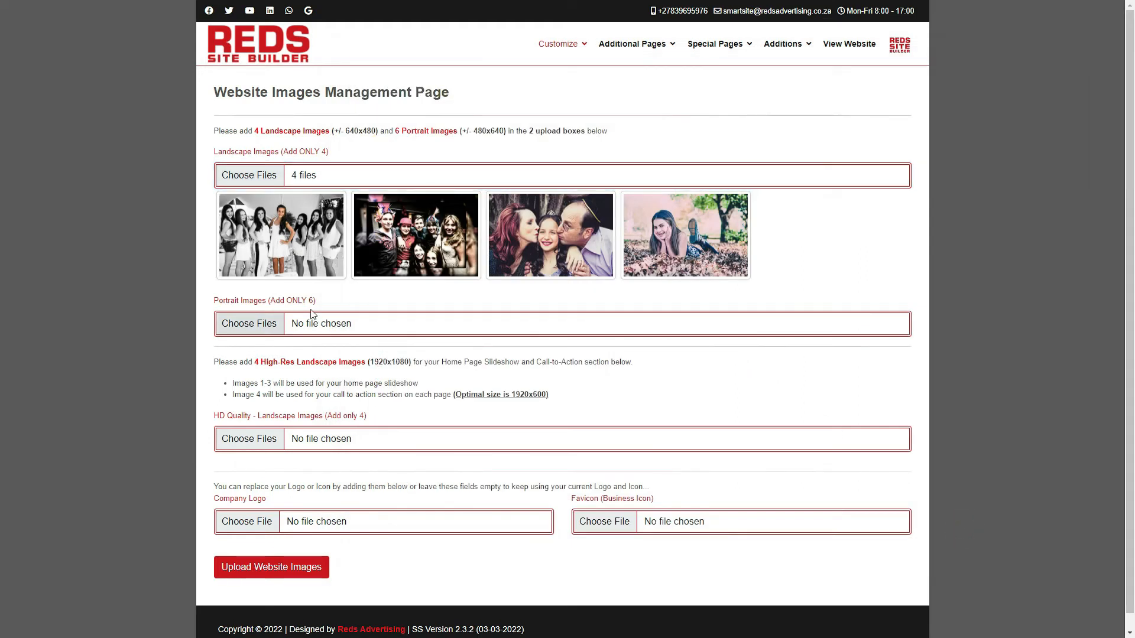
- Add all six BarmiBattiWeb images from the Photography folder's Portrait subfolder as the Portrait Images
{"action": "left_click", "coordinate": [249, 324]}
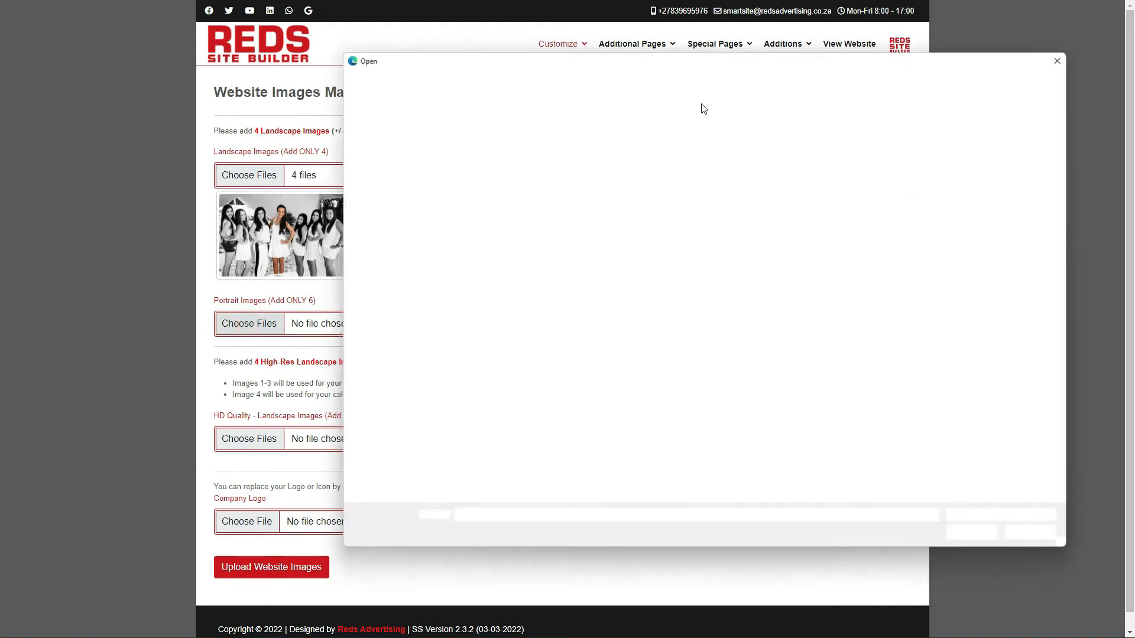
{"action": "left_click", "coordinate": [731, 83]}
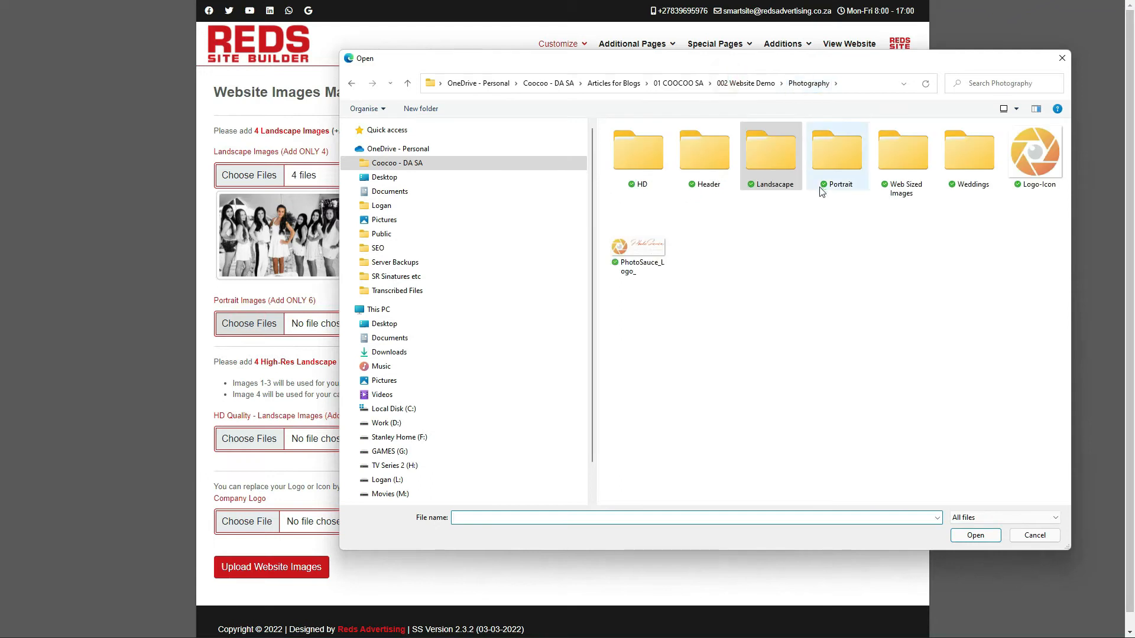
{"action": "double_click", "coordinate": [857, 177]}
{"action": "mouse_move", "coordinate": [633, 211]}
{"action": "left_mouse_down"}
{"action": "mouse_move", "coordinate": [836, 218]}
{"action": "mouse_move", "coordinate": [638, 208]}
{"action": "left_mouse_up"}
{"action": "left_click", "coordinate": [975, 535]}
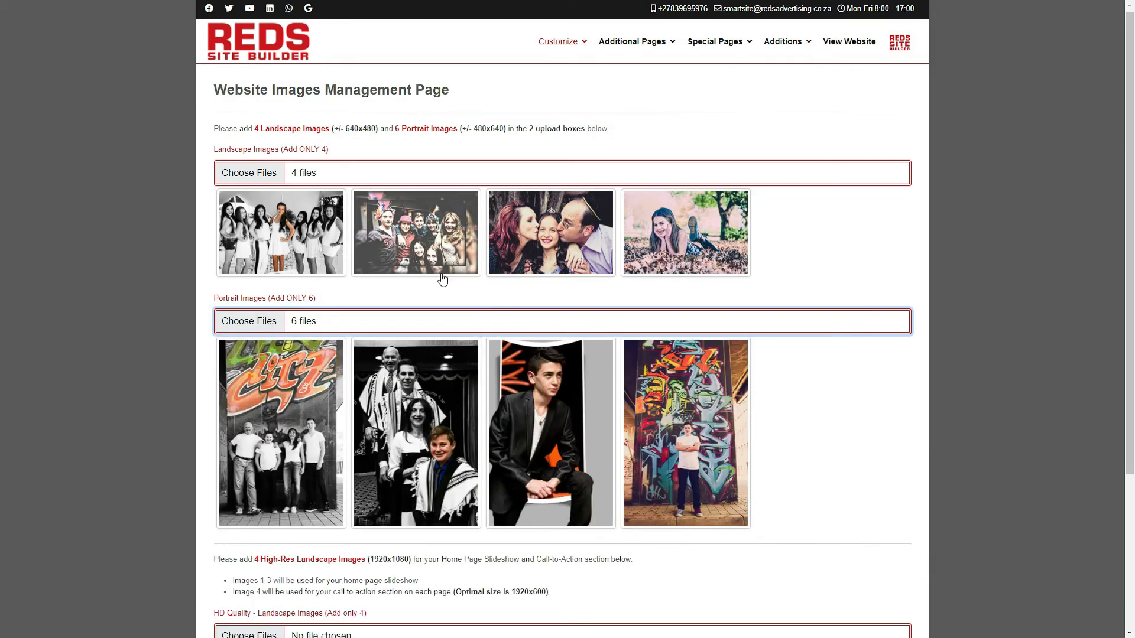
- Add Wedding00004, Wedding00010, Wedding00011 and Wedding00012 from the Photography folder's HD subfolder as the HD Quality landscape images
{"action": "scroll", "coordinate": [449, 263], "scroll_direction": "down", "scroll_amount": 5}
{"action": "scroll", "coordinate": [480, 267], "scroll_direction": "down", "scroll_amount": 2}
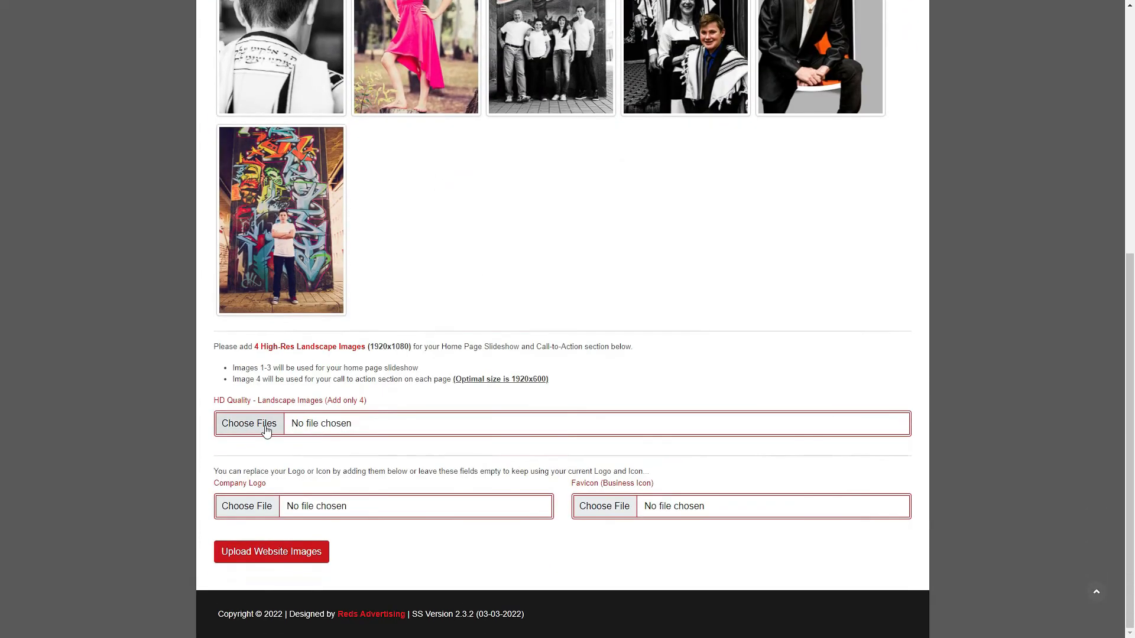
{"action": "left_click", "coordinate": [265, 425]}
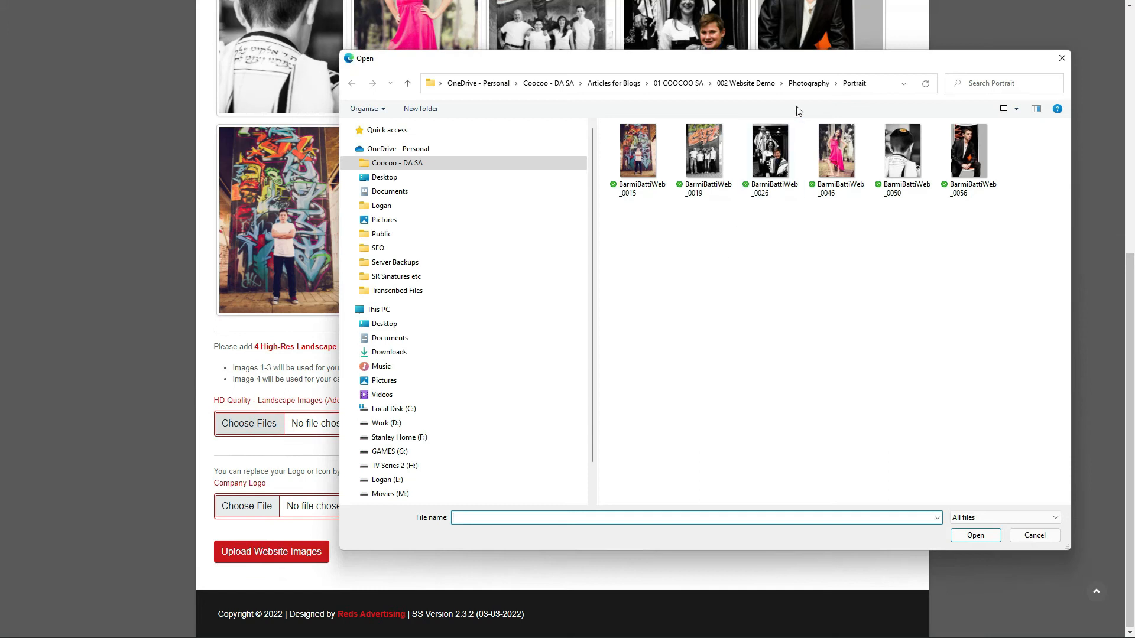
{"action": "left_click", "coordinate": [803, 84]}
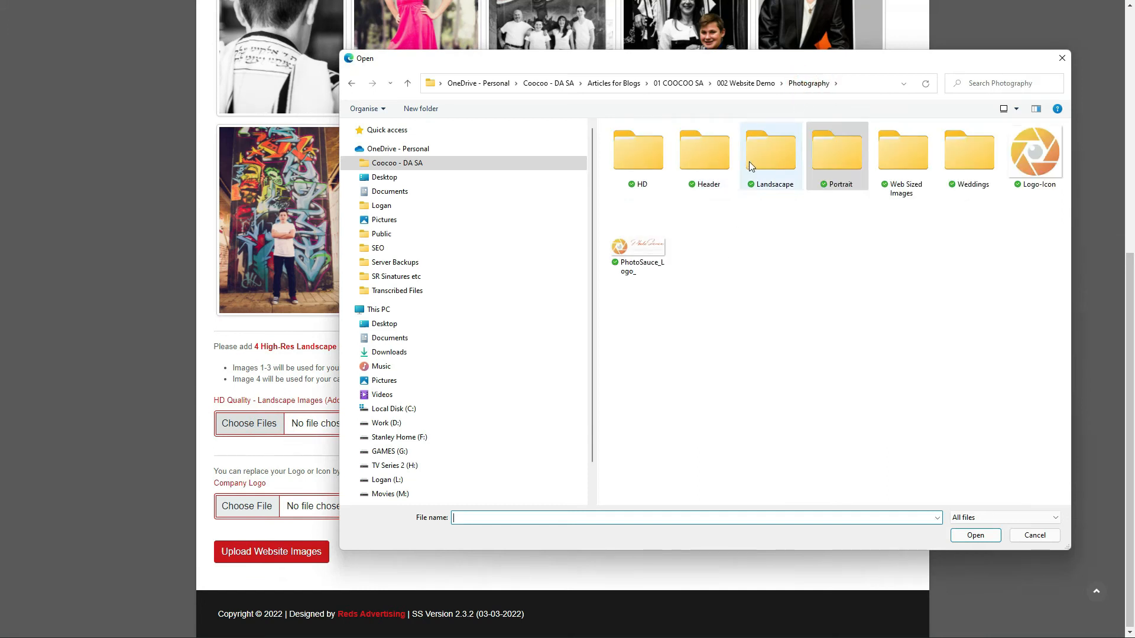
{"action": "double_click", "coordinate": [749, 161]}
{"action": "left_click", "coordinate": [732, 83]}
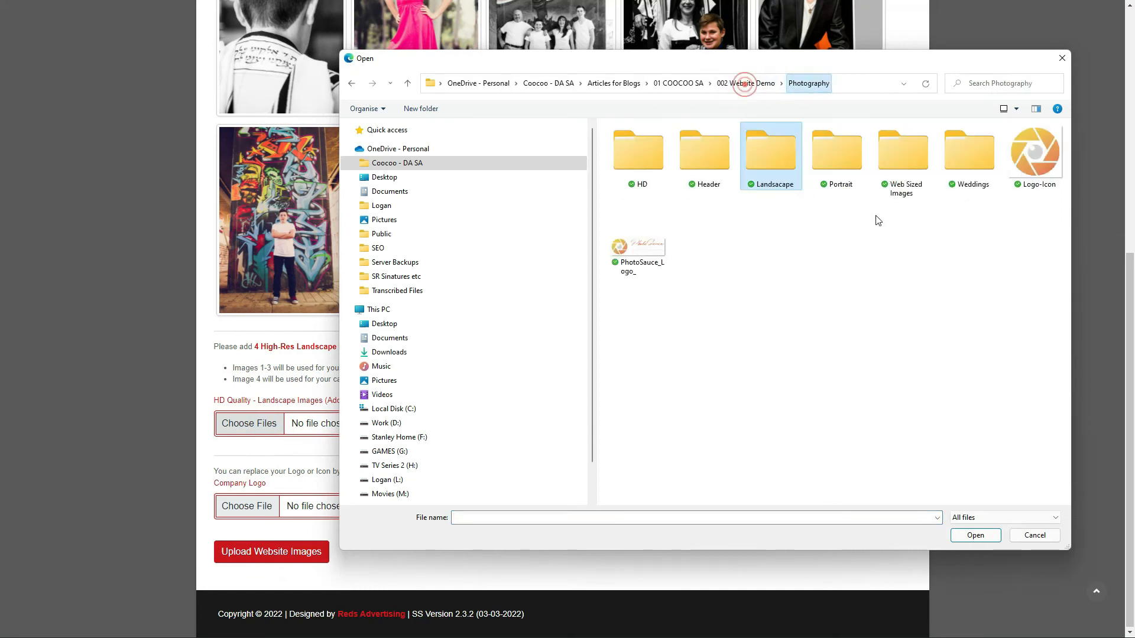
{"action": "double_click", "coordinate": [657, 158]}
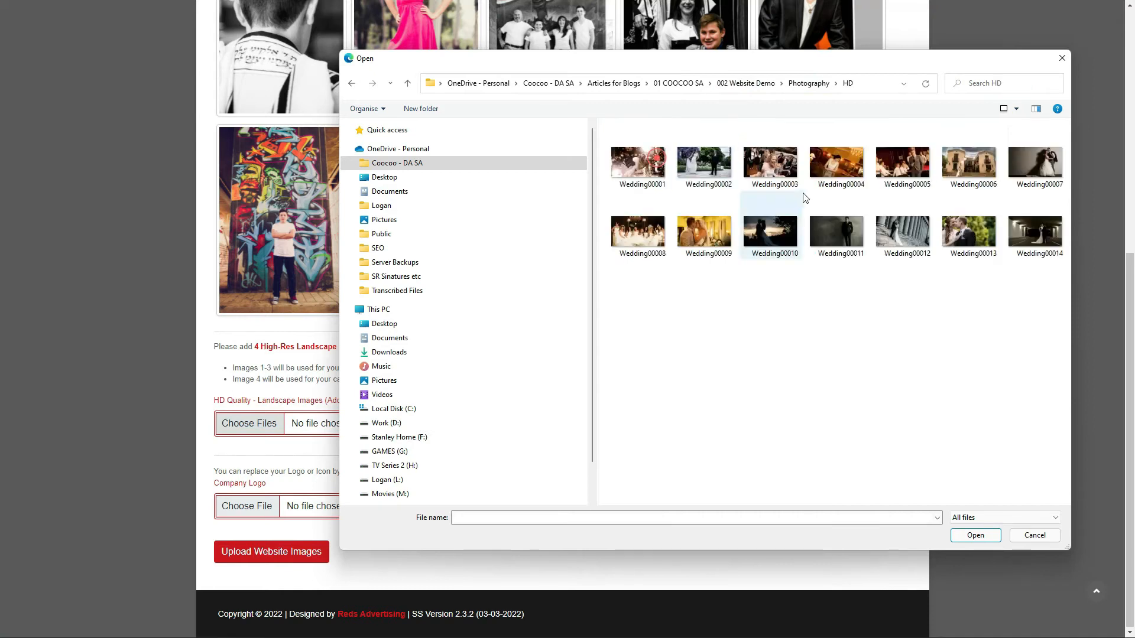
{"action": "left_click", "coordinate": [836, 163]}
{"action": "left_click", "coordinate": [778, 225], "text": "ctrl"}
{"action": "left_click", "coordinate": [832, 228], "text": "ctrl"}
{"action": "left_click", "coordinate": [901, 230], "text": "ctrl"}
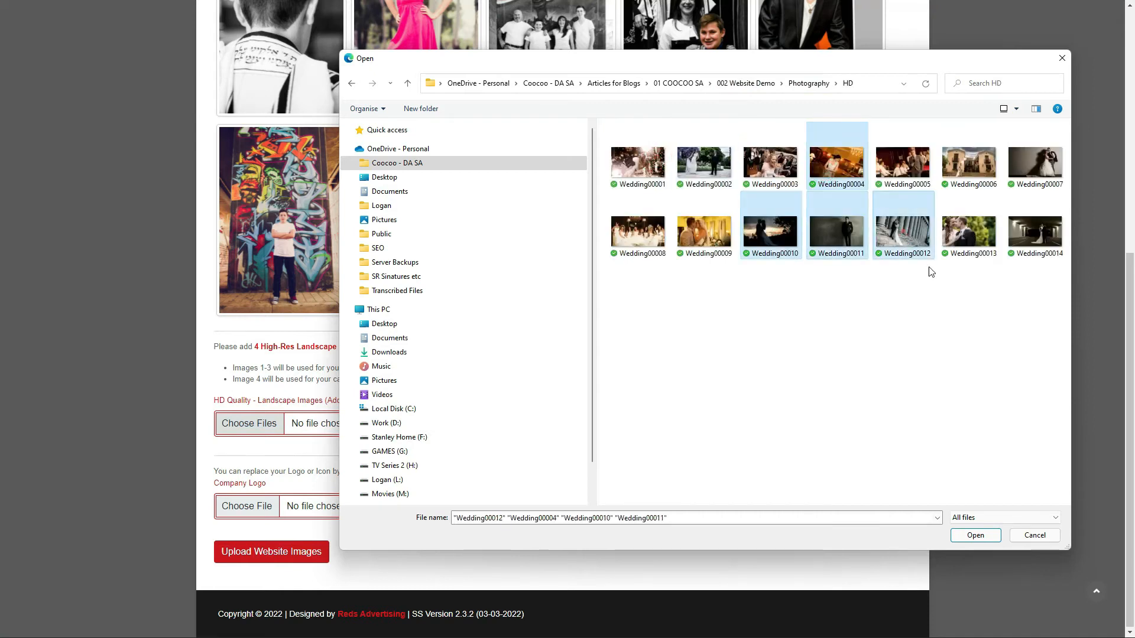
{"action": "left_click", "coordinate": [964, 537]}
- Choose PhotoSauce_Logo_.png as the company logo and Logo-Icon.png as the favicon from the Photography folder
{"action": "scroll", "coordinate": [365, 391], "scroll_direction": "down", "scroll_amount": 2}
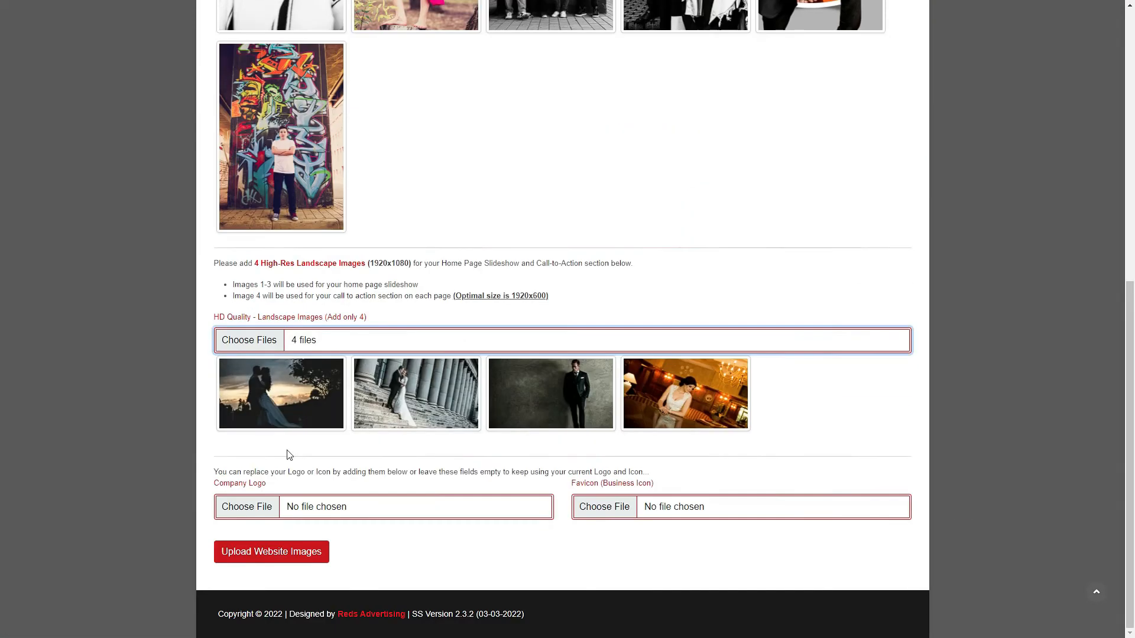
{"action": "left_click", "coordinate": [249, 510]}
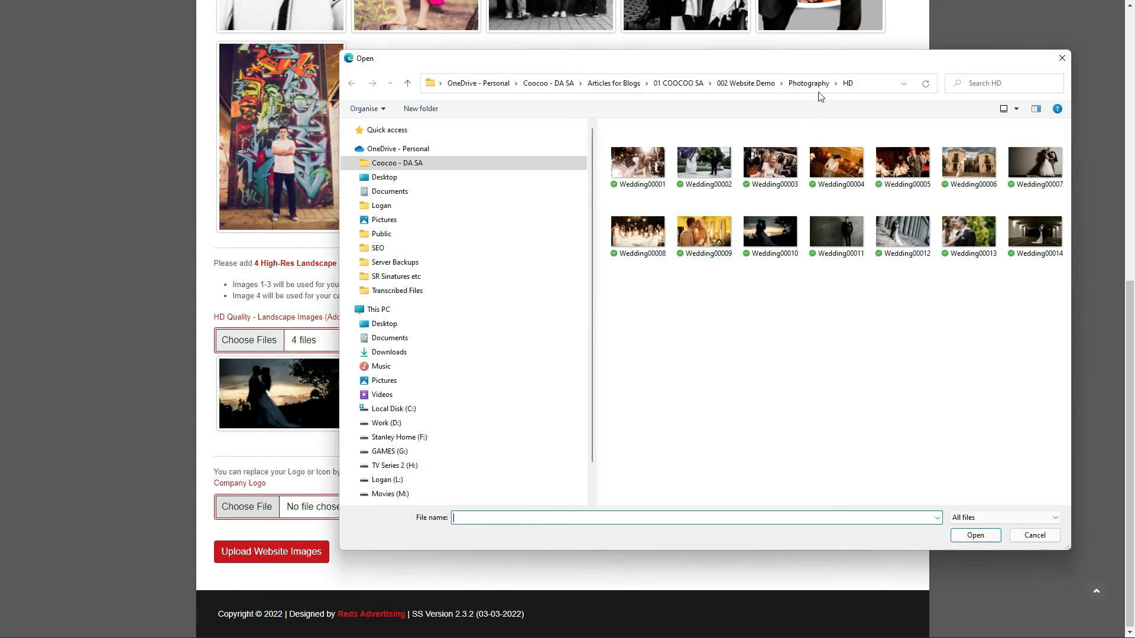
{"action": "left_click", "coordinate": [808, 82]}
{"action": "double_click", "coordinate": [635, 254]}
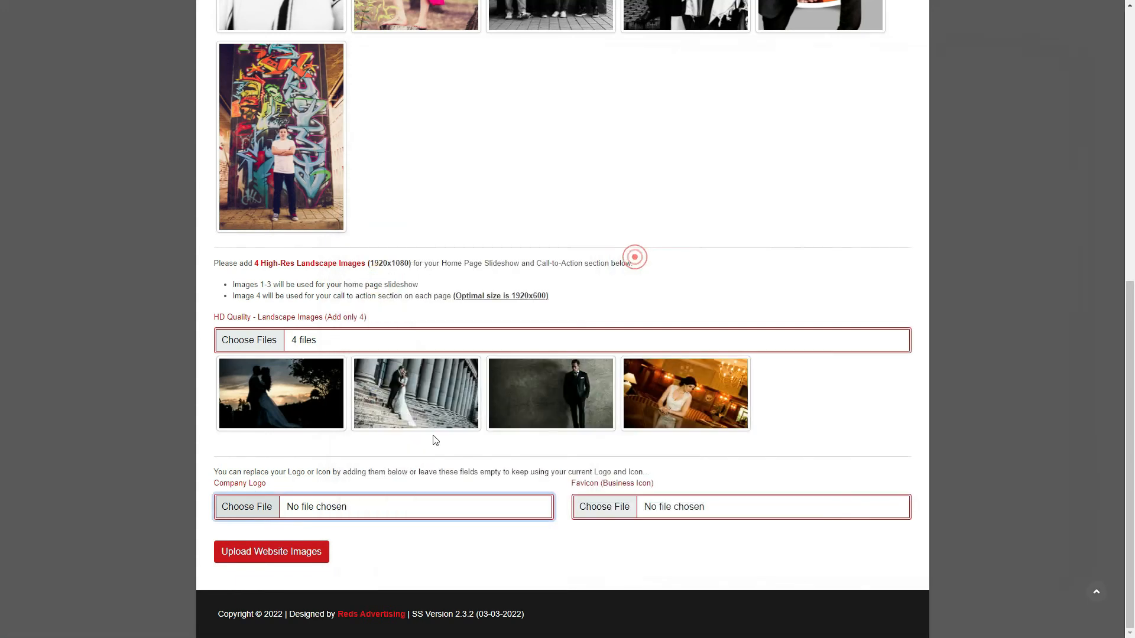
{"action": "scroll", "coordinate": [539, 445], "scroll_direction": "down", "scroll_amount": 1}
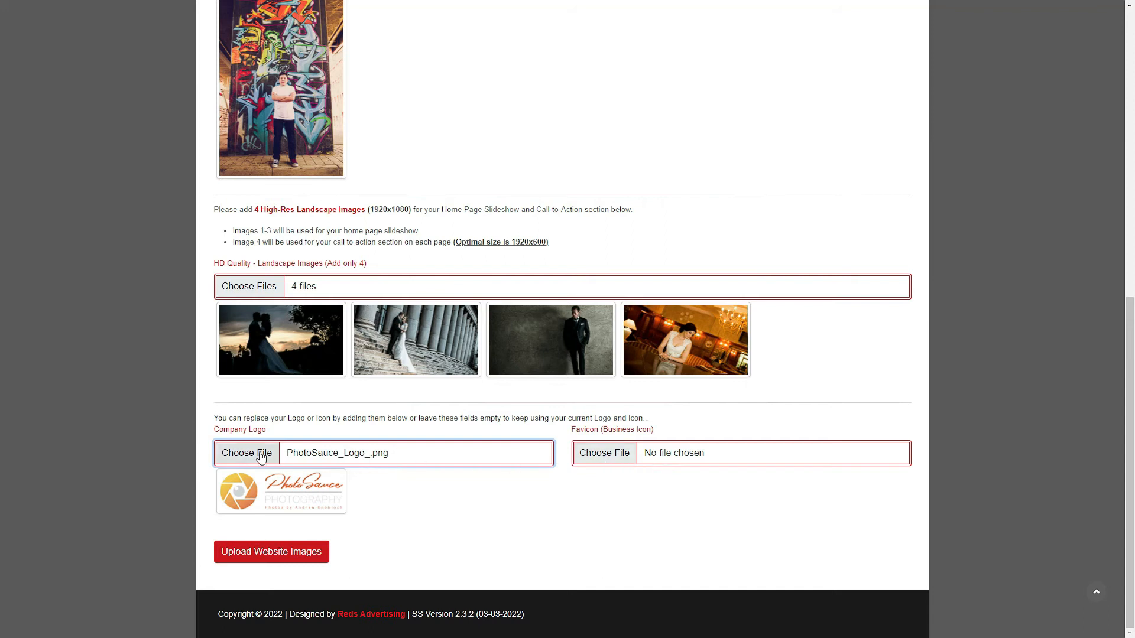
{"action": "left_click", "coordinate": [601, 453]}
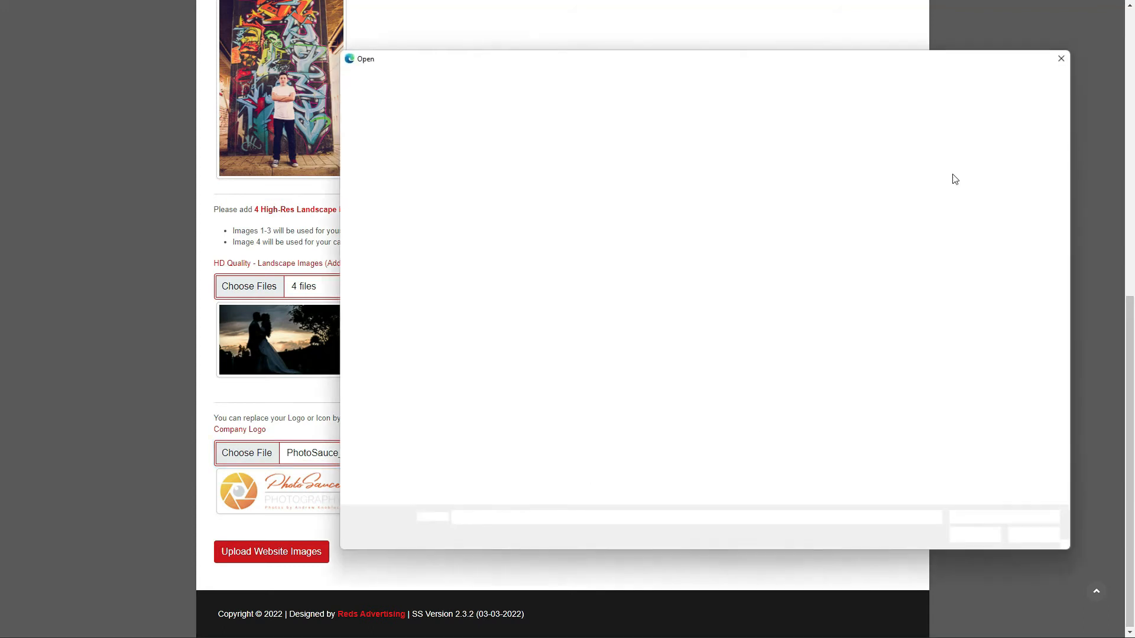
{"action": "double_click", "coordinate": [1011, 157]}
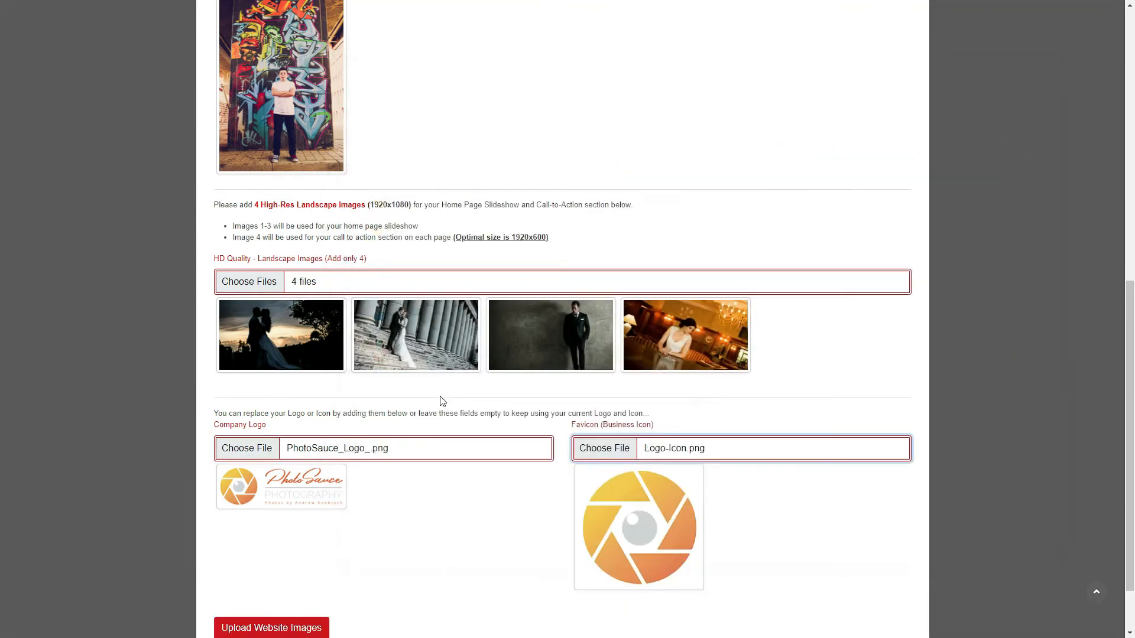
- Upload the selected website images and open the Website Style Management Page
{"action": "scroll", "coordinate": [439, 402], "scroll_direction": "down", "scroll_amount": 2}
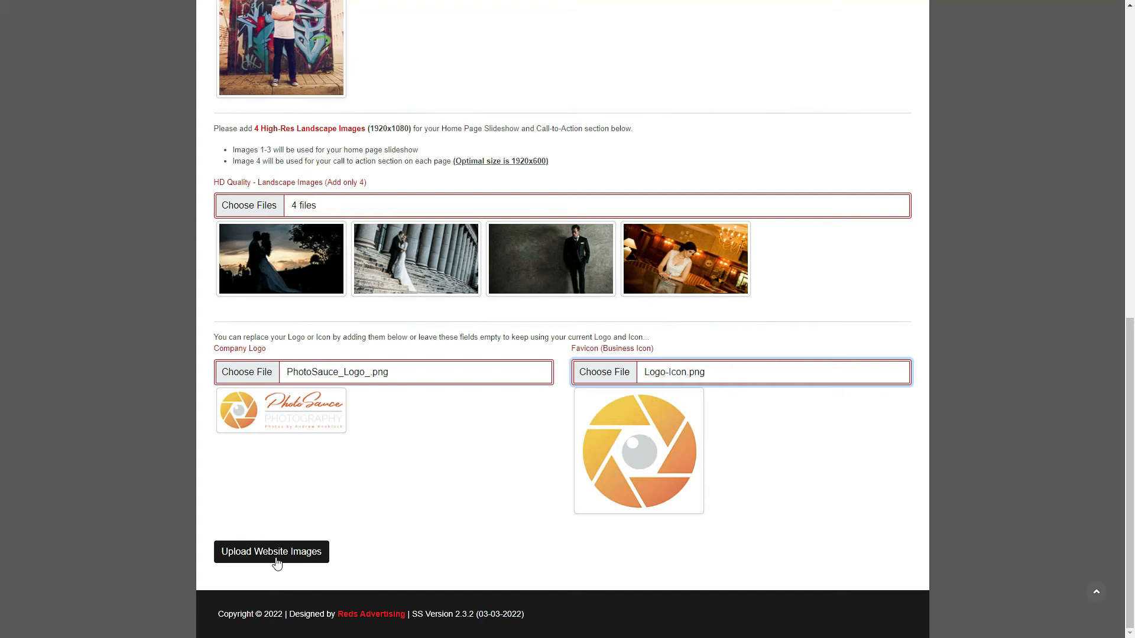
{"action": "scroll", "coordinate": [427, 476], "scroll_direction": "up", "scroll_amount": 10}
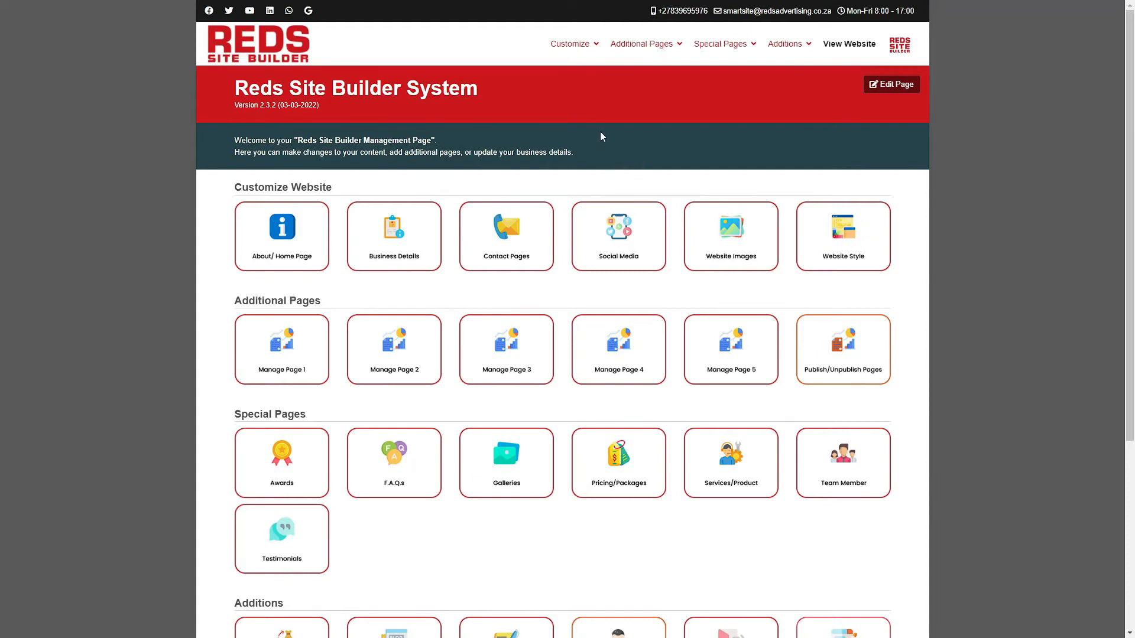
{"action": "mouse_move", "coordinate": [587, 41]}
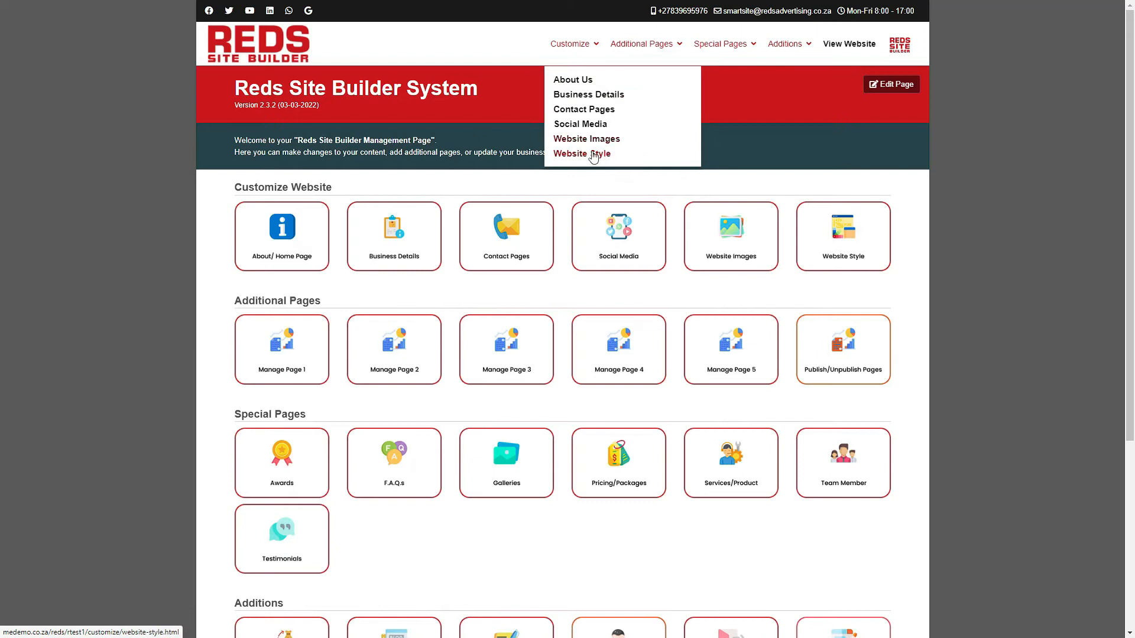
{"action": "left_click", "coordinate": [858, 253]}
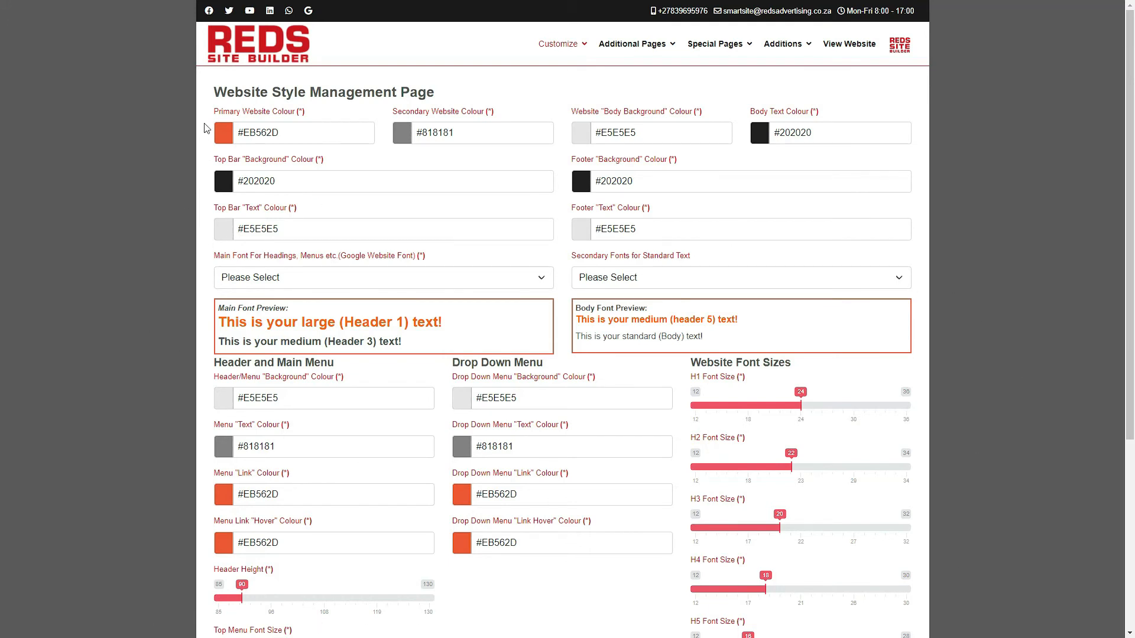
- Examine the website style form's colour, font, menu and size settings, including the hints for the colour and font fields
{"action": "mouse_move", "coordinate": [248, 115]}
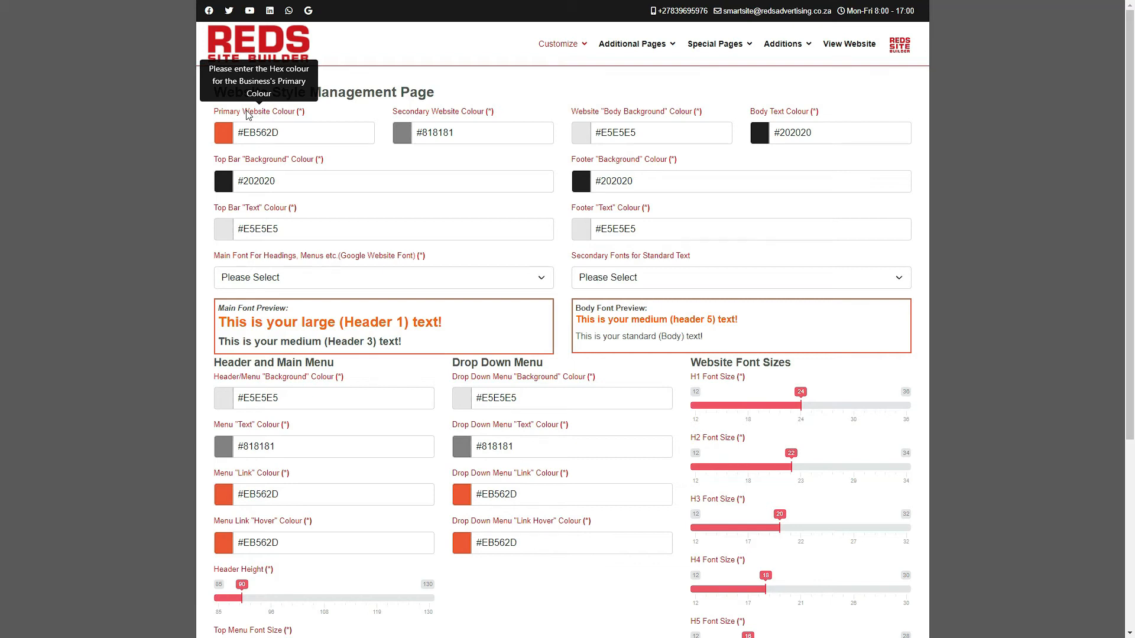
{"action": "mouse_move", "coordinate": [400, 115]}
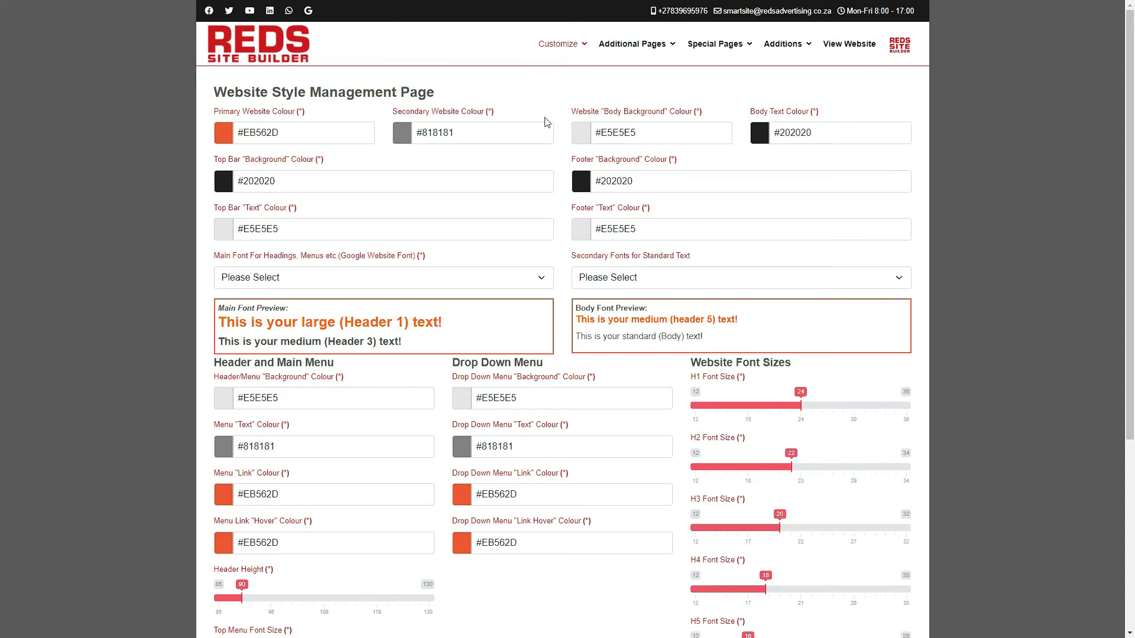
{"action": "mouse_move", "coordinate": [582, 119]}
{"action": "mouse_move", "coordinate": [761, 118]}
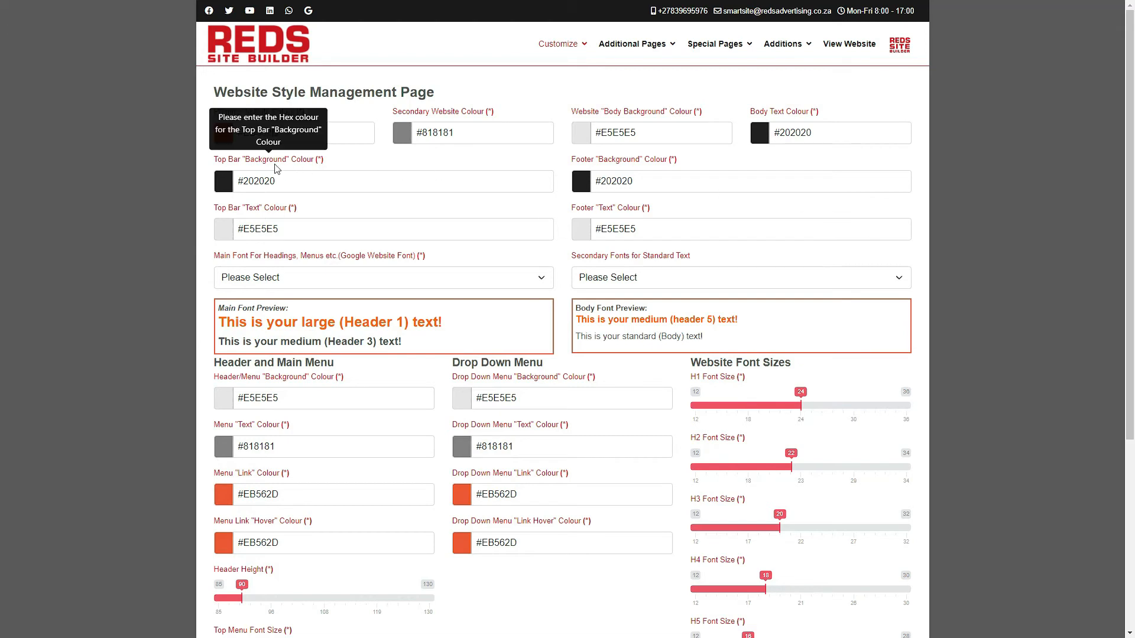
{"action": "mouse_move", "coordinate": [272, 210]}
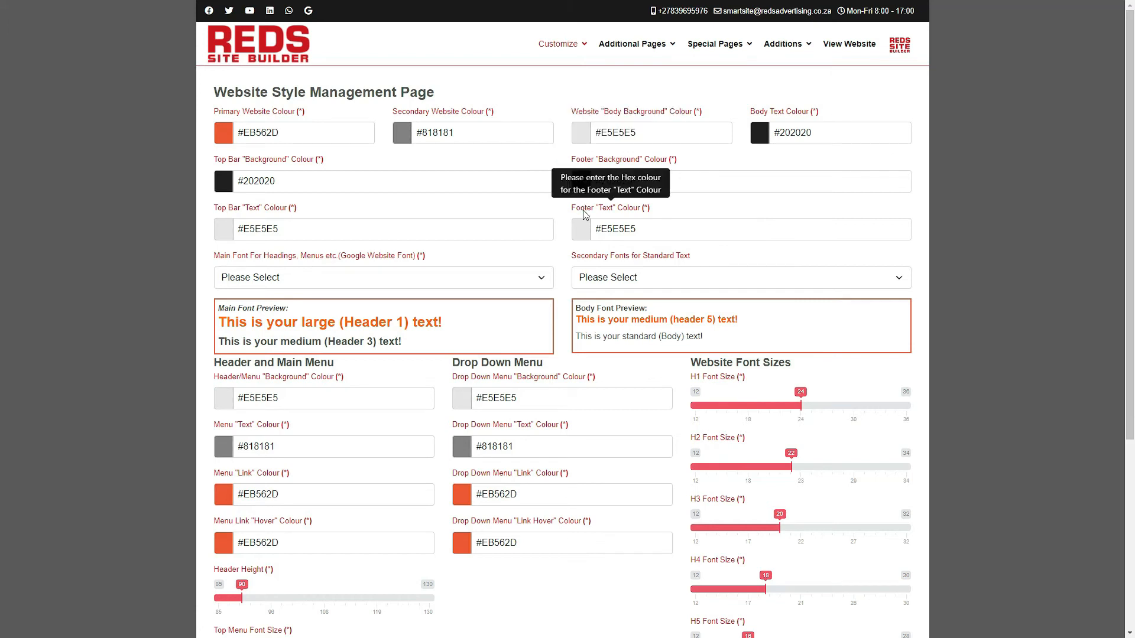
{"action": "scroll", "coordinate": [955, 278], "scroll_direction": "down", "scroll_amount": 5}
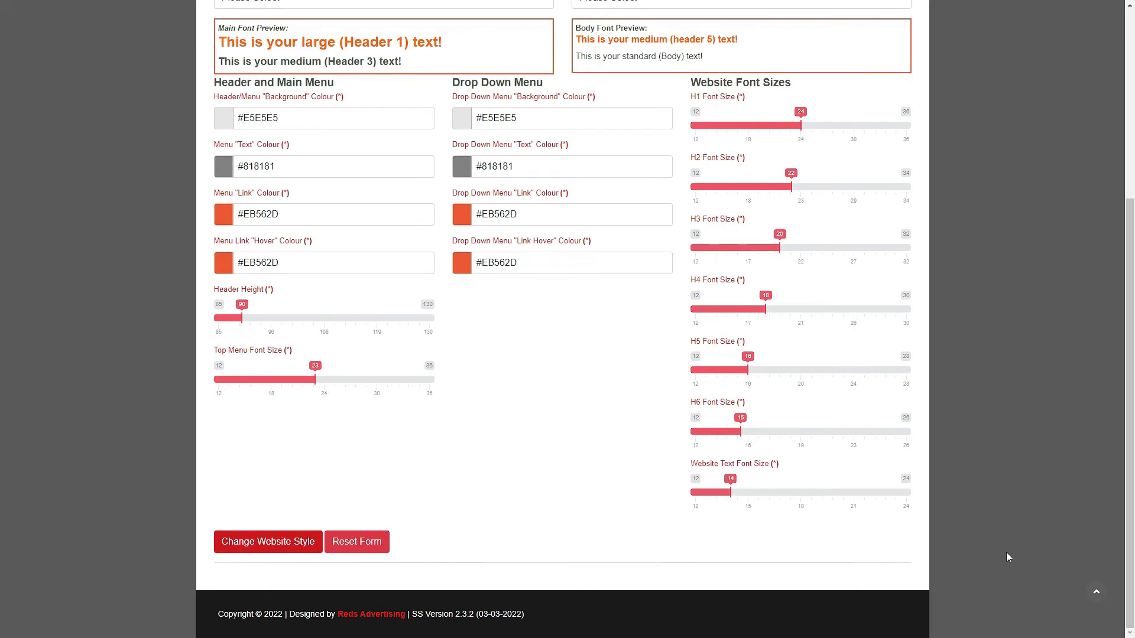
{"action": "scroll", "coordinate": [1011, 532], "scroll_direction": "up", "scroll_amount": 5}
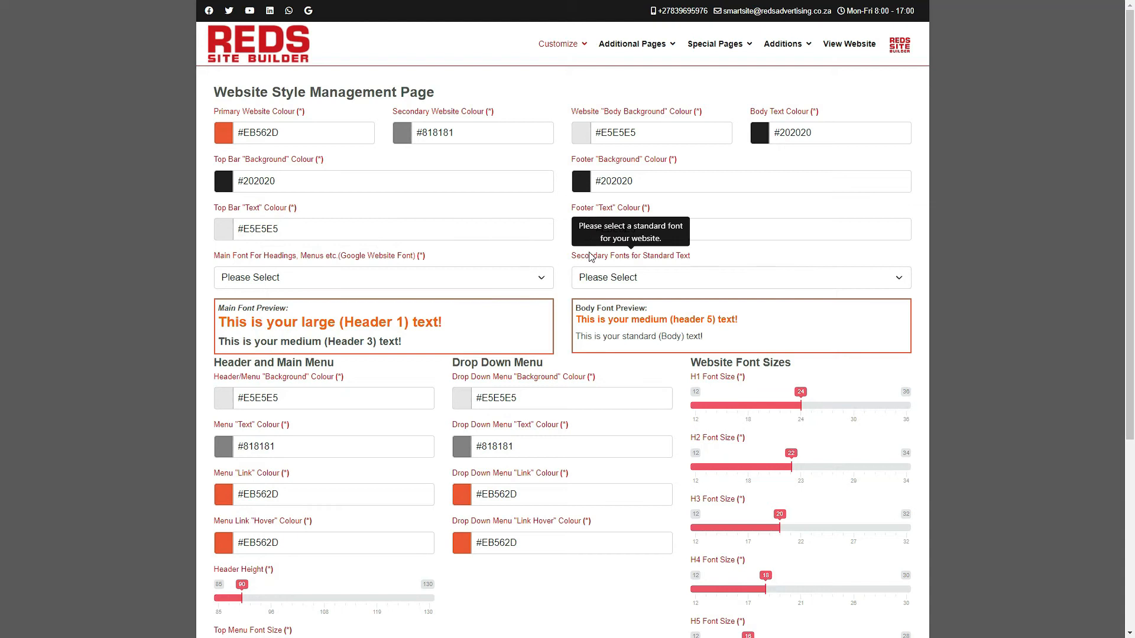
- Set the main font for headings and menus to Astloch and the secondary font for standard text to Verdana
{"action": "left_click", "coordinate": [539, 277]}
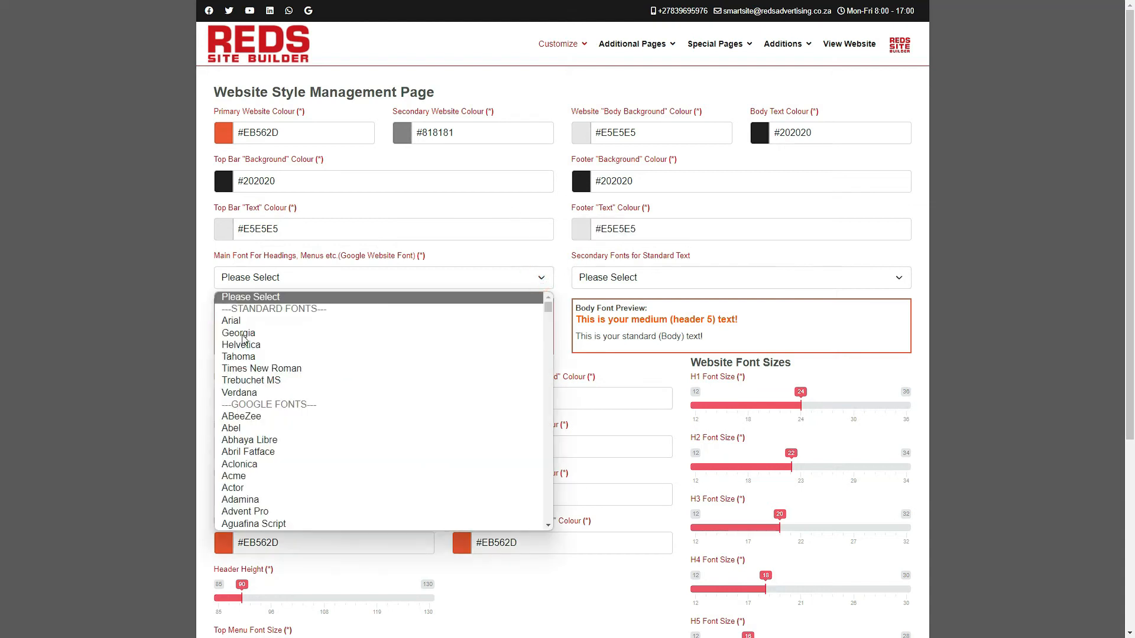
{"action": "scroll", "coordinate": [274, 458], "scroll_direction": "down", "scroll_amount": 12}
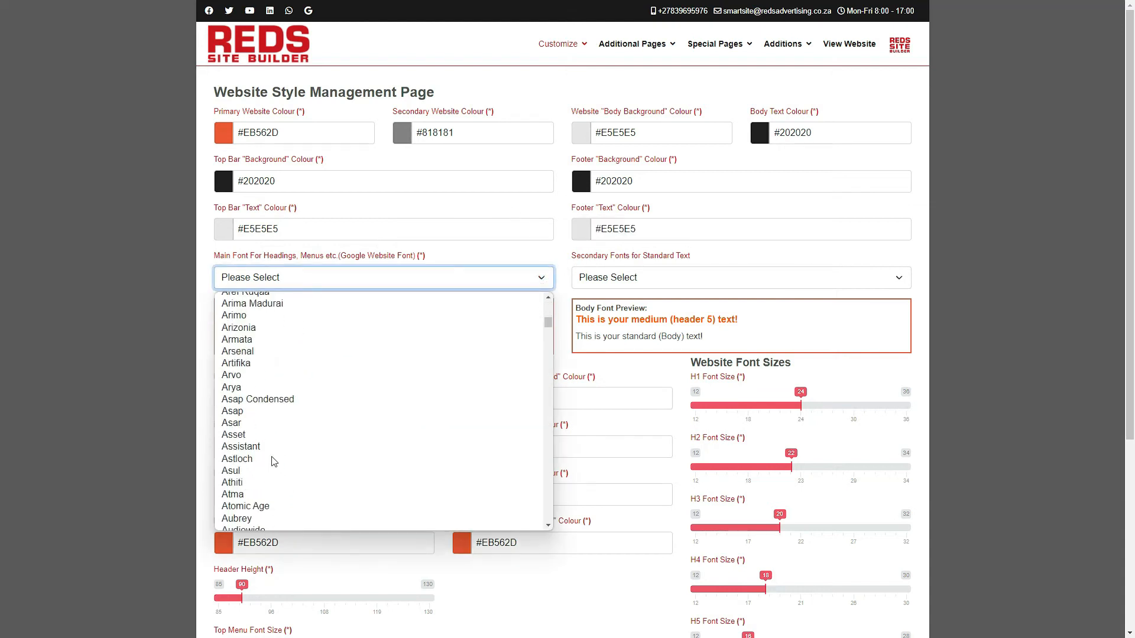
{"action": "left_click", "coordinate": [271, 456]}
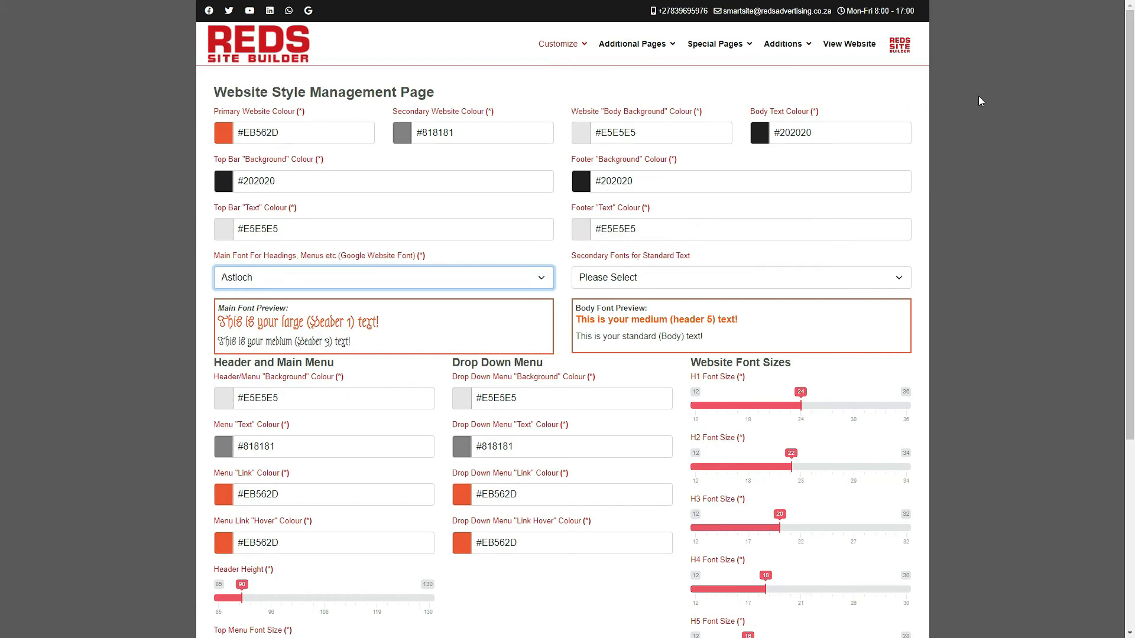
{"action": "scroll", "coordinate": [969, 506], "scroll_direction": "down", "scroll_amount": 5}
{"action": "scroll", "coordinate": [1108, 511], "scroll_direction": "up", "scroll_amount": 5}
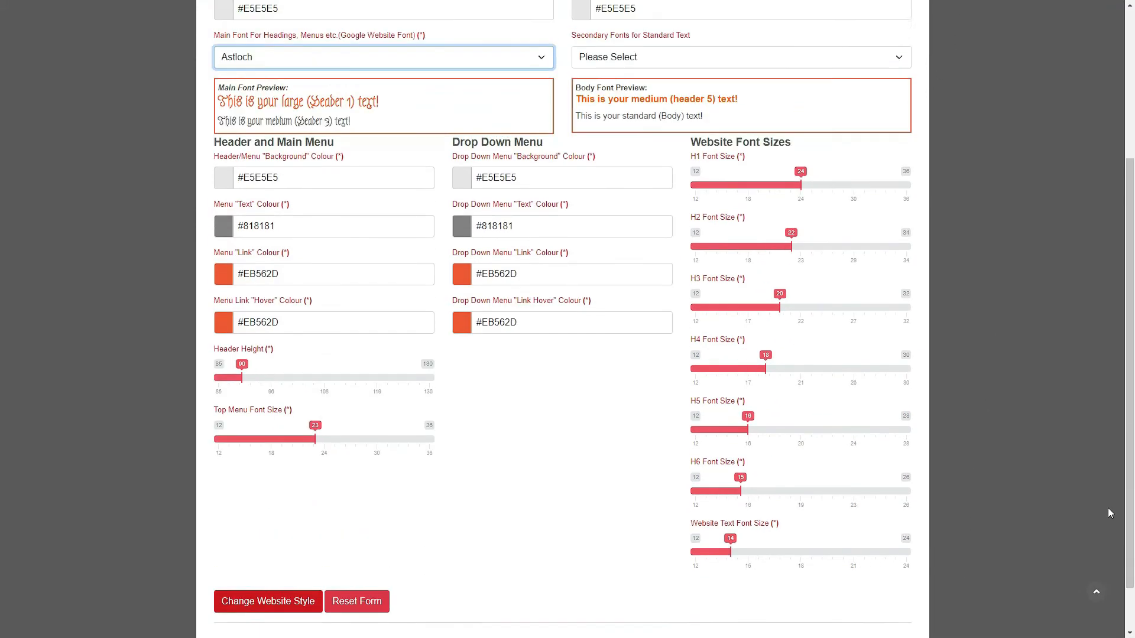
{"action": "left_click", "coordinate": [667, 283]}
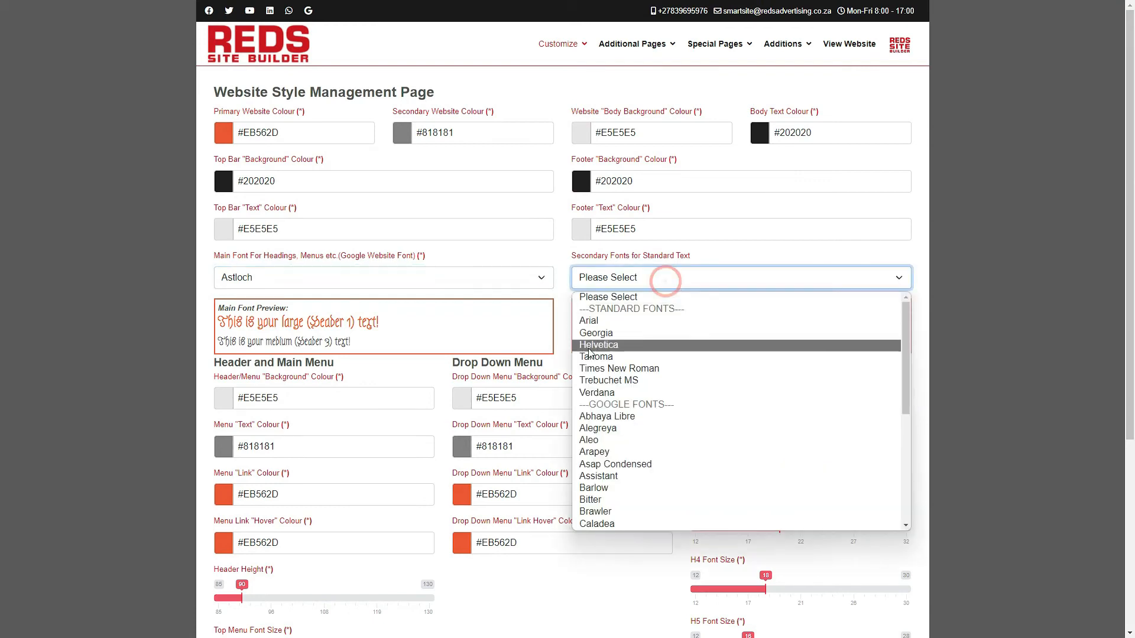
{"action": "left_click", "coordinate": [598, 394]}
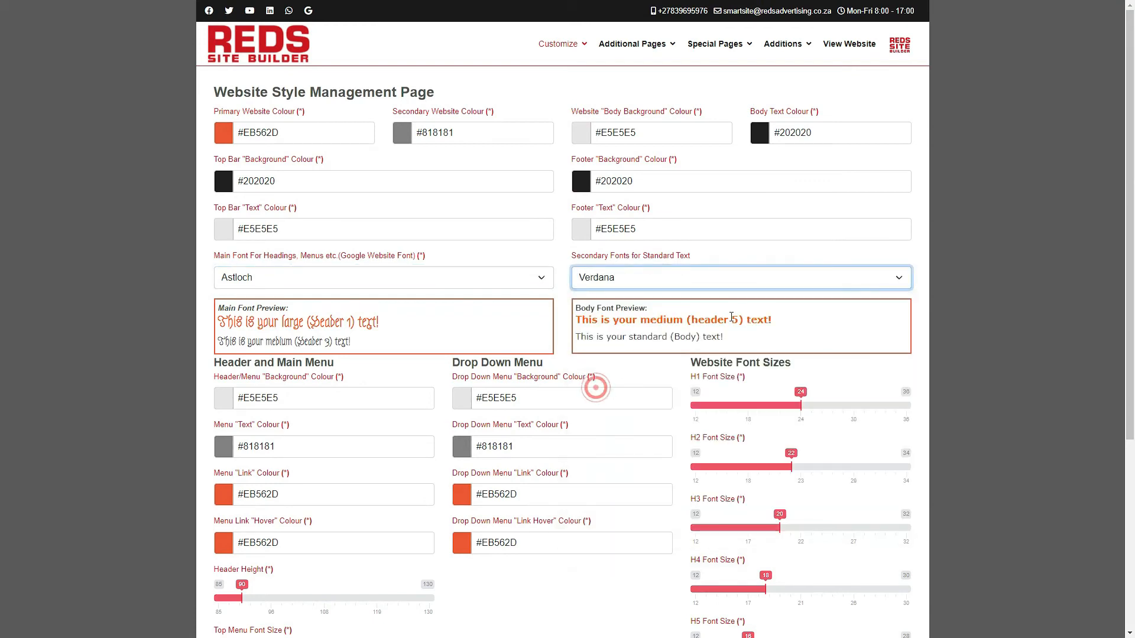
- Change the header/menu background colour and the drop down menu background colour to #FFFFFF
{"action": "scroll", "coordinate": [571, 416], "scroll_direction": "down", "scroll_amount": 4}
{"action": "scroll", "coordinate": [571, 416], "scroll_direction": "up", "scroll_amount": 2}
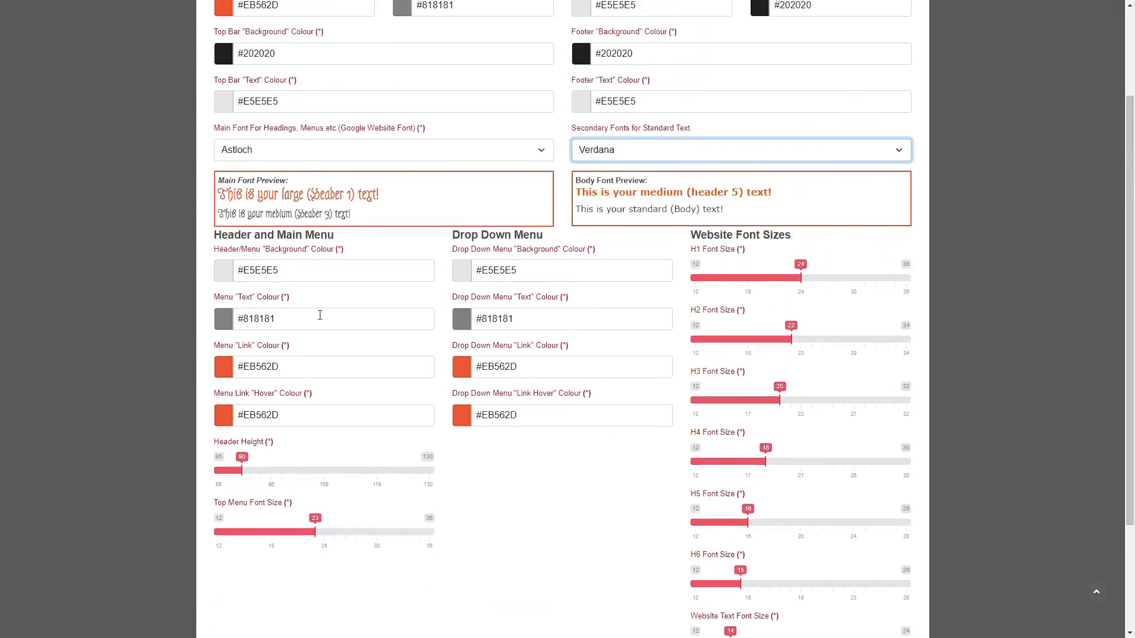
{"action": "left_click", "coordinate": [324, 143]}
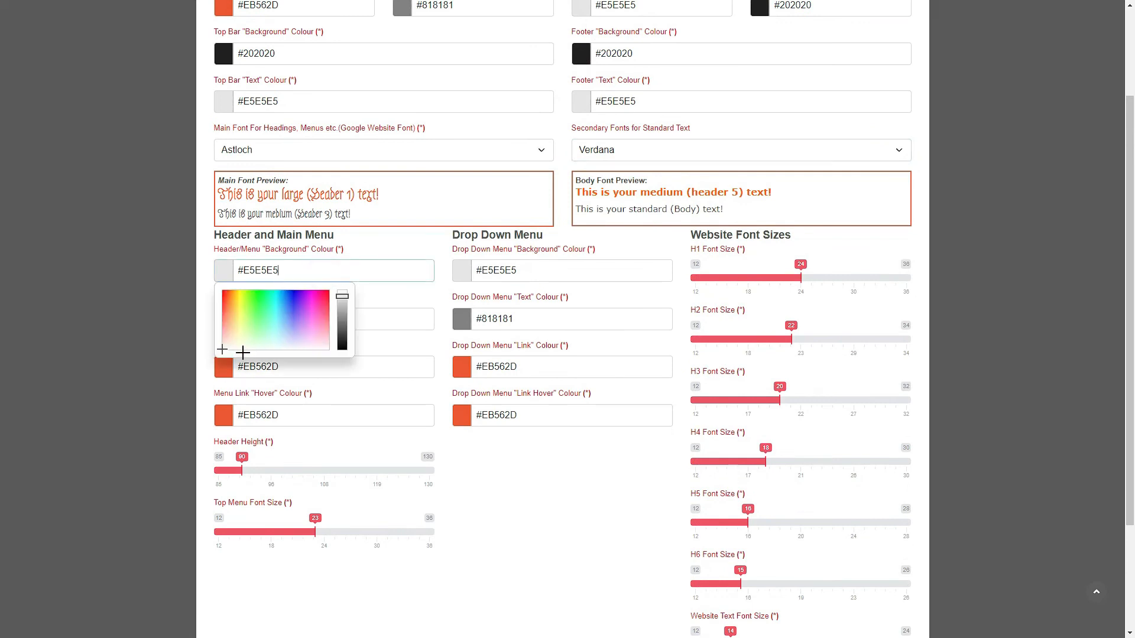
{"action": "left_click_drag", "start_coordinate": [342, 300], "coordinate": [342, 350]}
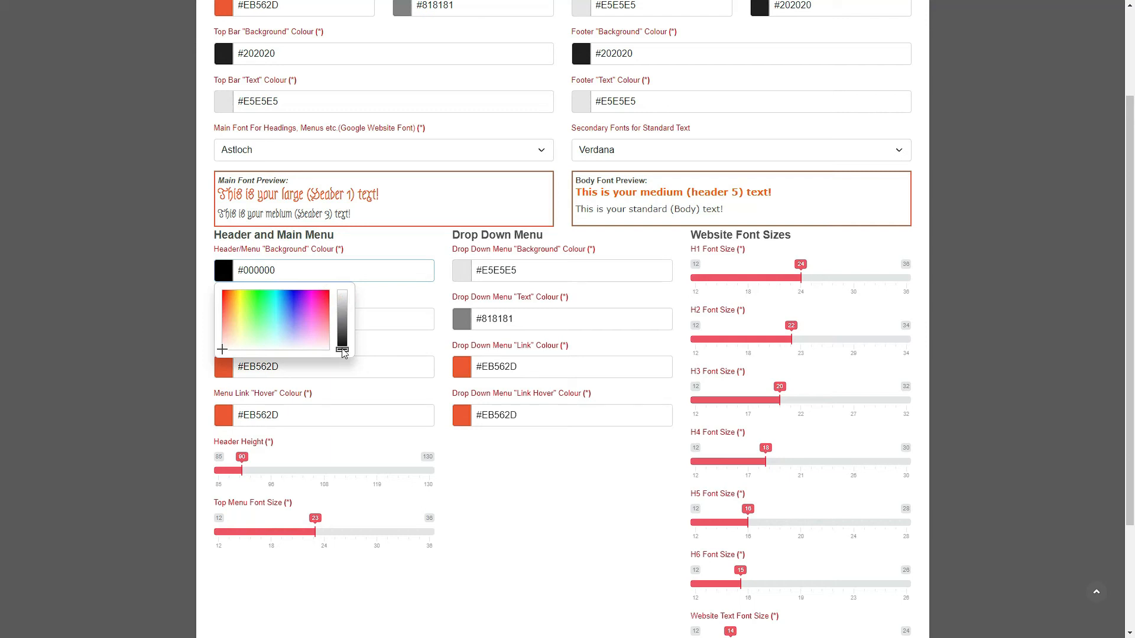
{"action": "left_click_drag", "start_coordinate": [342, 350], "coordinate": [341, 290]}
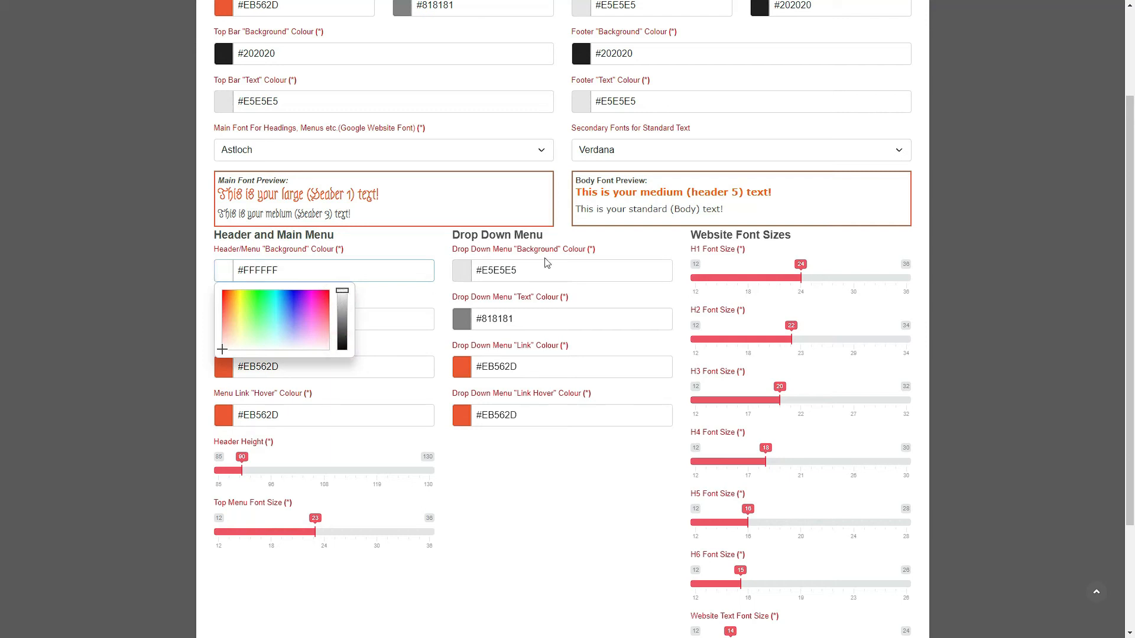
{"action": "left_click", "coordinate": [576, 266]}
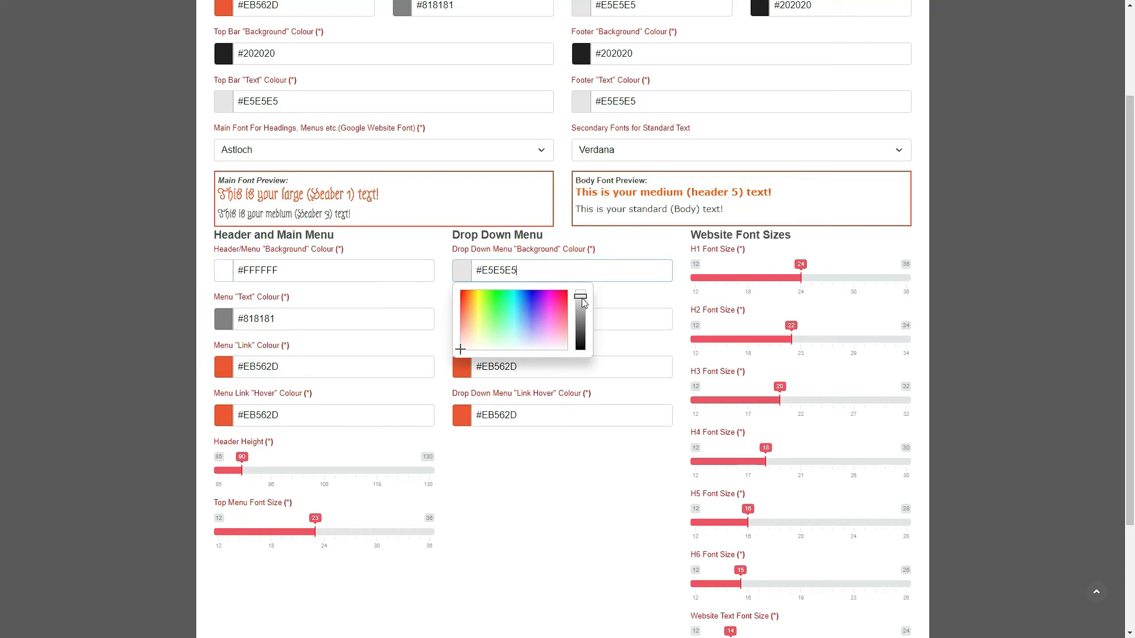
{"action": "left_click_drag", "start_coordinate": [584, 302], "coordinate": [582, 291]}
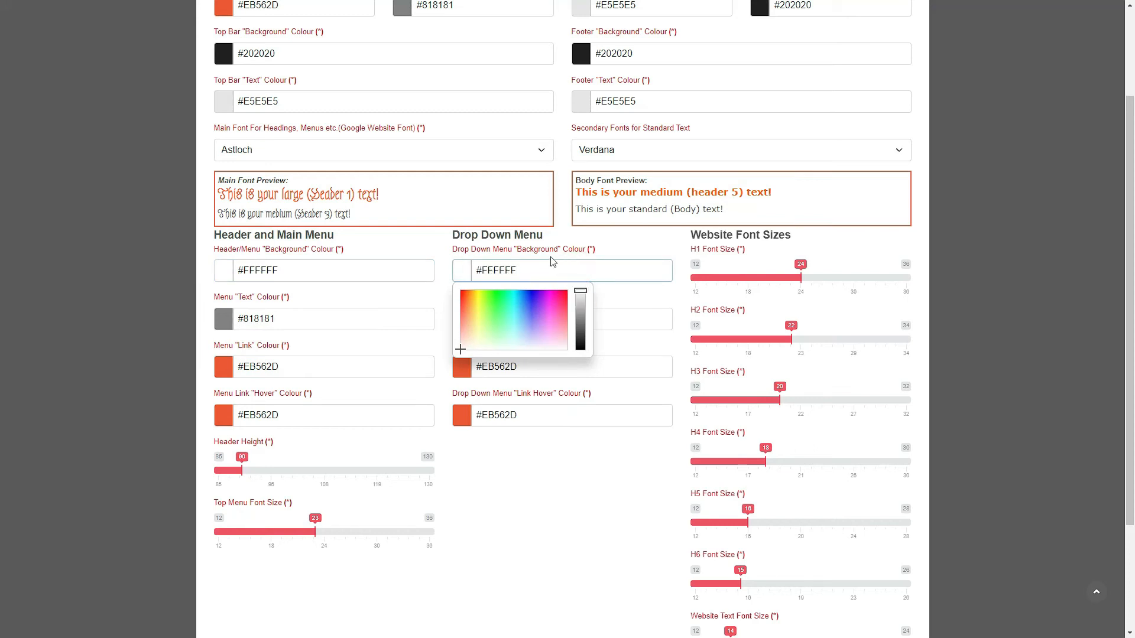
{"action": "left_click", "coordinate": [392, 242]}
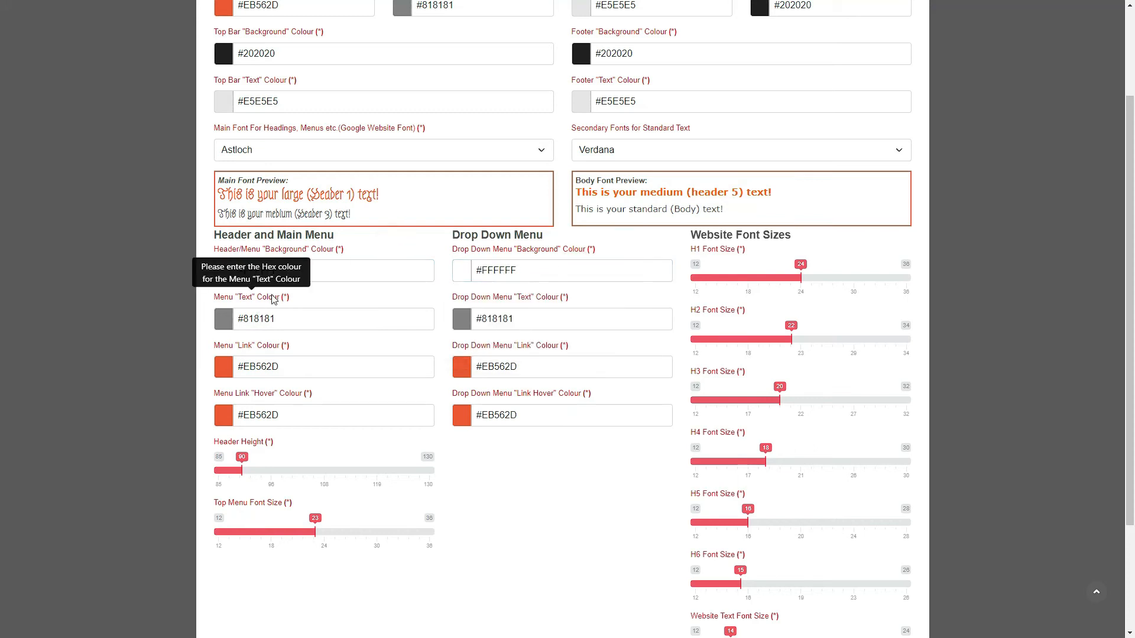
- Look at the colour pickers for the main menu's text, link and link hover colours
{"action": "left_click", "coordinate": [291, 321]}
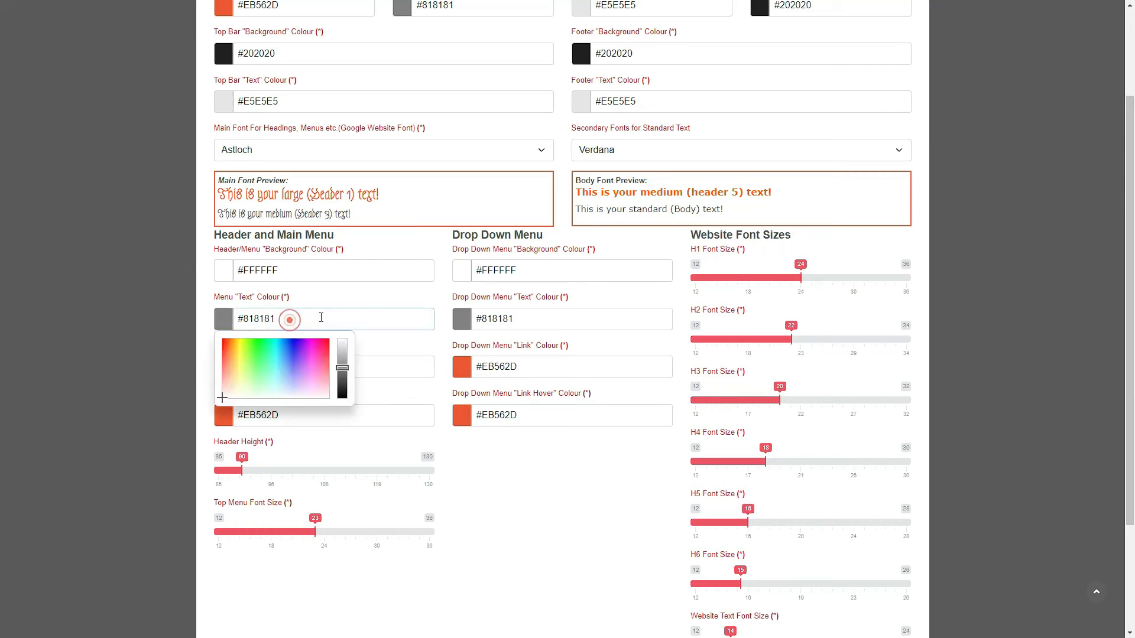
{"action": "left_click", "coordinate": [387, 358]}
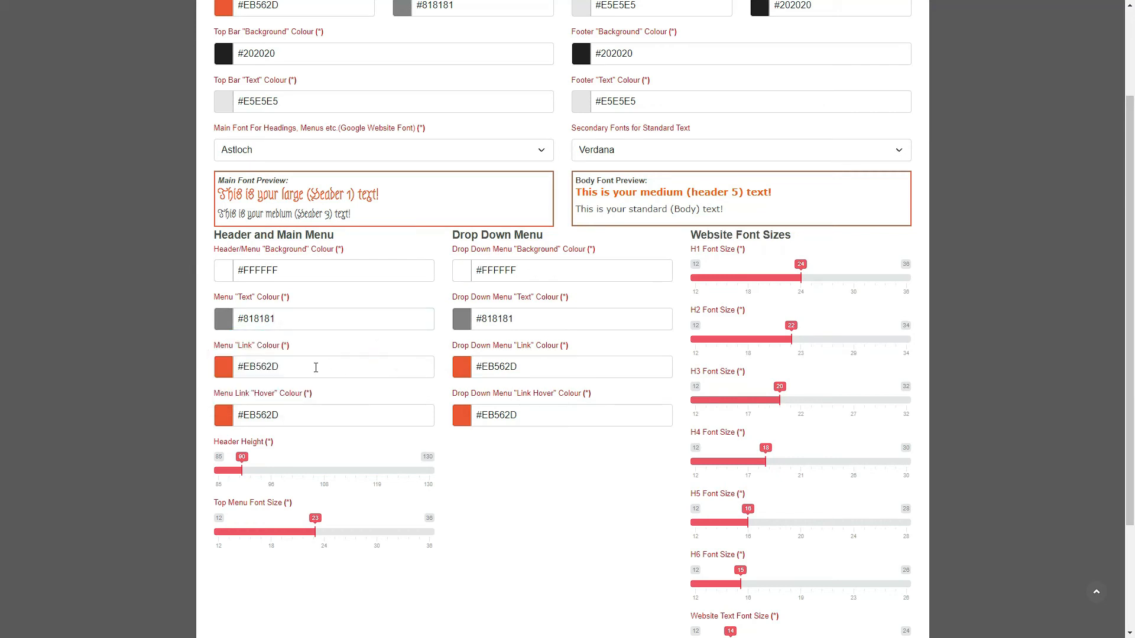
{"action": "left_click", "coordinate": [316, 366]}
{"action": "left_click", "coordinate": [375, 372]}
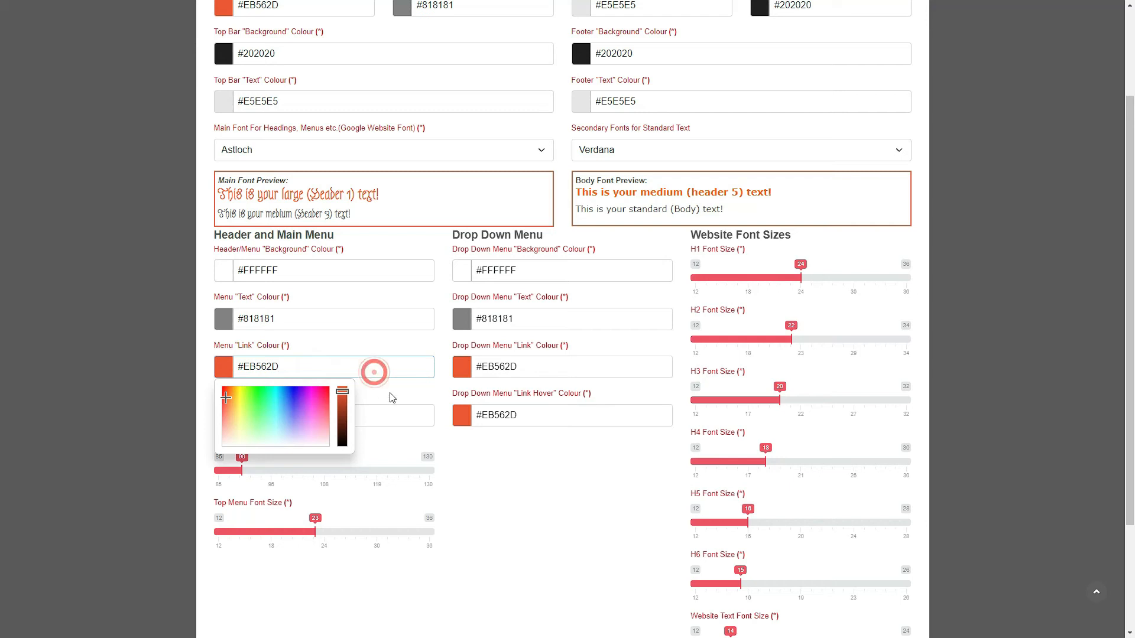
{"action": "left_click", "coordinate": [387, 392]}
{"action": "left_click", "coordinate": [360, 415]}
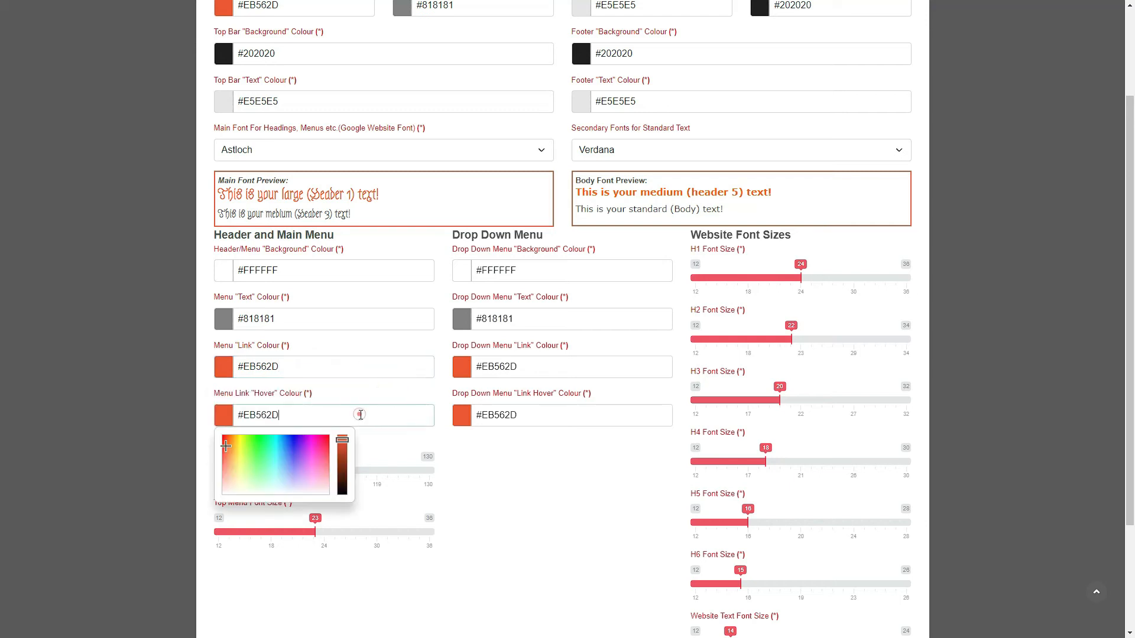
{"action": "left_click", "coordinate": [397, 436]}
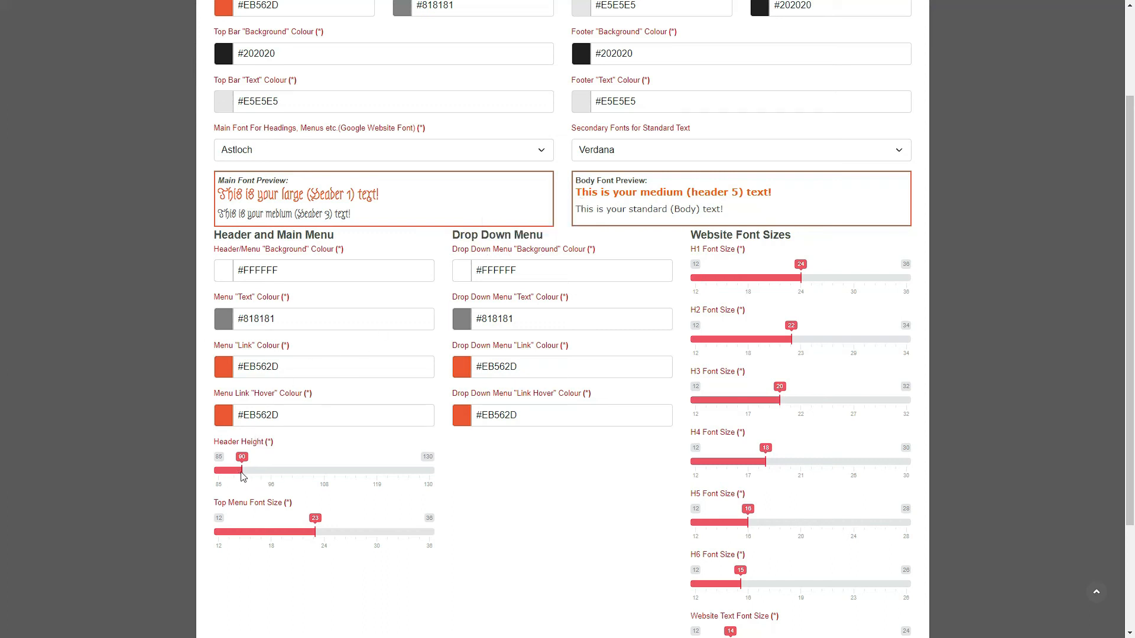
- Set the header height to 96 and the top menu font size to 20
{"action": "left_click_drag", "start_coordinate": [243, 476], "coordinate": [271, 477]}
{"action": "left_click_drag", "start_coordinate": [316, 534], "coordinate": [288, 534]}
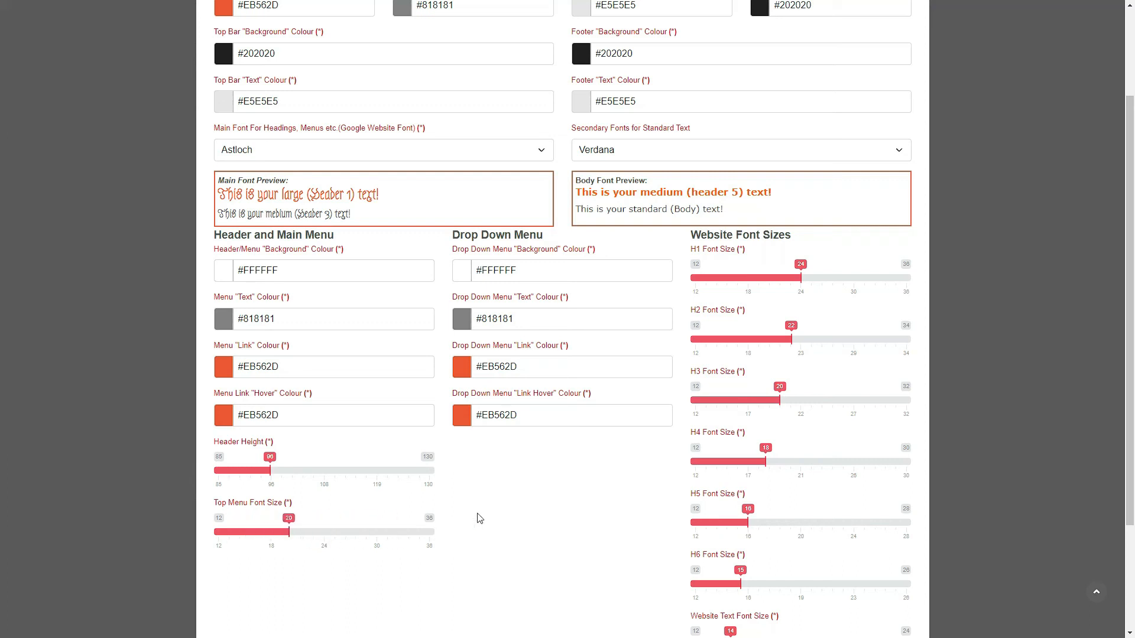
{"action": "left_click", "coordinate": [514, 502]}
- Examine the drop down menu colour fields and their hints, along with the H1 to H6 and website text font sizes
{"action": "mouse_move", "coordinate": [557, 260]}
{"action": "mouse_move", "coordinate": [560, 299]}
{"action": "left_click", "coordinate": [587, 475]}
{"action": "scroll", "coordinate": [506, 488], "scroll_direction": "down", "scroll_amount": 2}
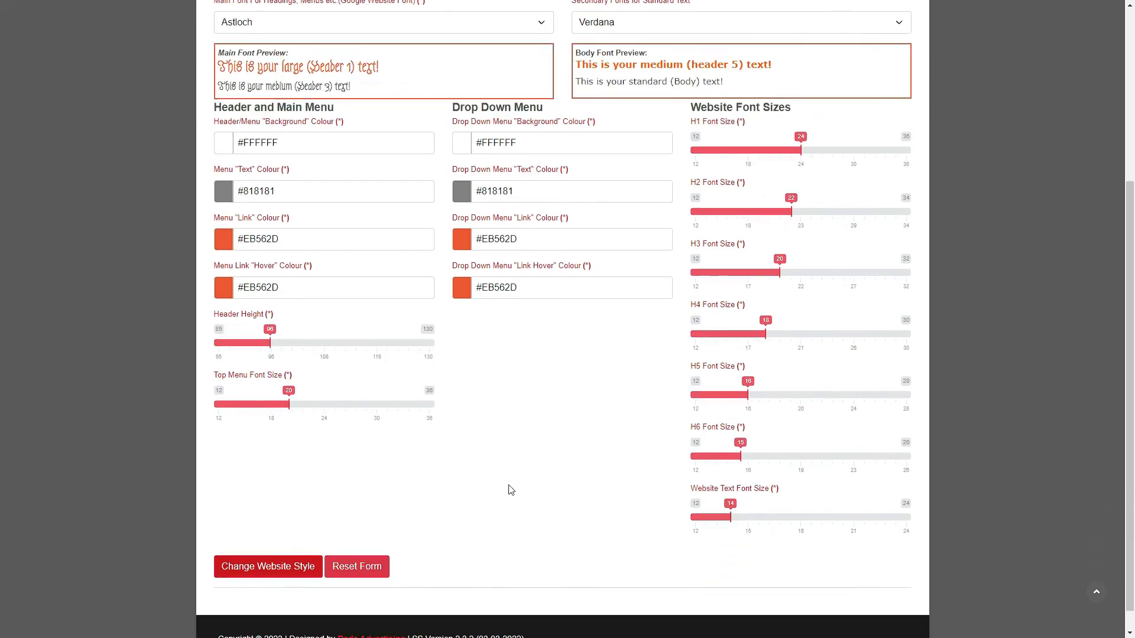
{"action": "scroll", "coordinate": [511, 490], "scroll_direction": "up", "scroll_amount": 2}
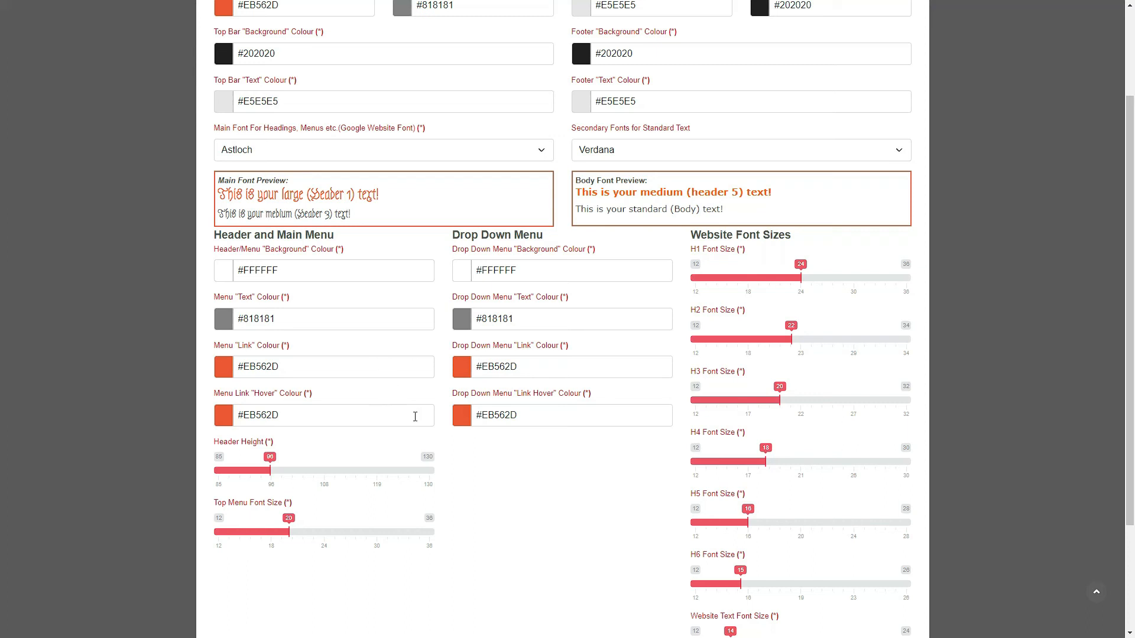
{"action": "left_click", "coordinate": [472, 455]}
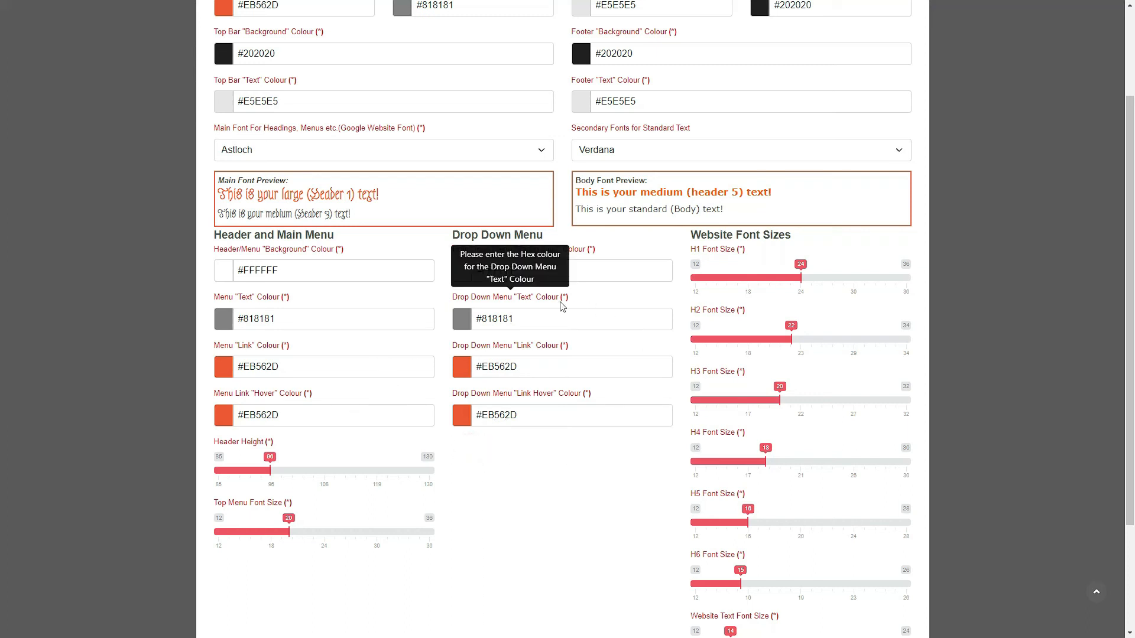
{"action": "mouse_move", "coordinate": [556, 361]}
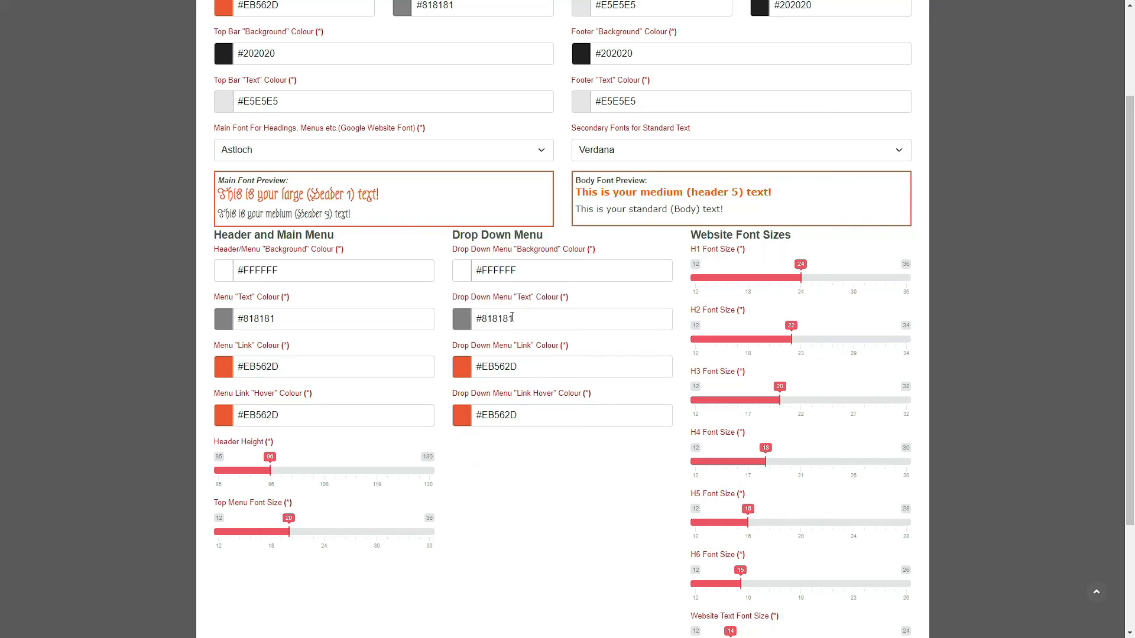
{"action": "mouse_move", "coordinate": [526, 295]}
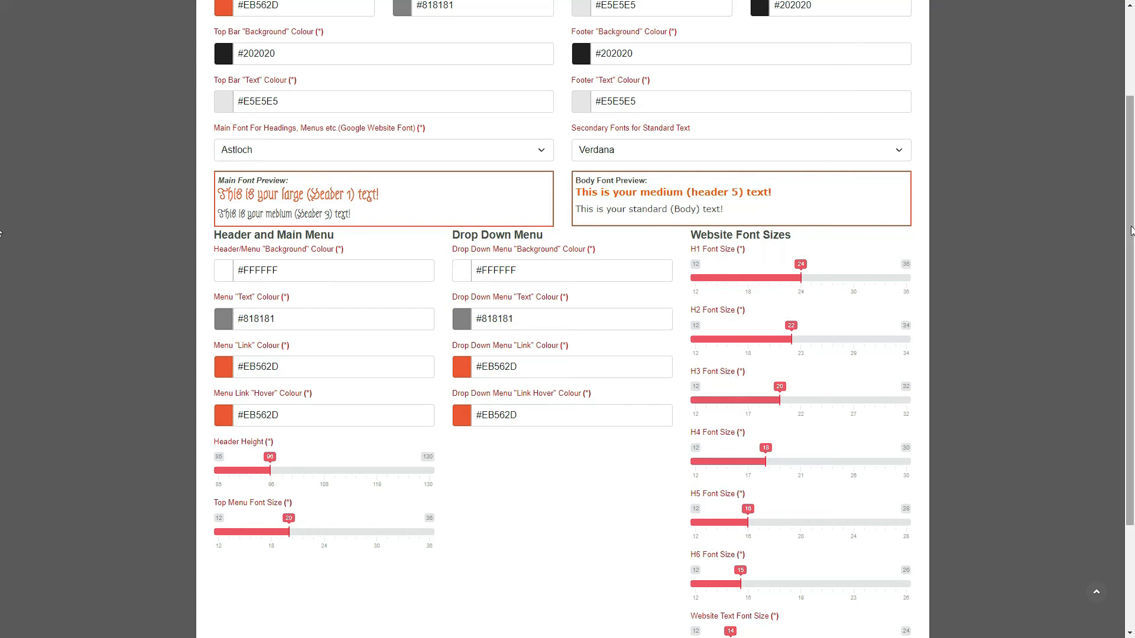
{"action": "left_click_drag", "start_coordinate": [1130, 230], "coordinate": [1131, 299]}
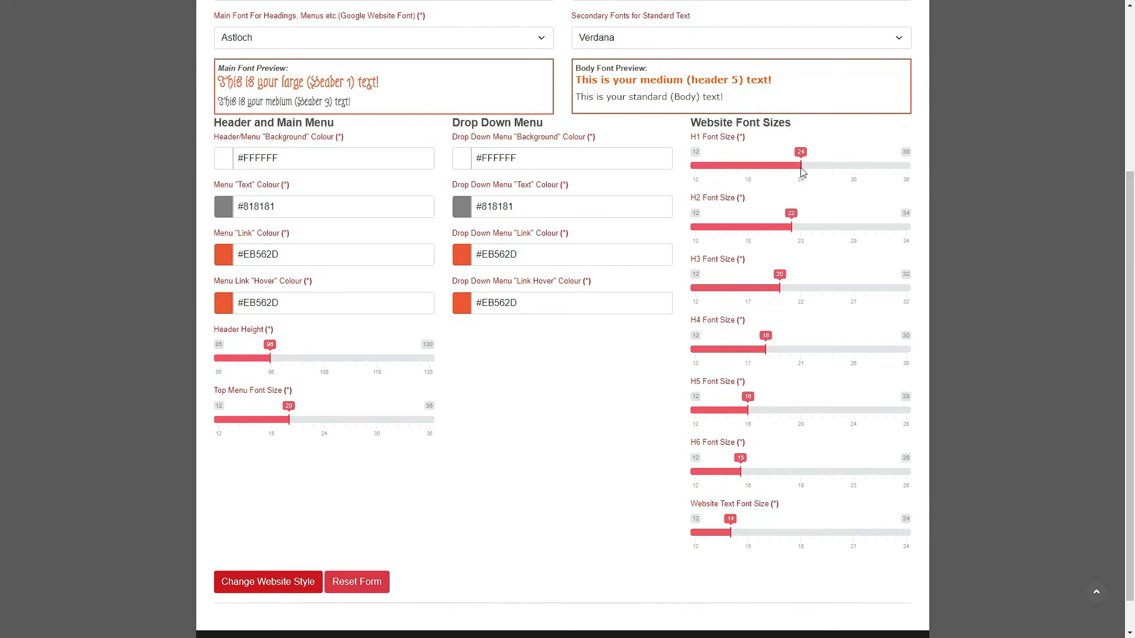
{"action": "mouse_move", "coordinate": [801, 168]}
{"action": "left_mouse_down"}
{"action": "mouse_move", "coordinate": [910, 173]}
{"action": "mouse_move", "coordinate": [683, 174]}
{"action": "mouse_move", "coordinate": [801, 172]}
{"action": "left_mouse_up"}
{"action": "scroll", "coordinate": [731, 534], "scroll_direction": "down", "scroll_amount": 1}
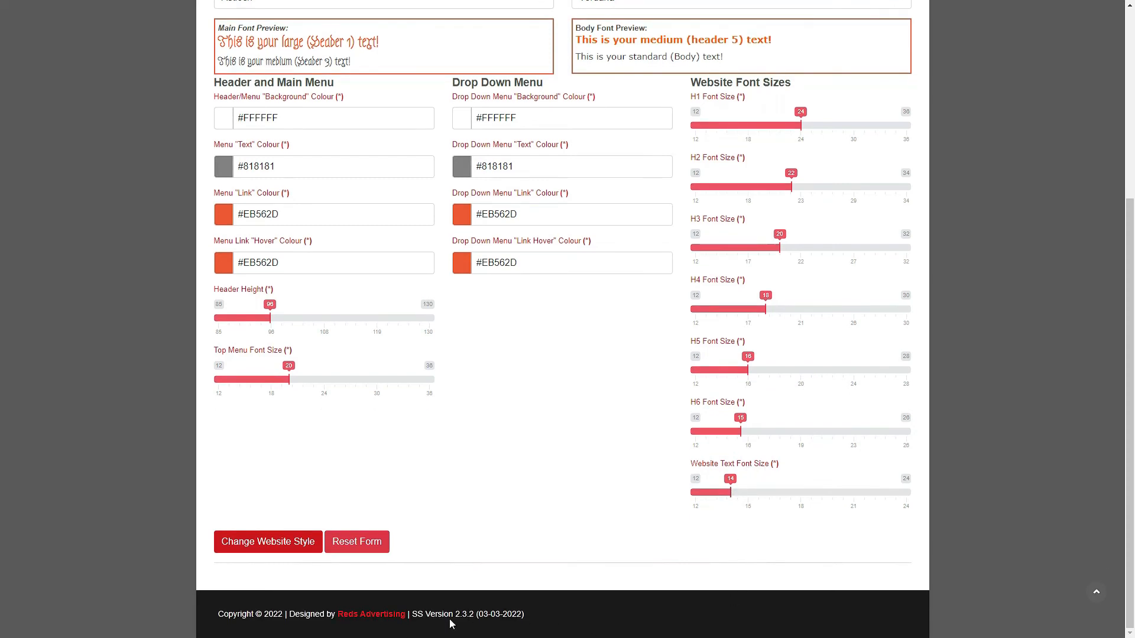
{"action": "scroll", "coordinate": [711, 610], "scroll_direction": "up", "scroll_amount": 2}
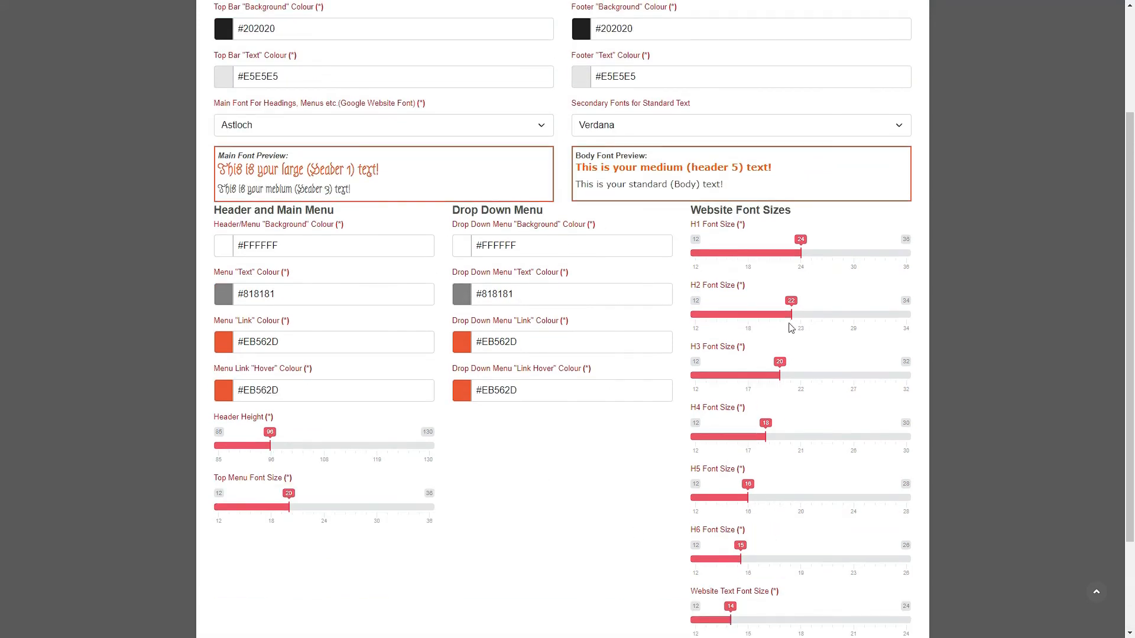
{"action": "scroll", "coordinate": [615, 431], "scroll_direction": "down", "scroll_amount": 2}
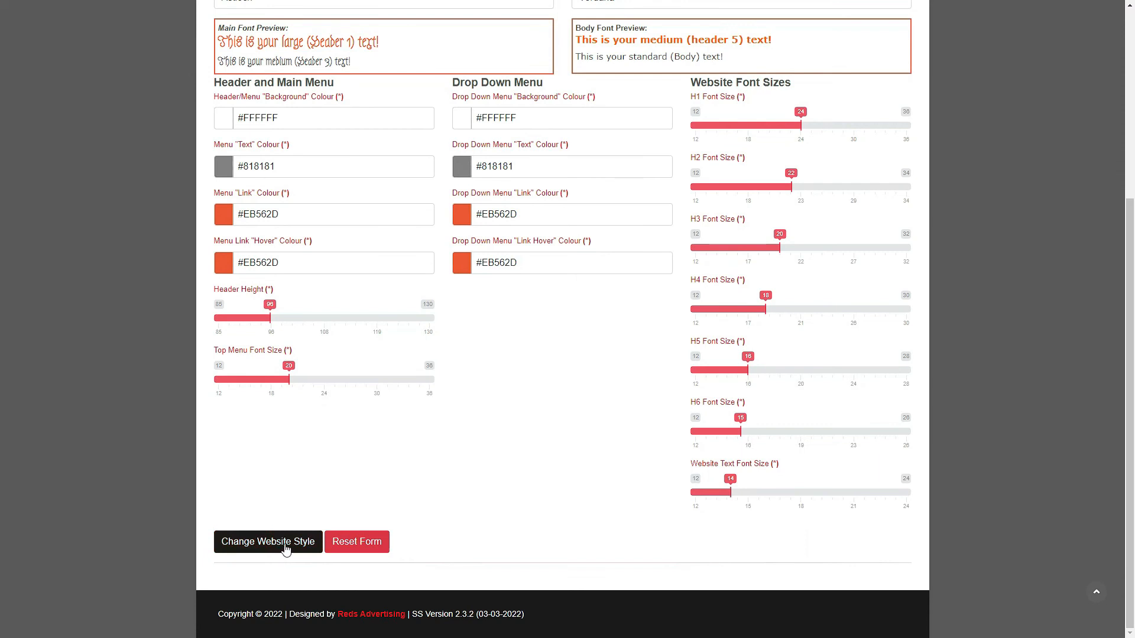
- Leave the Website Style form for the site builder's main management page and open Manage Page 1 under Additional Pages
{"action": "scroll", "coordinate": [1127, 501], "scroll_direction": "up", "scroll_amount": 5}
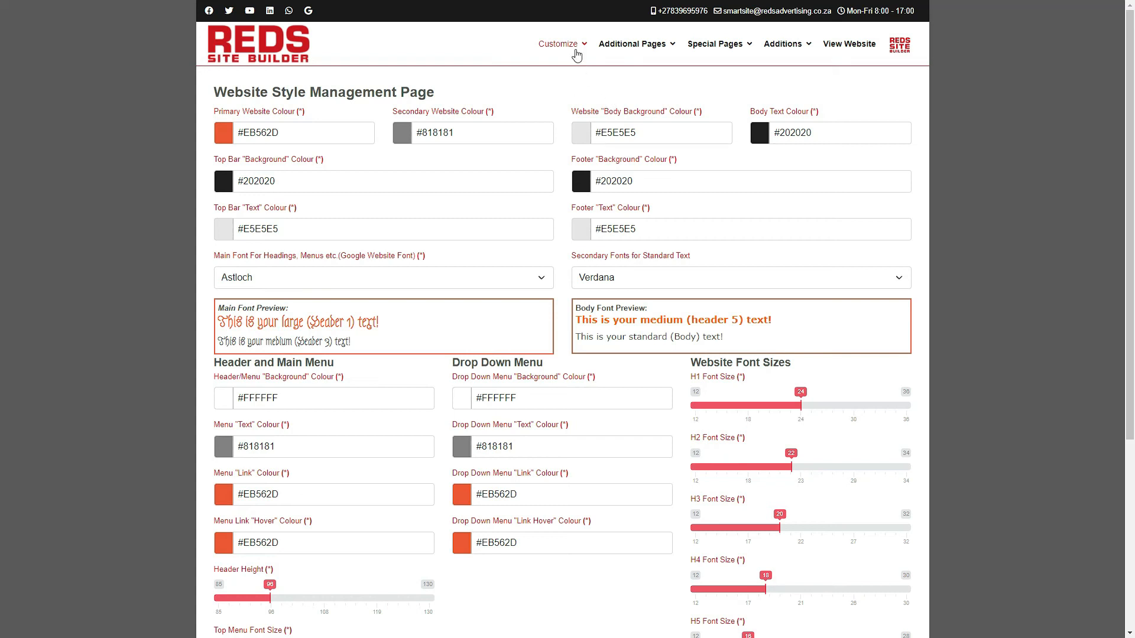
{"action": "mouse_move", "coordinate": [576, 49]}
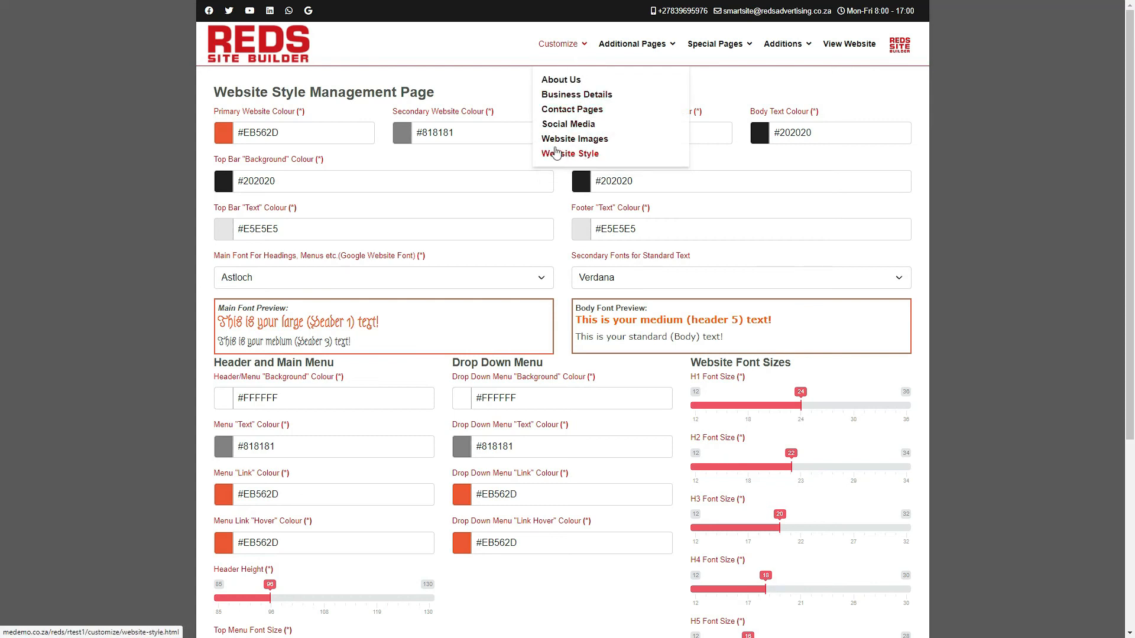
{"action": "left_click", "coordinate": [555, 41]}
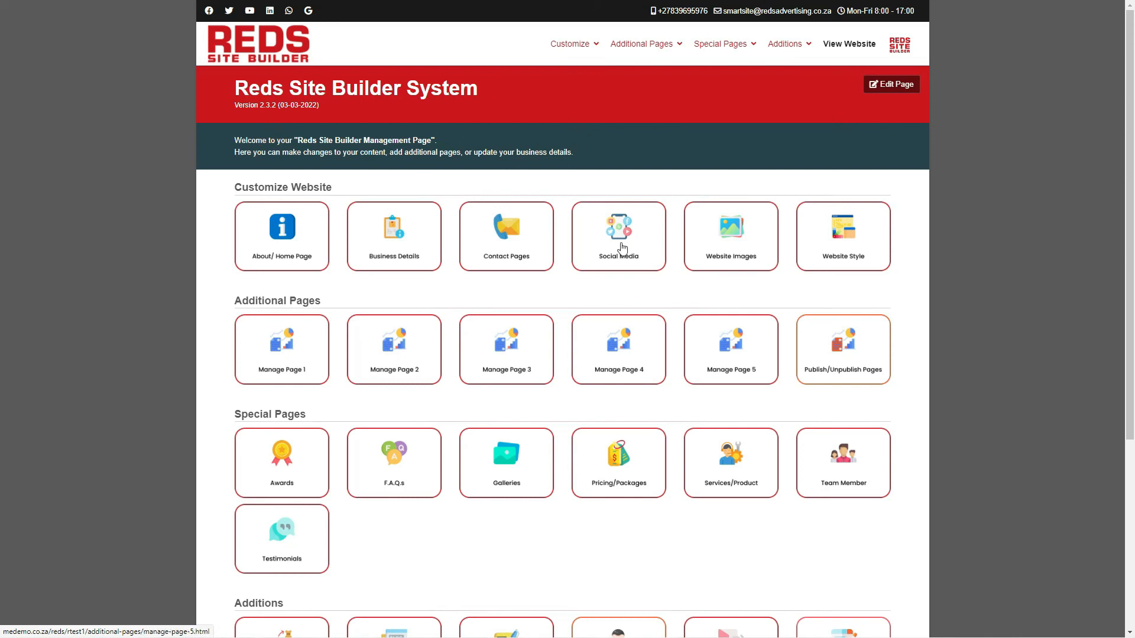
{"action": "mouse_move", "coordinate": [641, 49]}
{"action": "left_click_drag", "start_coordinate": [239, 299], "coordinate": [373, 296]}
{"action": "left_click", "coordinate": [361, 297]}
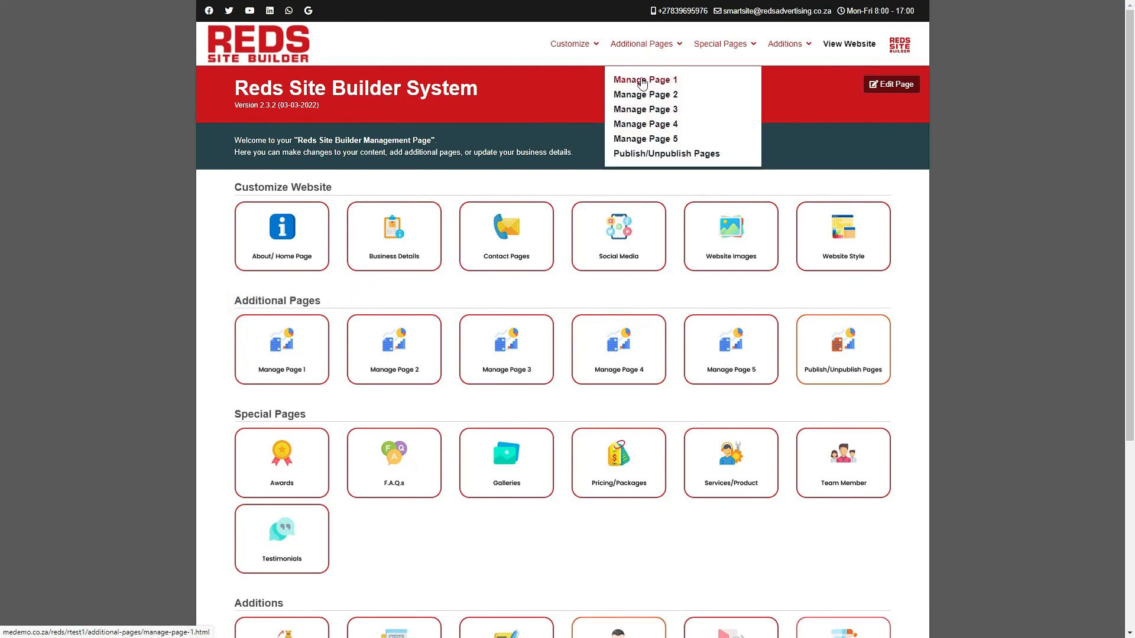
{"action": "left_click", "coordinate": [654, 336]}
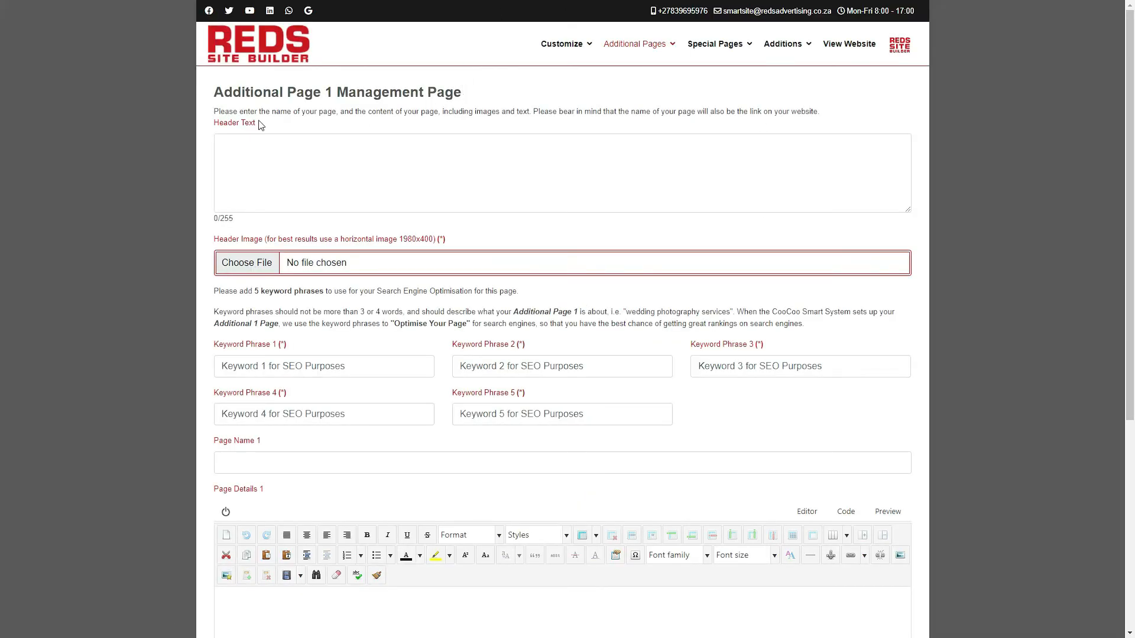
- Examine the header text, header image, keyword phrase and page name fields of Additional Page 1, including their hints
{"action": "mouse_move", "coordinate": [252, 128]}
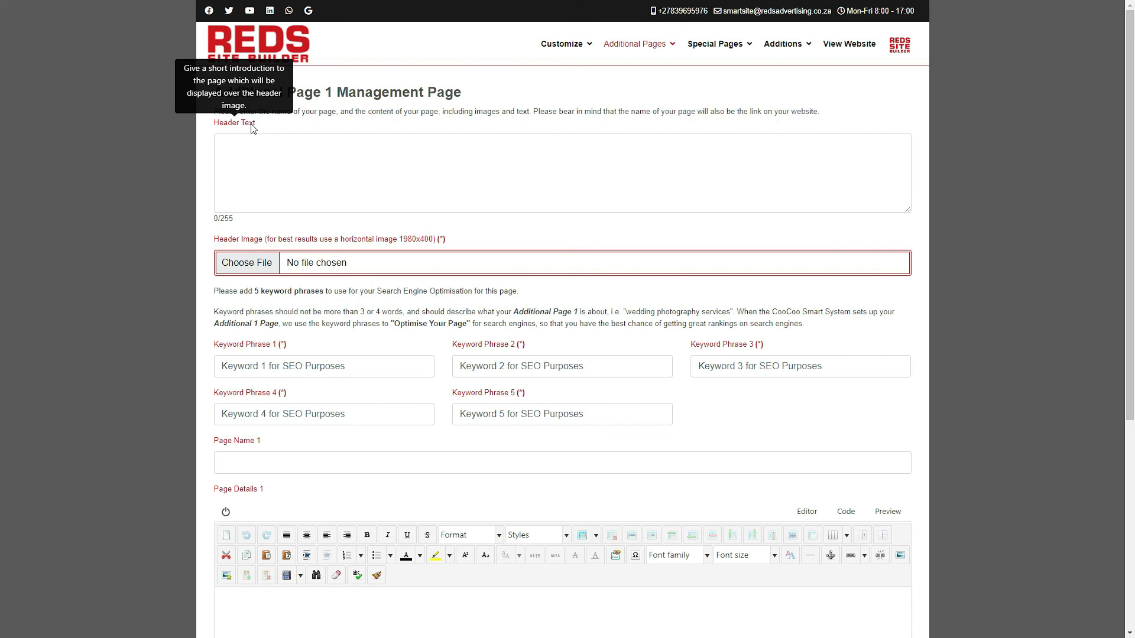
{"action": "mouse_move", "coordinate": [229, 245]}
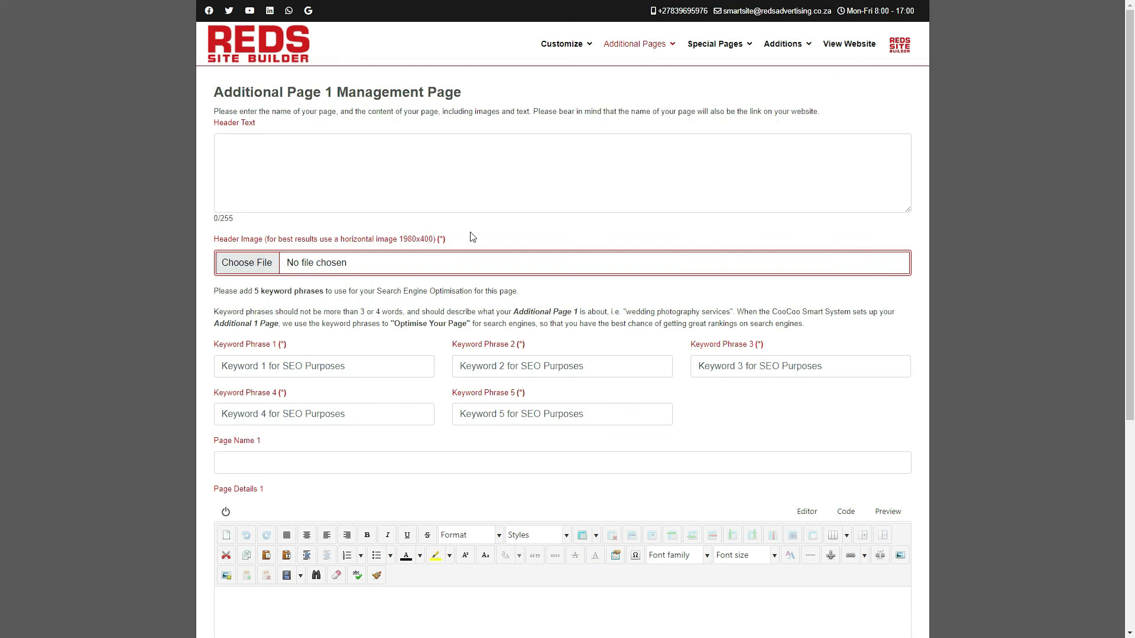
{"action": "left_click_drag", "start_coordinate": [470, 238], "coordinate": [211, 243]}
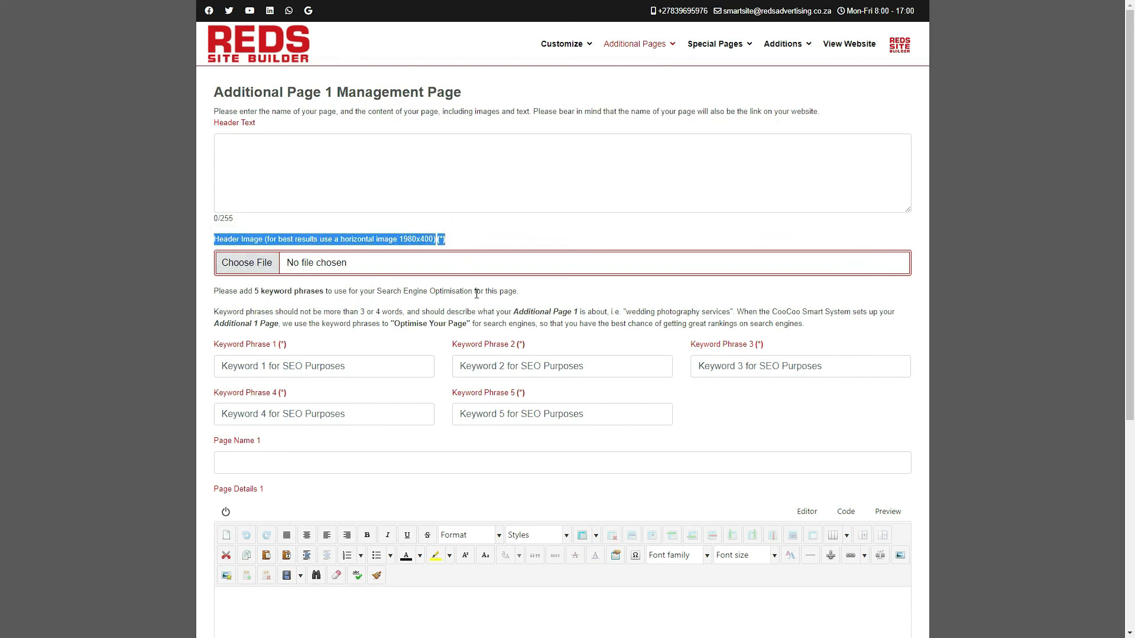
{"action": "left_click", "coordinate": [319, 331]}
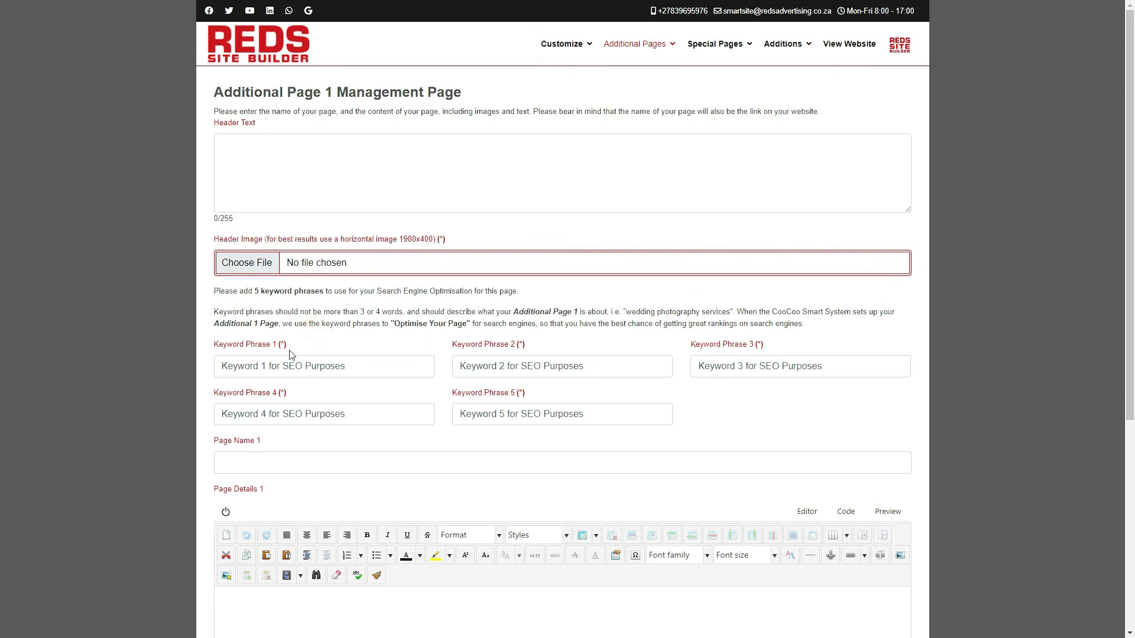
{"action": "mouse_move", "coordinate": [280, 352]}
{"action": "mouse_move", "coordinate": [461, 400]}
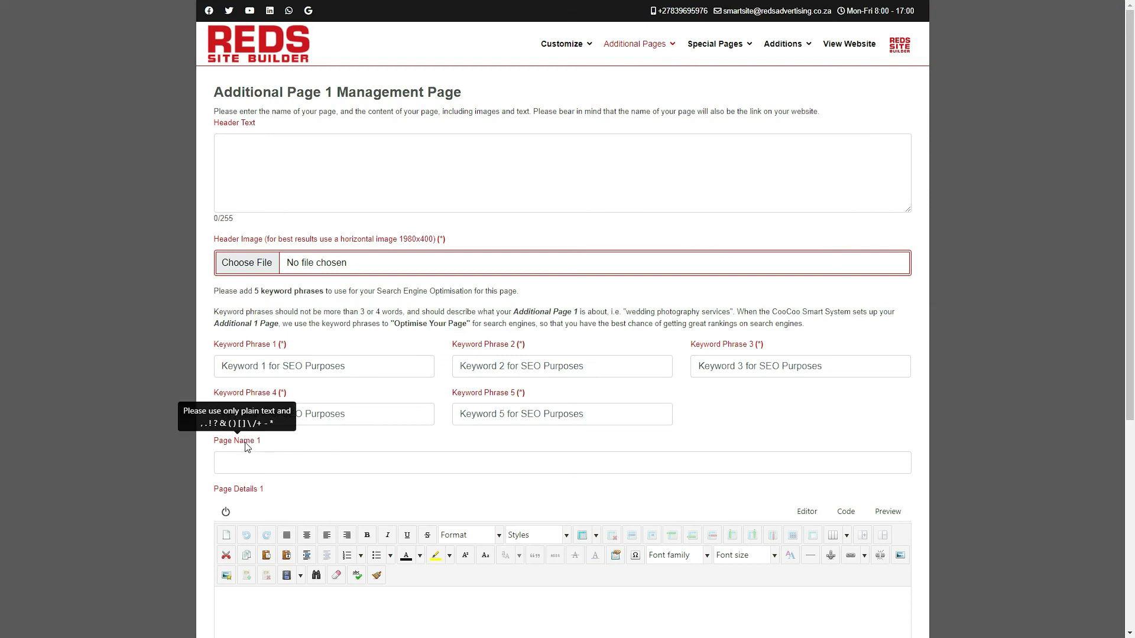
{"action": "left_click", "coordinate": [258, 463]}
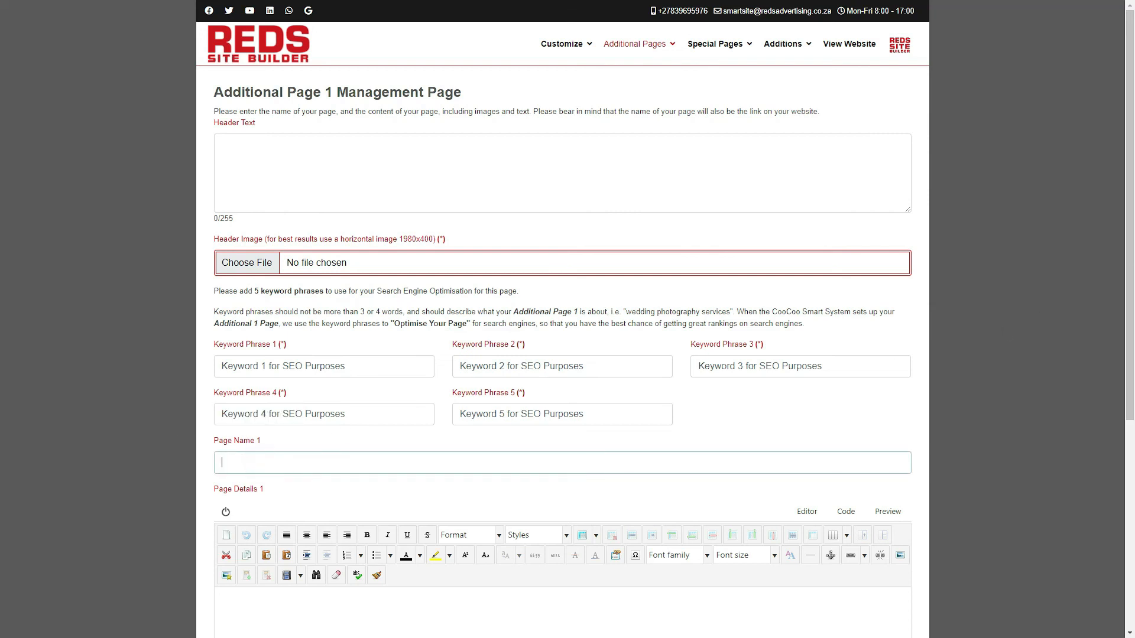
- Look over the Page Details 1 editor, including its word limit, heading formats and formatting tools
{"action": "left_click_drag", "start_coordinate": [1129, 234], "coordinate": [1117, 370]}
{"action": "scroll", "coordinate": [1032, 348], "scroll_direction": "up", "scroll_amount": 2}
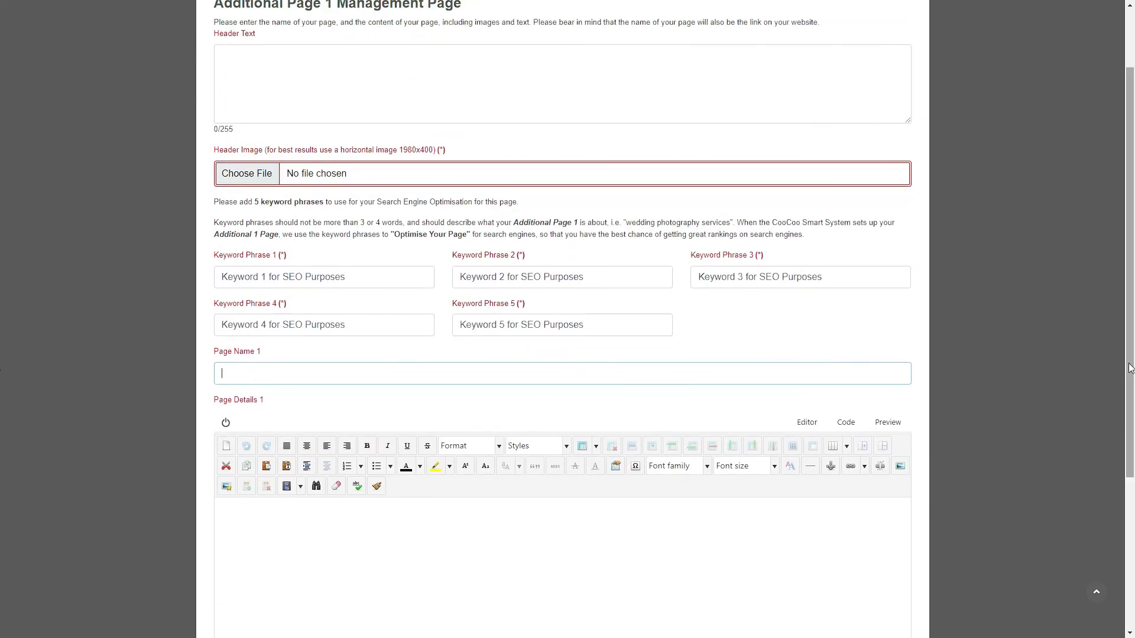
{"action": "left_click_drag", "start_coordinate": [1130, 366], "coordinate": [1129, 504]}
{"action": "left_click", "coordinate": [415, 425]}
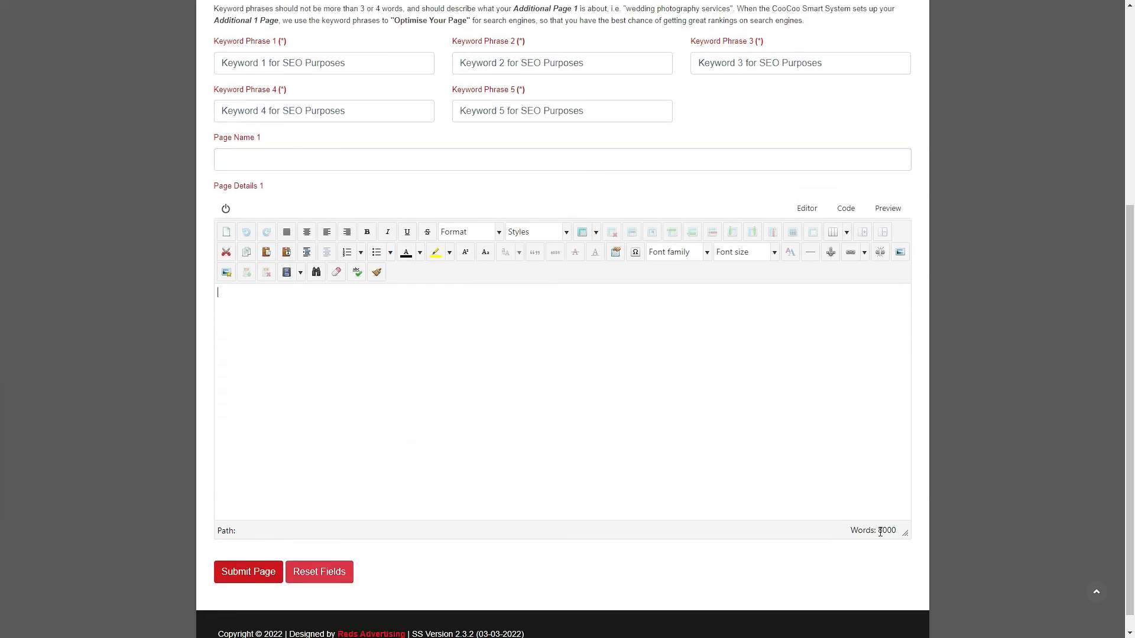
{"action": "left_click_drag", "start_coordinate": [879, 532], "coordinate": [894, 532]}
{"action": "left_click", "coordinate": [626, 350]}
{"action": "left_click", "coordinate": [458, 235]}
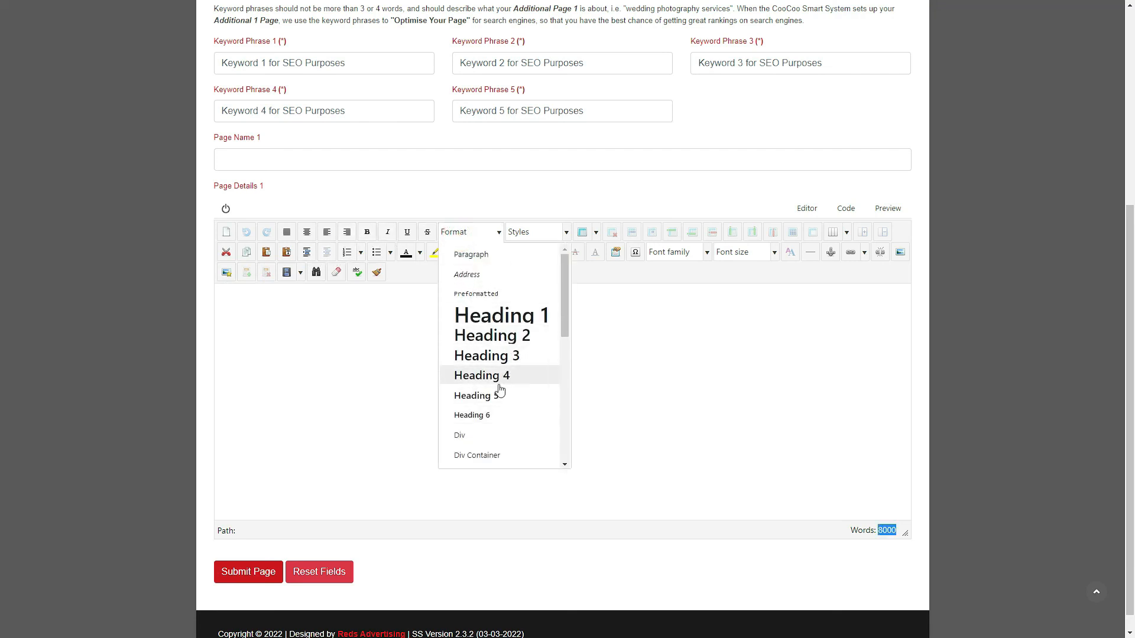
{"action": "left_click", "coordinate": [633, 350]}
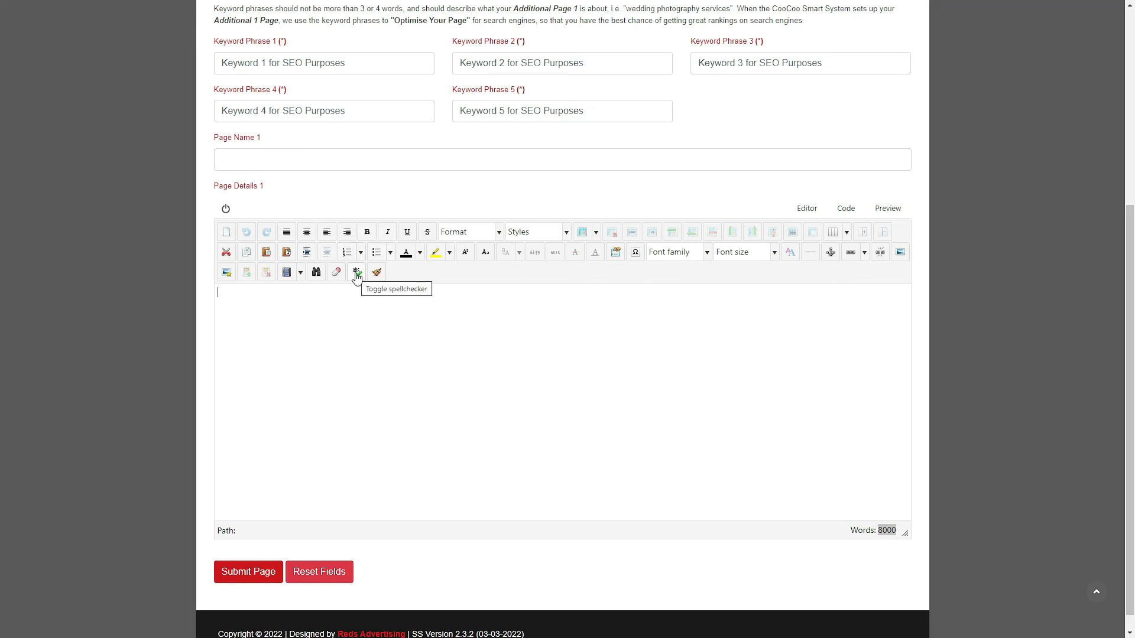
{"action": "left_click", "coordinate": [470, 233]}
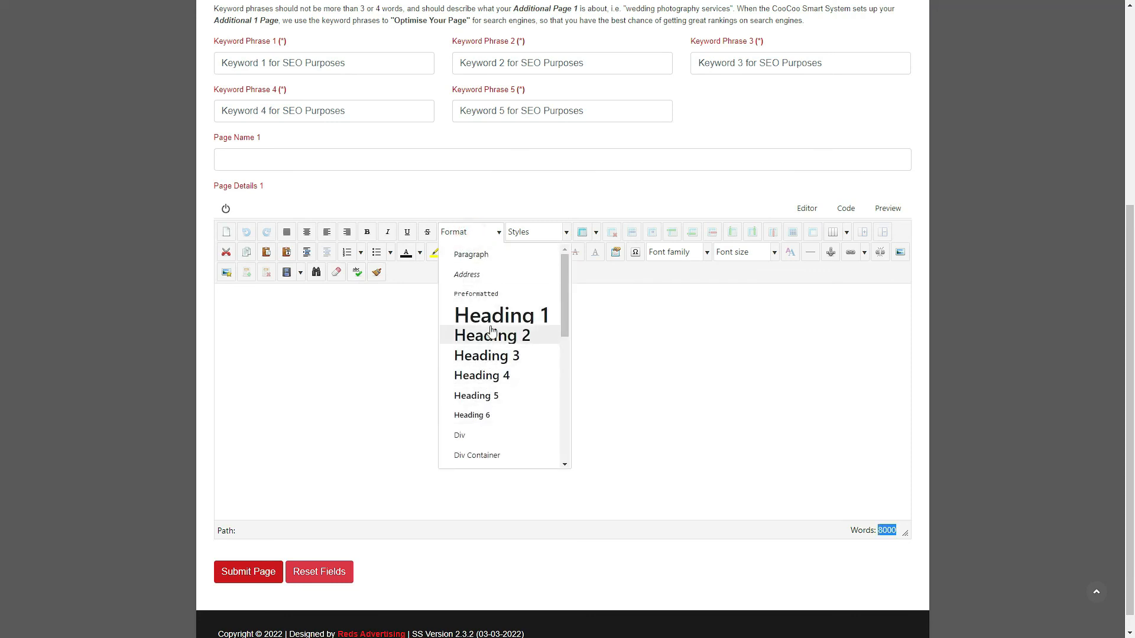
{"action": "left_click", "coordinate": [678, 324]}
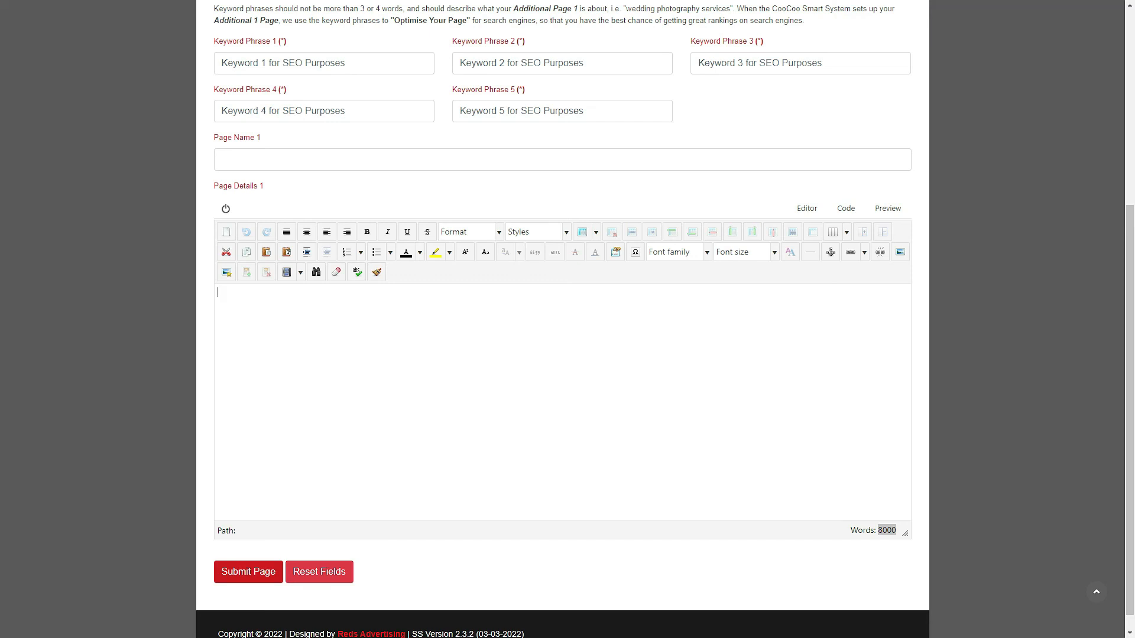
- Open Publish/Unpublish Pages under Additional Pages and set Remove All Pages to "No, I will select the pages I want unpublished..."
{"action": "left_click", "coordinate": [1122, 183]}
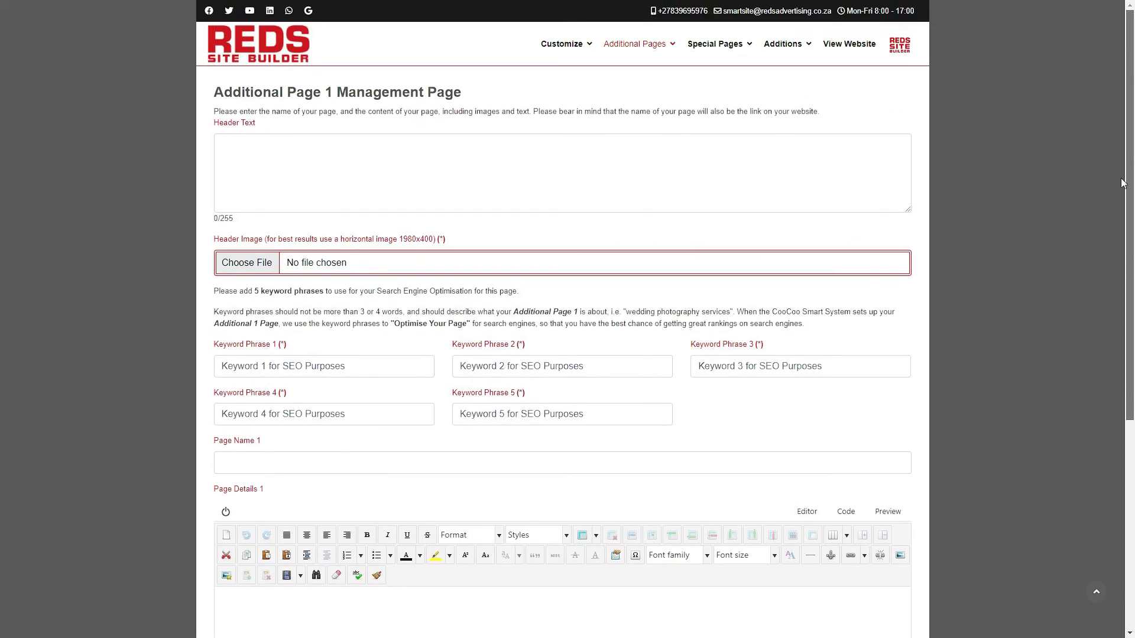
{"action": "left_click", "coordinate": [632, 44]}
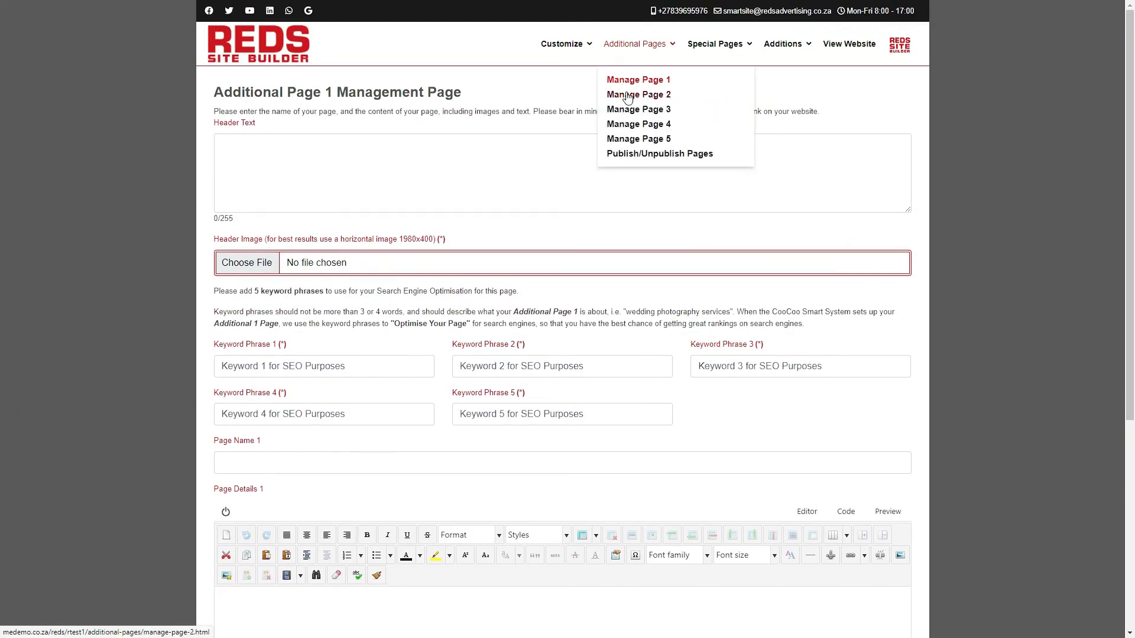
{"action": "left_click", "coordinate": [648, 158]}
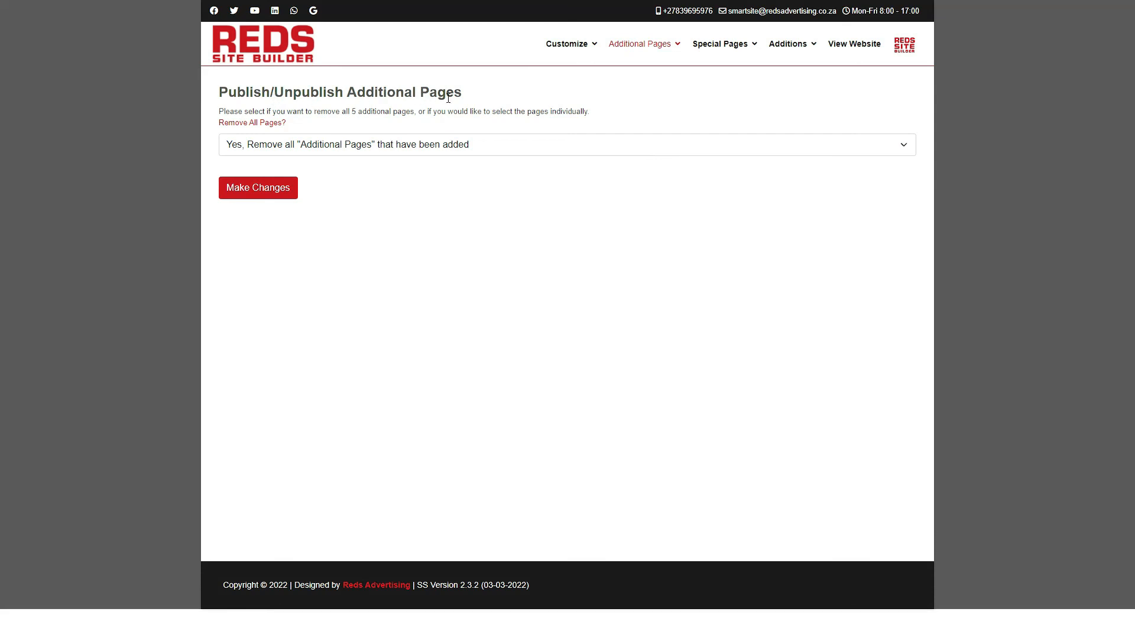
{"action": "left_click", "coordinate": [480, 152]}
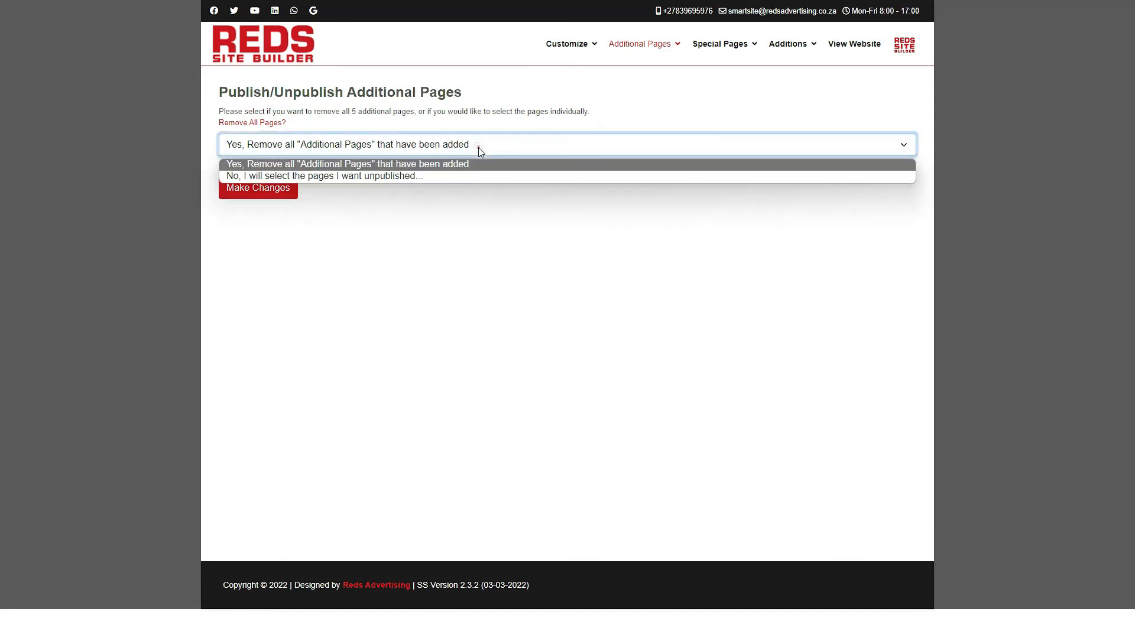
{"action": "left_click", "coordinate": [386, 175]}
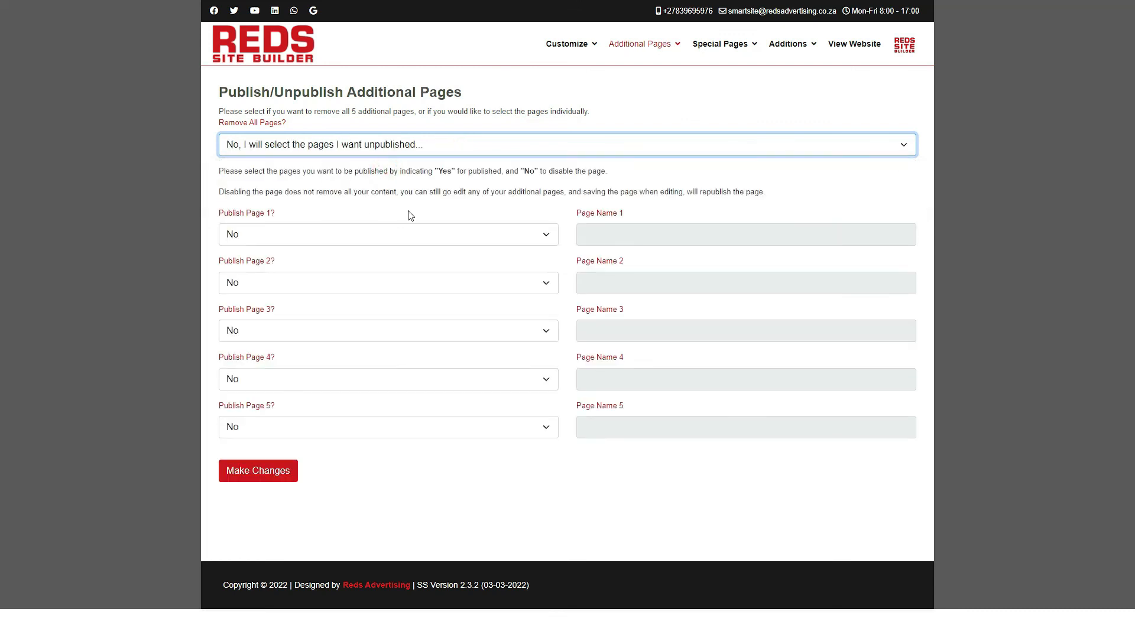